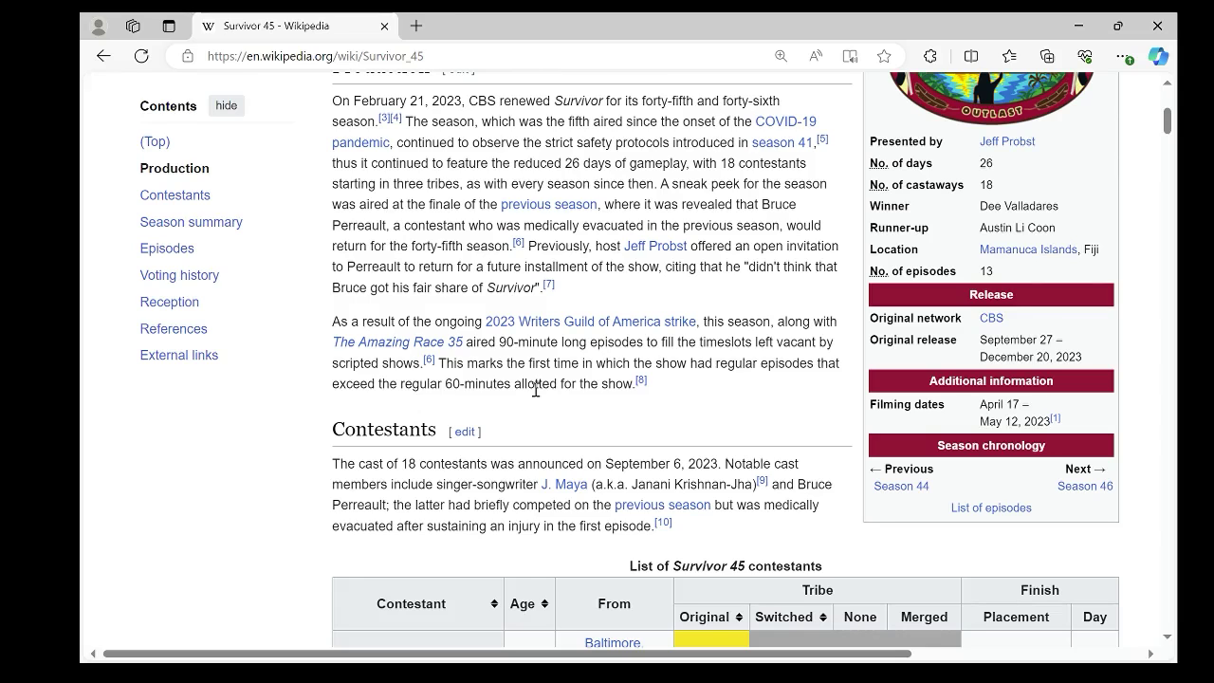
# Scroll through the Survivor 45 Wikipedia voting history table to review its entries.
pyautogui.scroll(3, 535, 389)
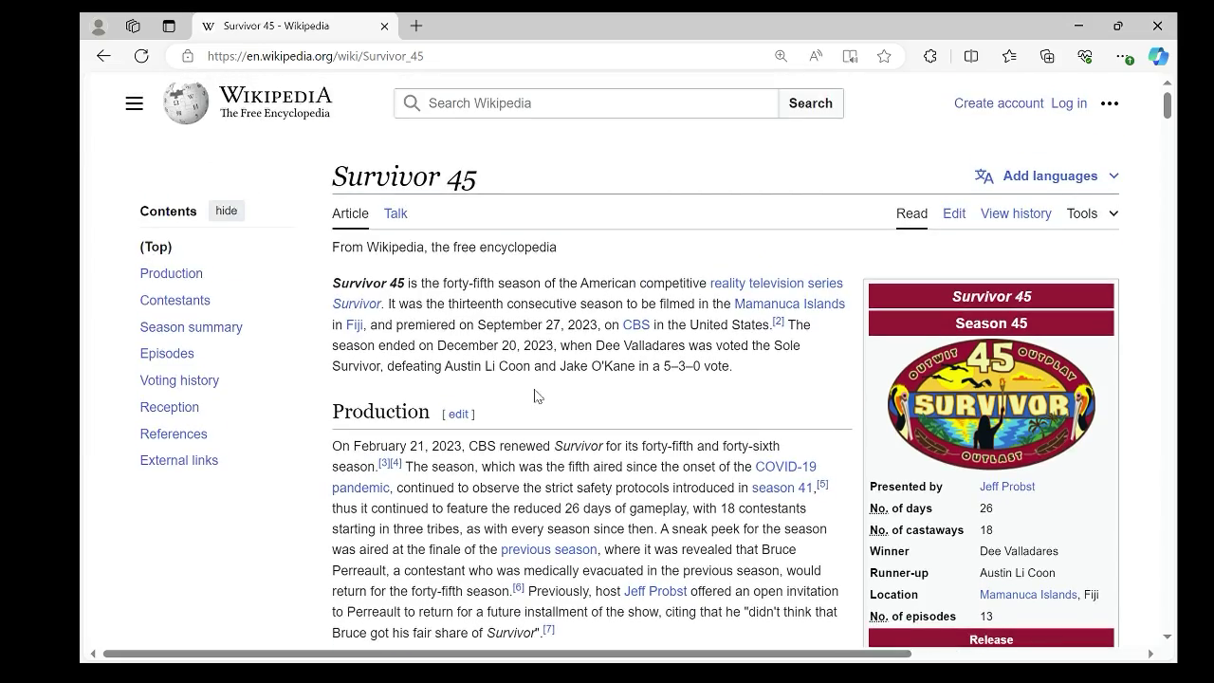
pyautogui.scroll(-2, 536, 396)
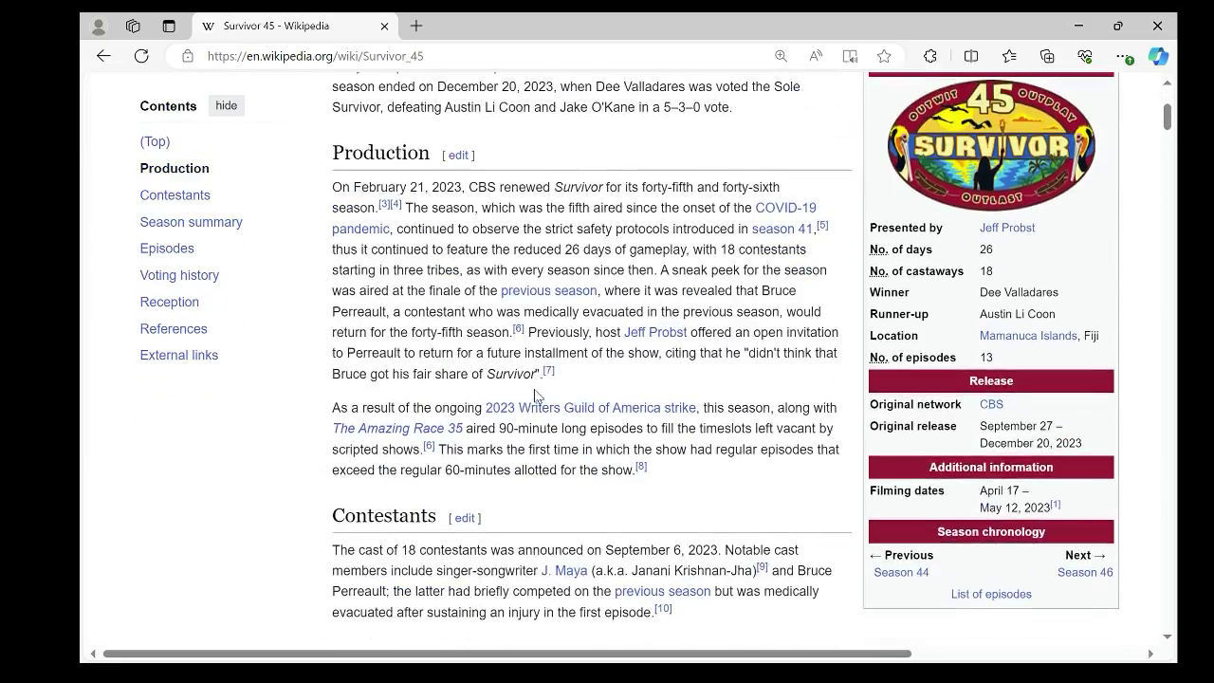
pyautogui.scroll(-3, 535, 388)
pyautogui.scroll(-4, 536, 389)
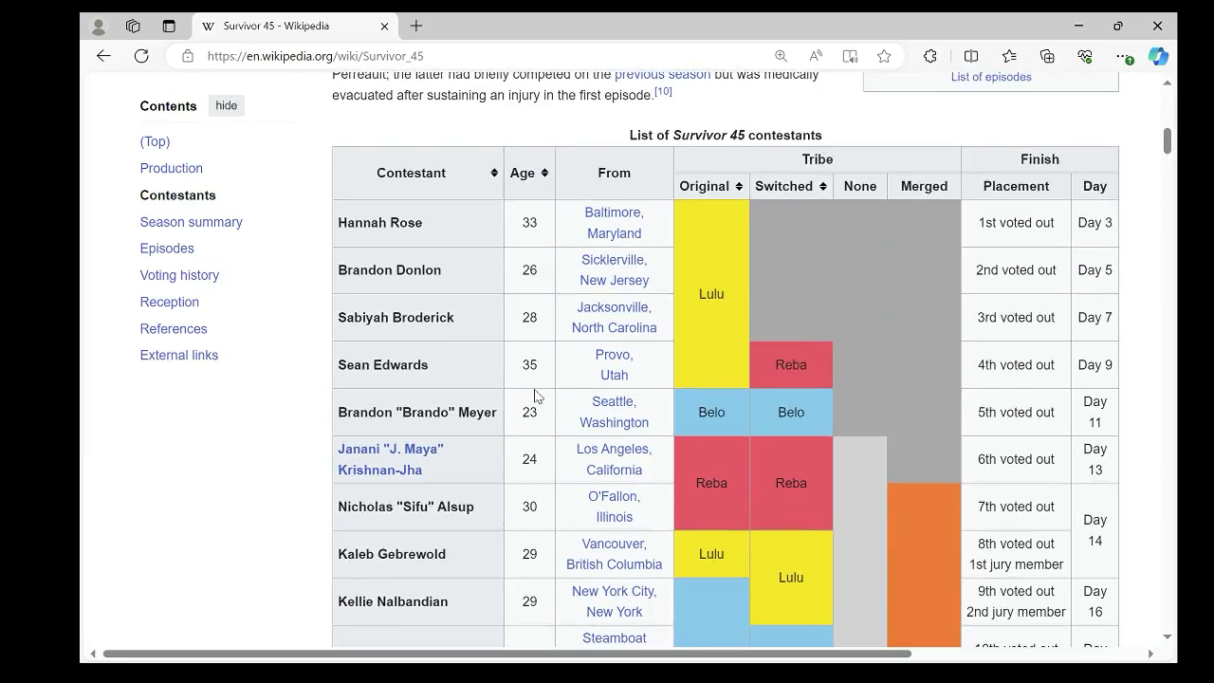
pyautogui.scroll(3, 537, 395)
pyautogui.scroll(1, 534, 393)
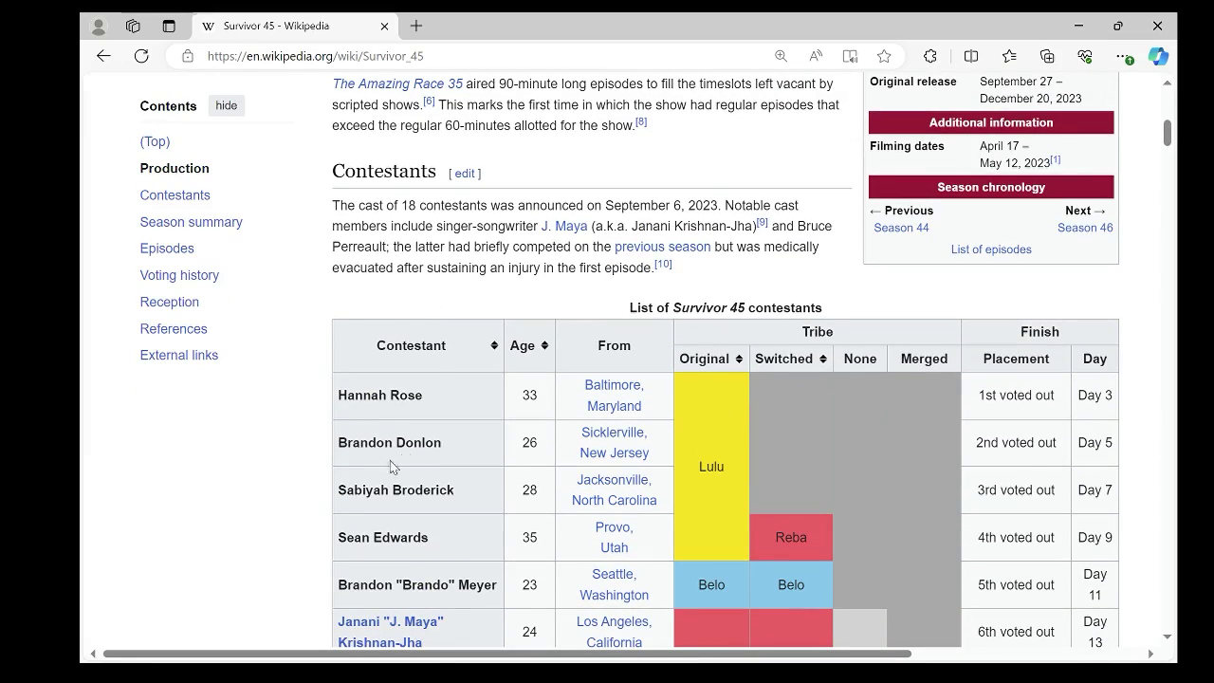
pyautogui.scroll(-15, 493, 432)
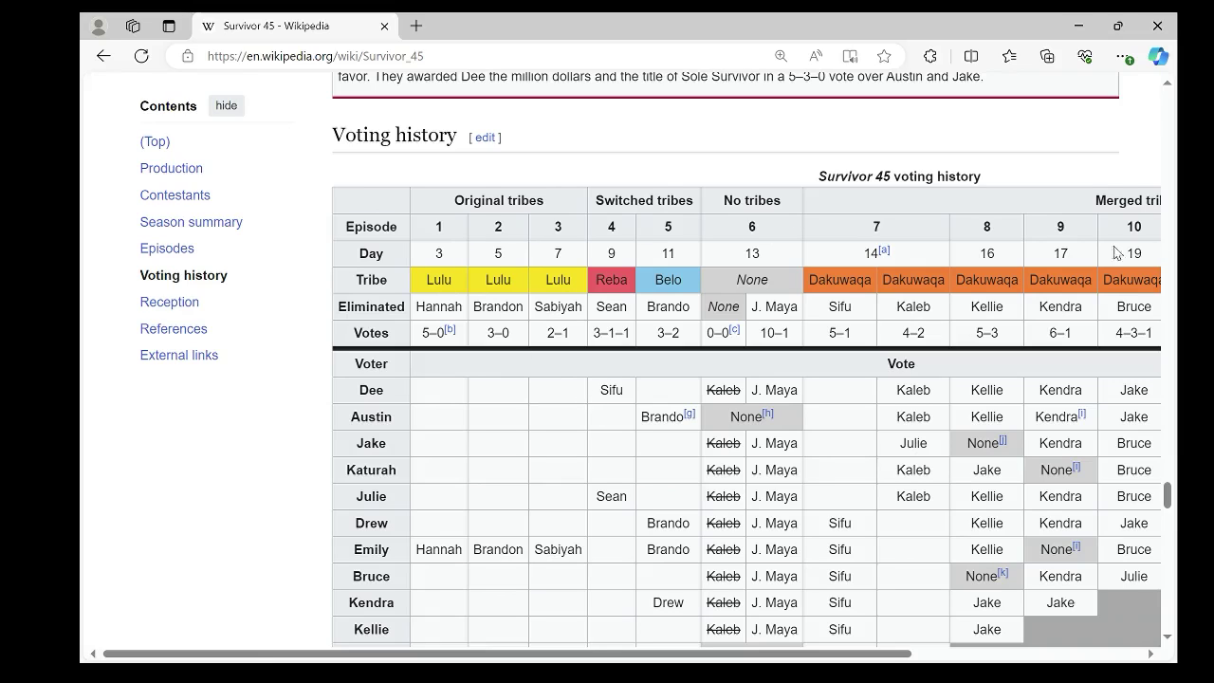
pyautogui.moveTo(881, 656); pyautogui.dragTo(1018, 657)
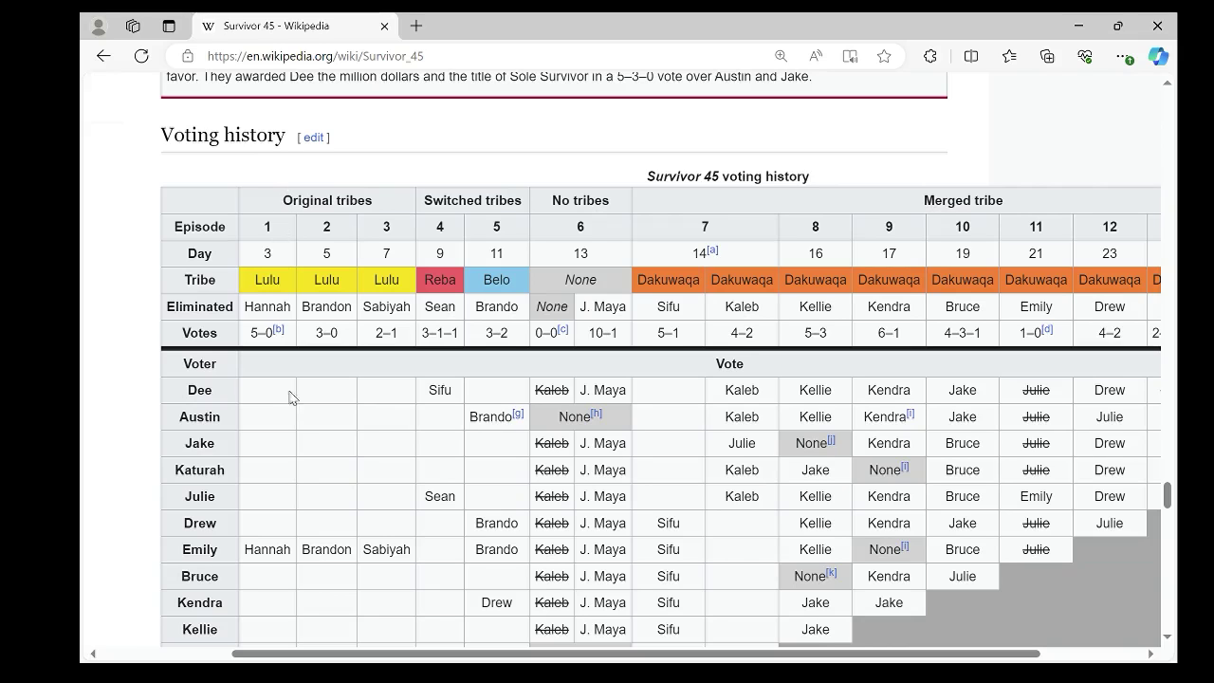
pyautogui.scroll(-1, 286, 428)
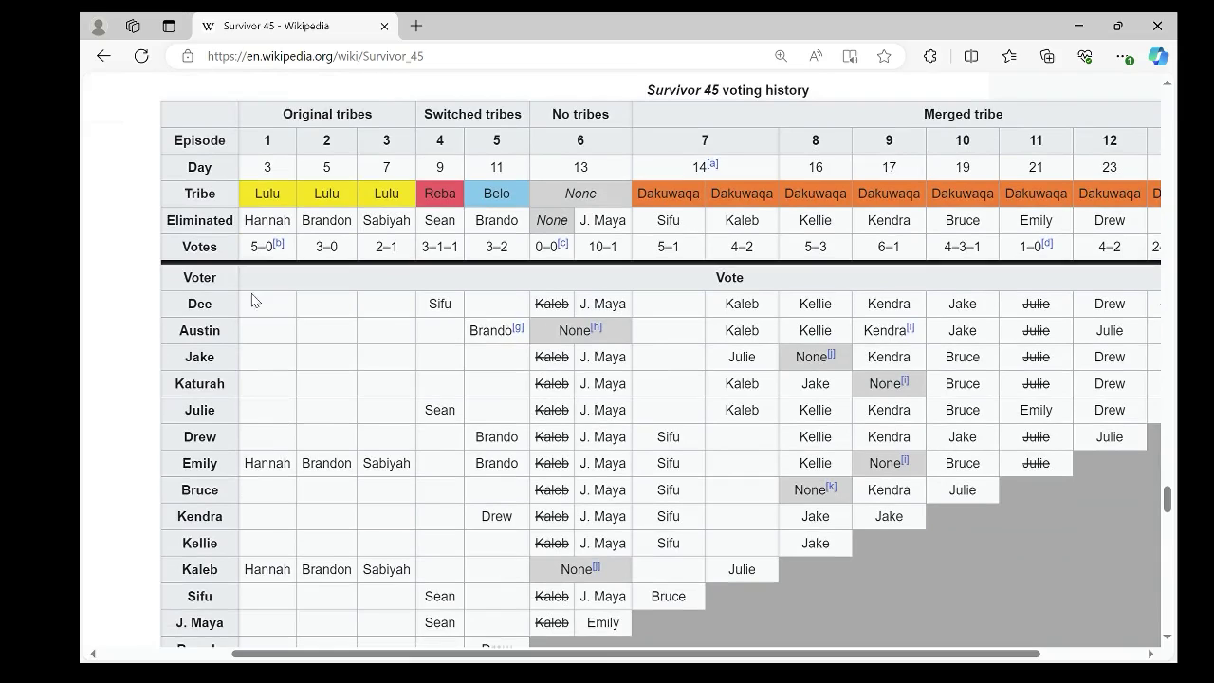
pyautogui.scroll(-1, 195, 316)
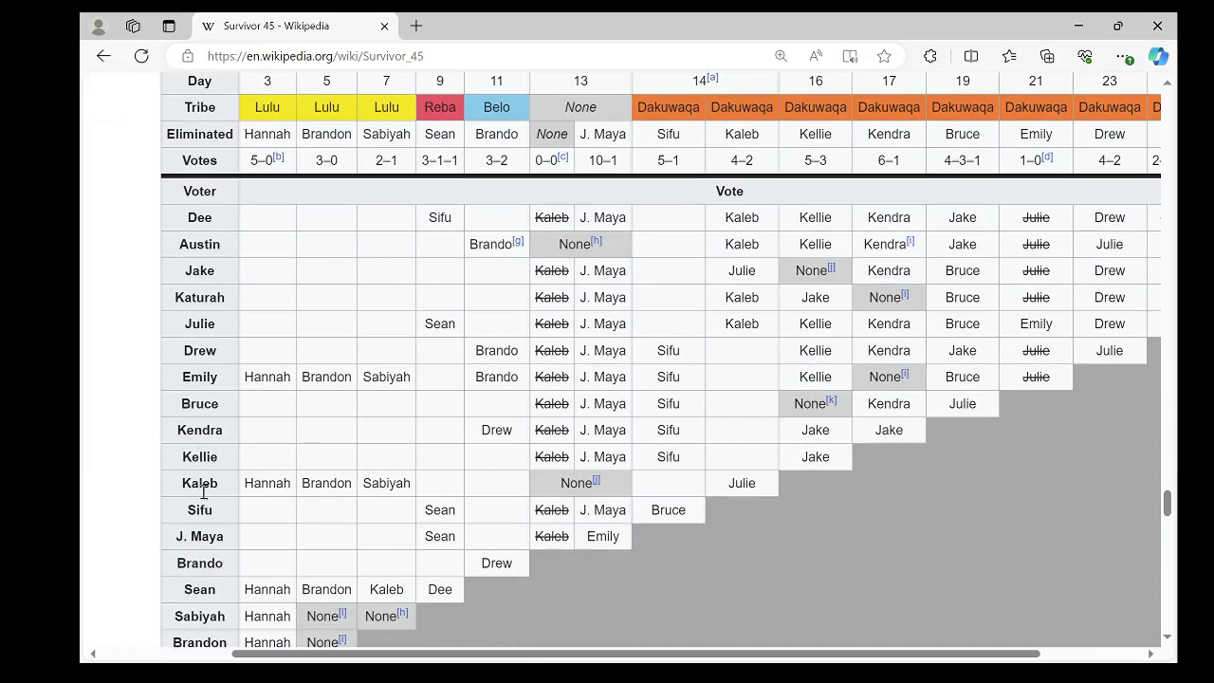
pyautogui.scroll(-2, 211, 528)
pyautogui.scroll(1, 210, 528)
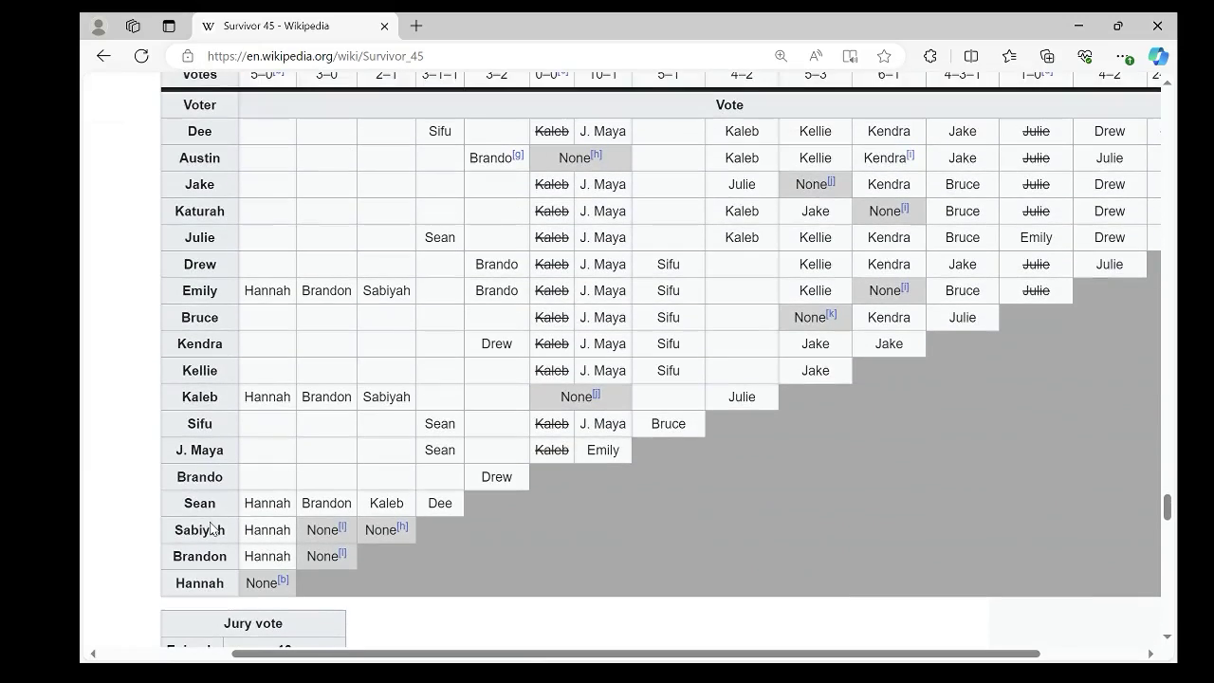
pyautogui.scroll(1, 230, 462)
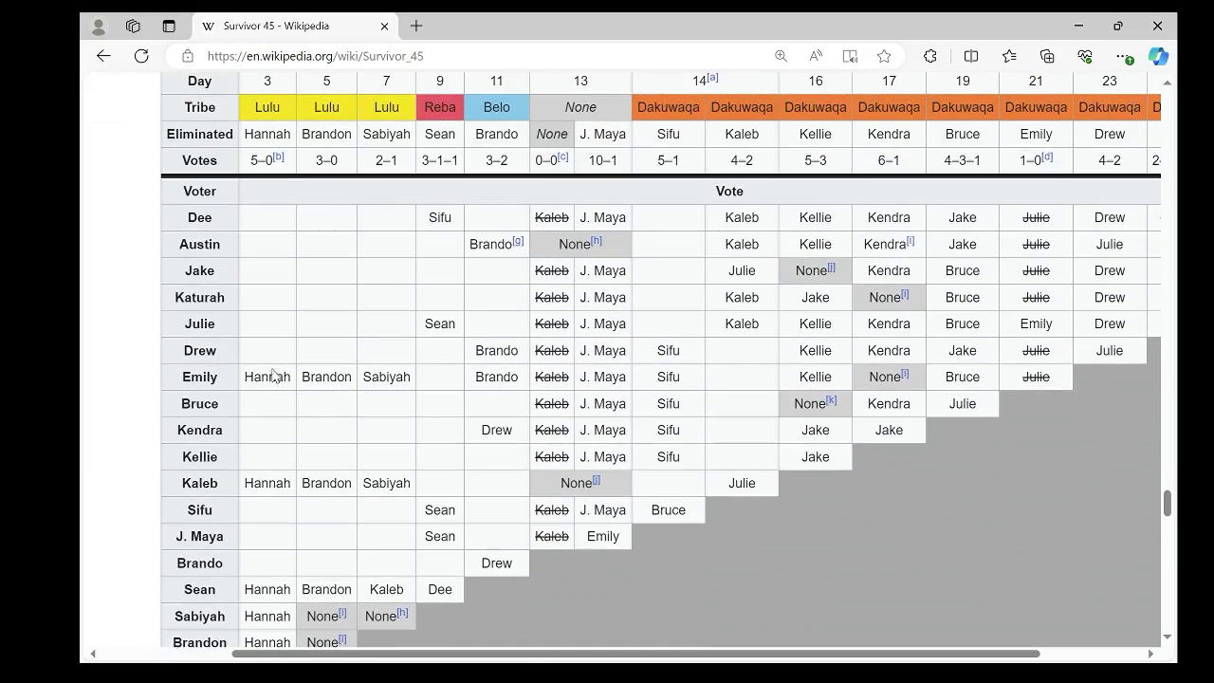
pyautogui.scroll(1, 259, 287)
pyautogui.scroll(-1, 258, 285)
pyautogui.scroll(-1, 226, 493)
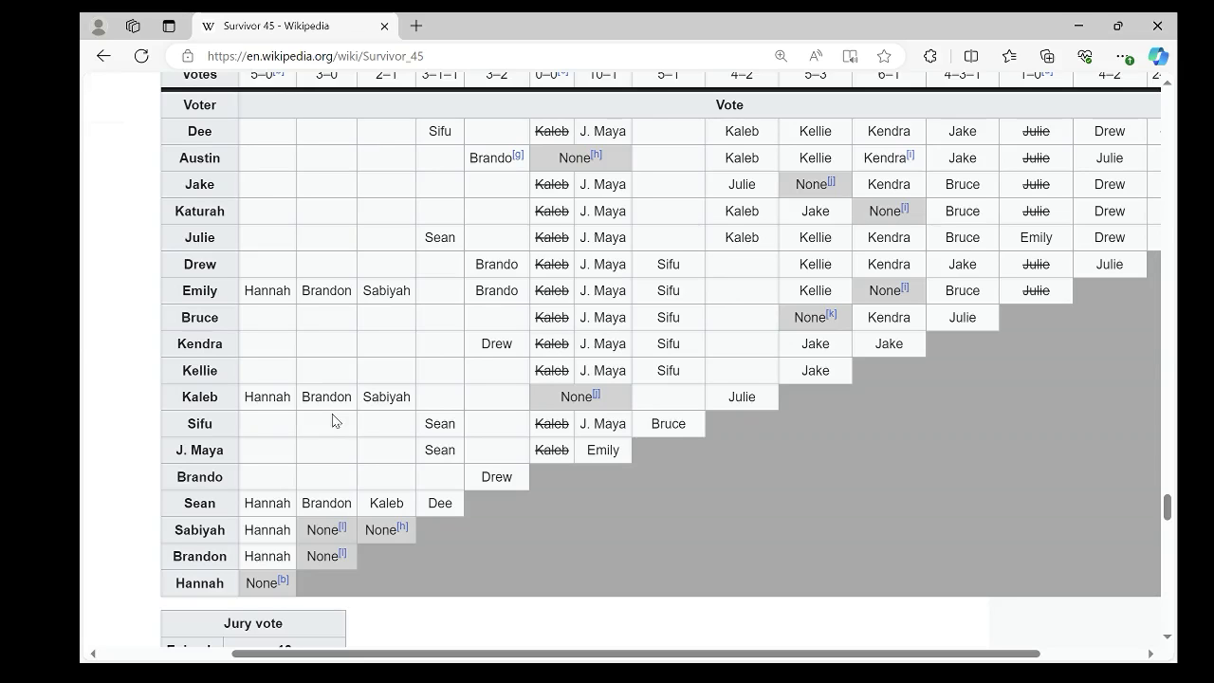
pyautogui.scroll(2, 329, 399)
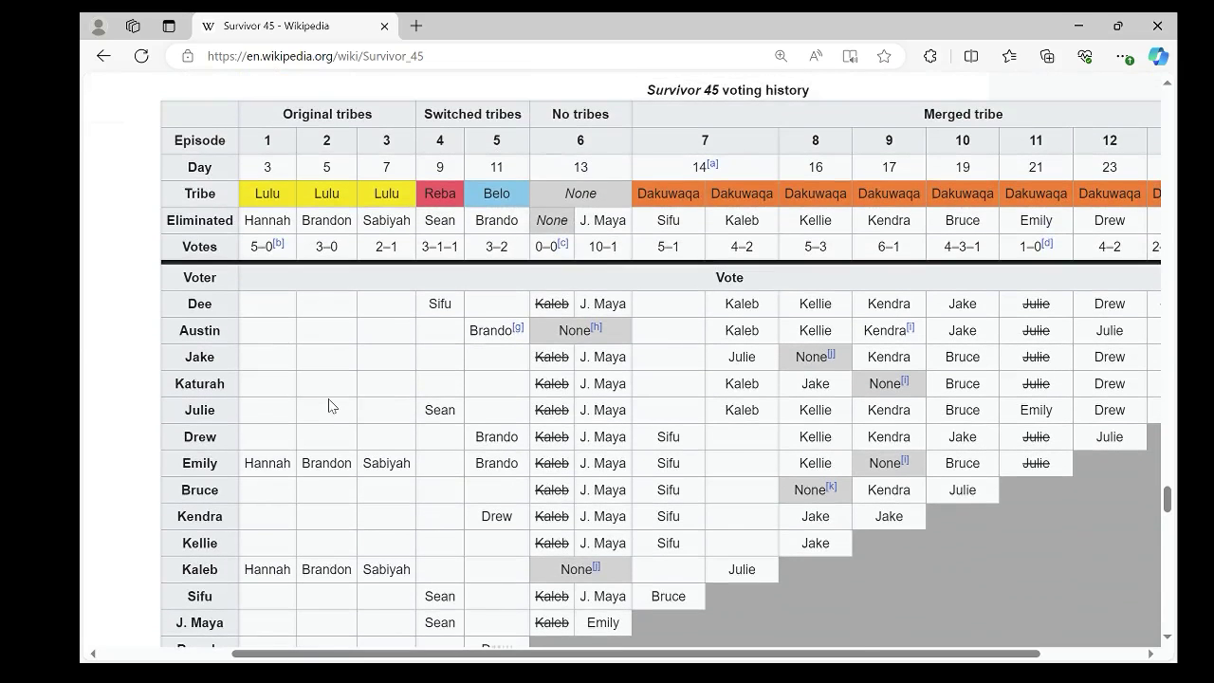
pyautogui.scroll(-1, 329, 406)
pyautogui.scroll(-1, 329, 392)
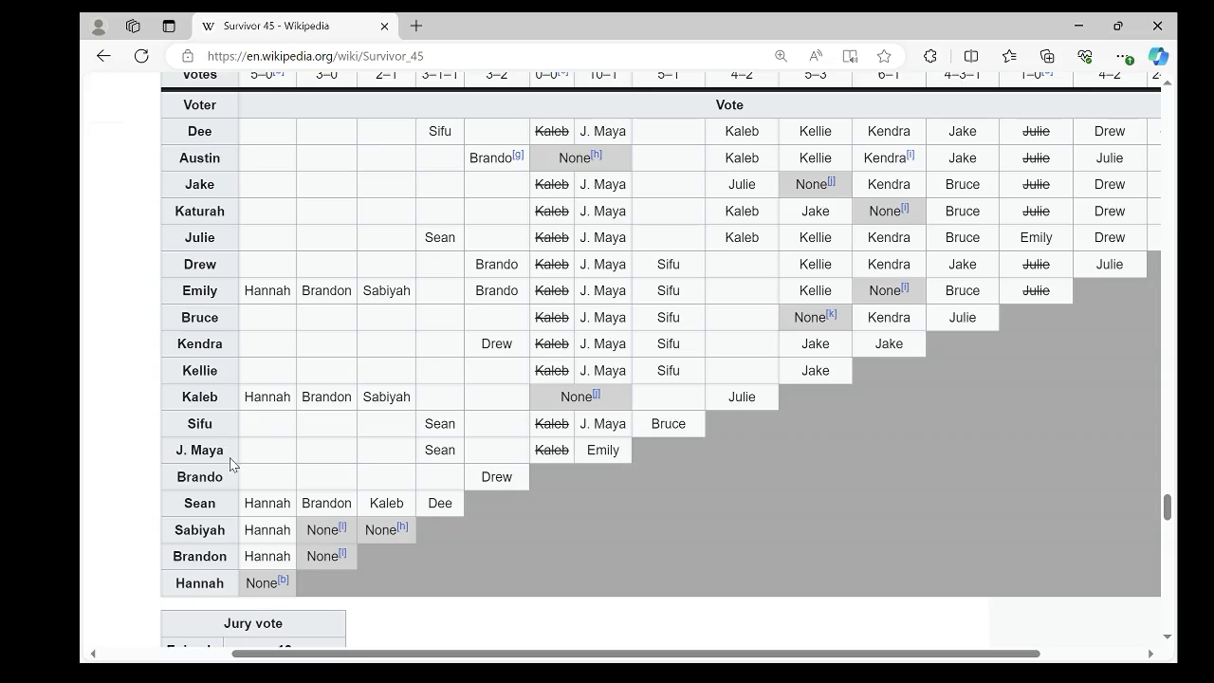
pyautogui.scroll(2, 388, 499)
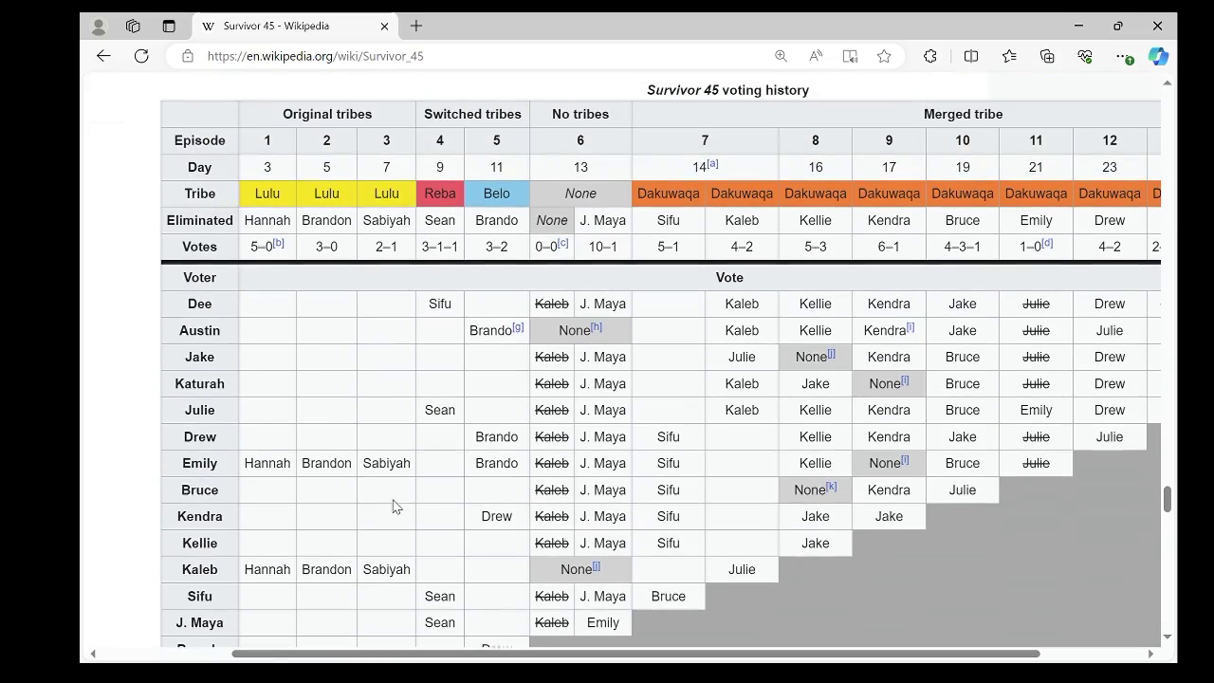
pyautogui.scroll(-1, 393, 506)
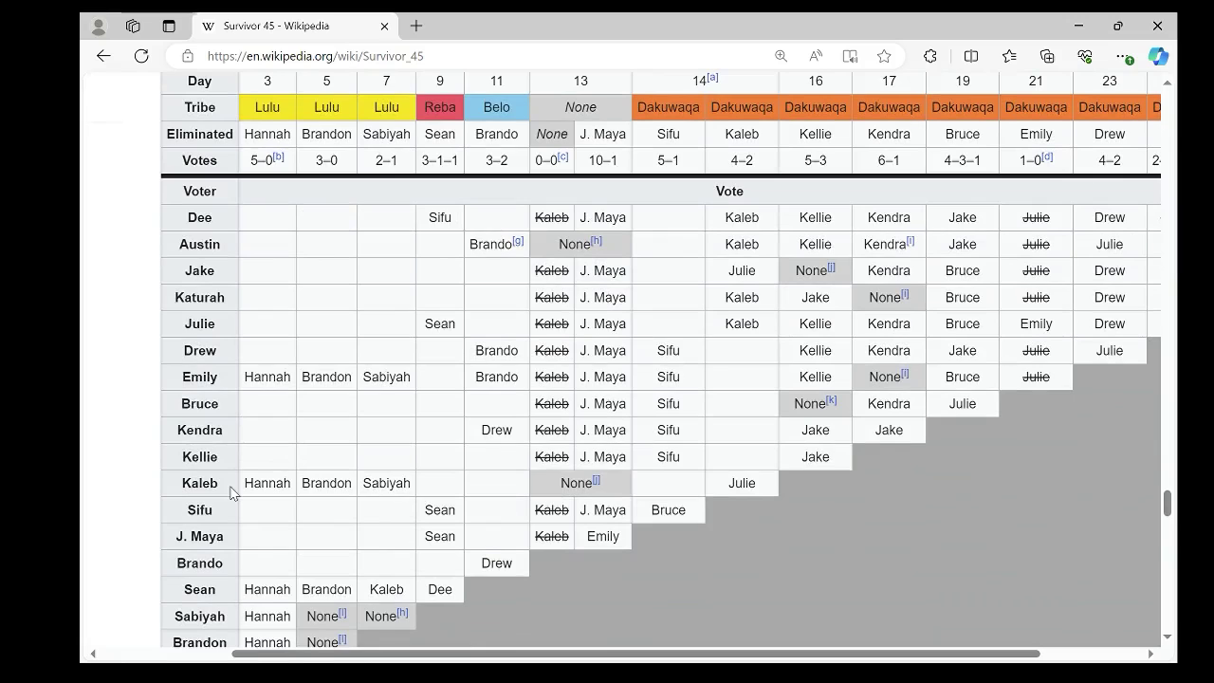
pyautogui.scroll(-1, 228, 498)
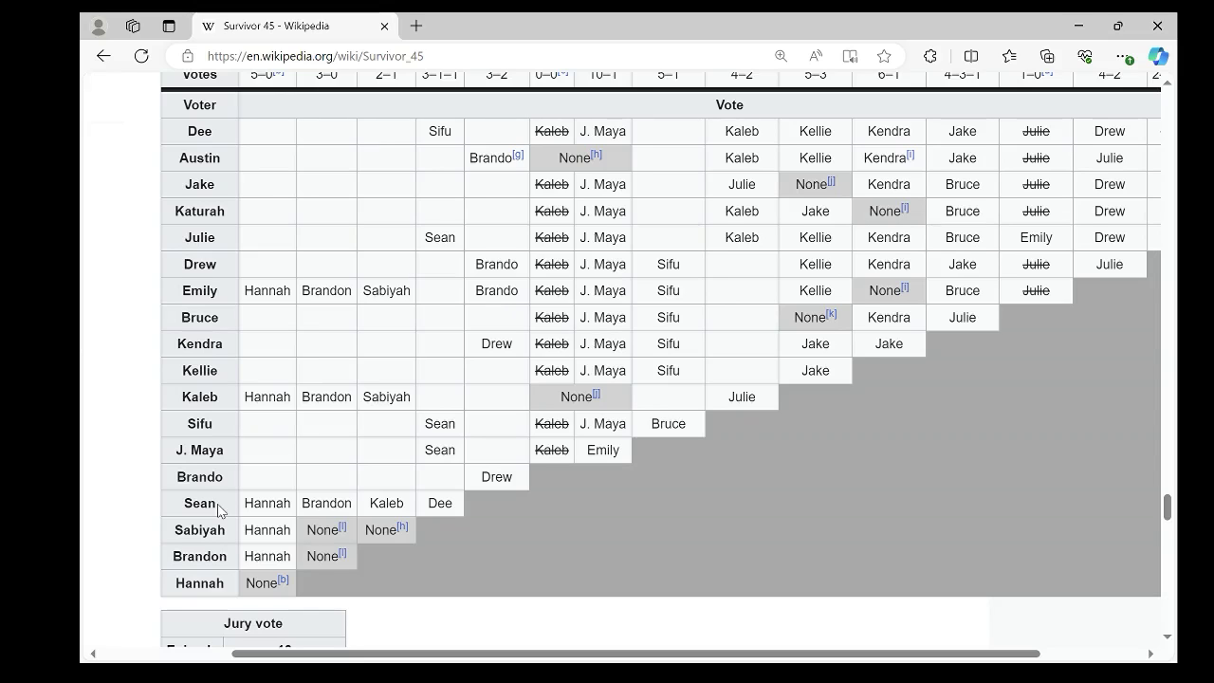
pyautogui.scroll(1, 394, 499)
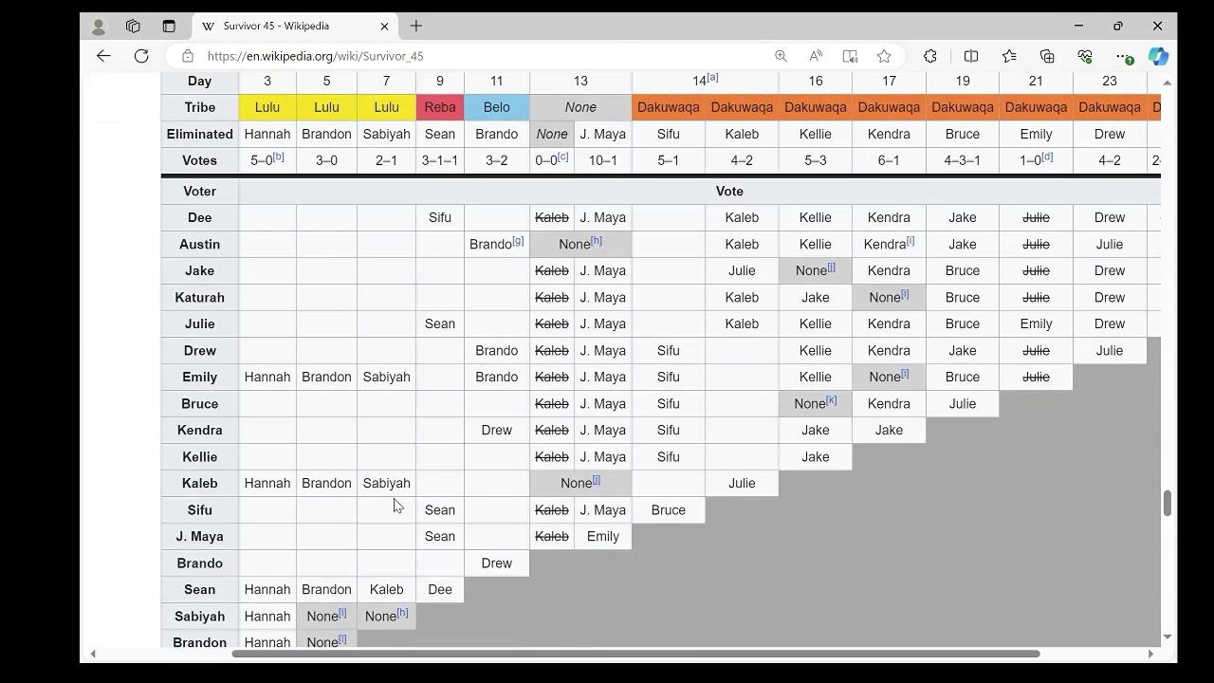
pyautogui.scroll(1, 394, 504)
pyautogui.scroll(-1, 515, 465)
pyautogui.scroll(2, 509, 341)
pyautogui.scroll(-1, 510, 390)
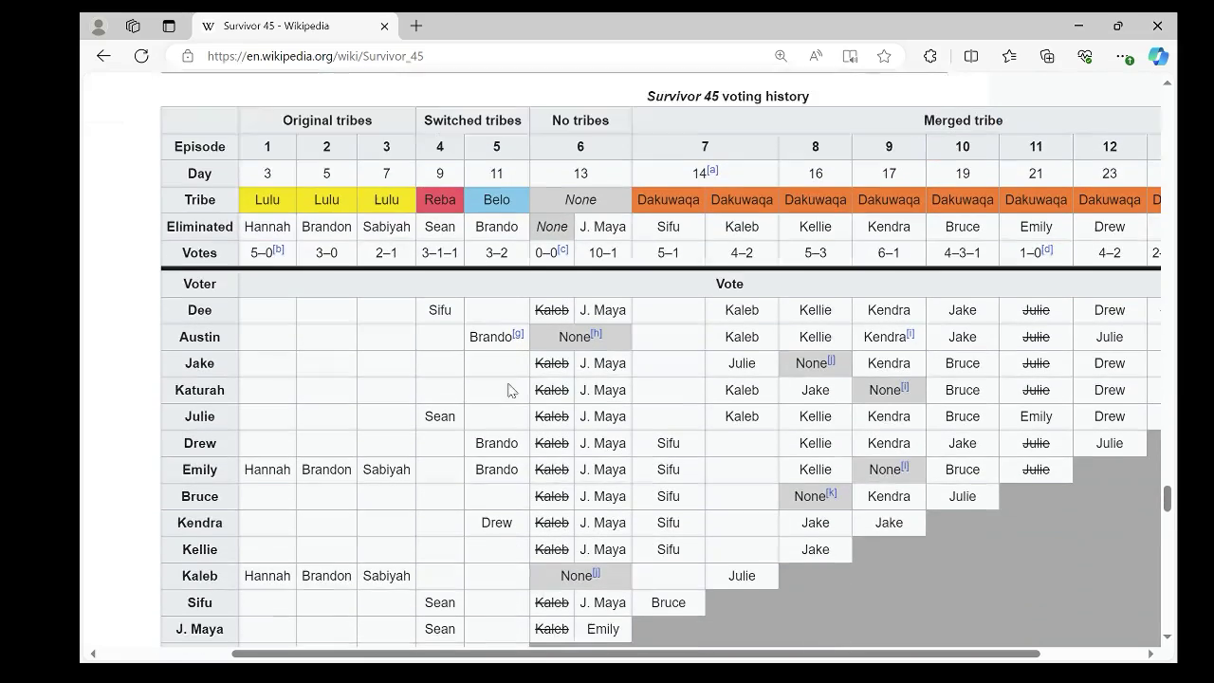
pyautogui.scroll(-1, 506, 368)
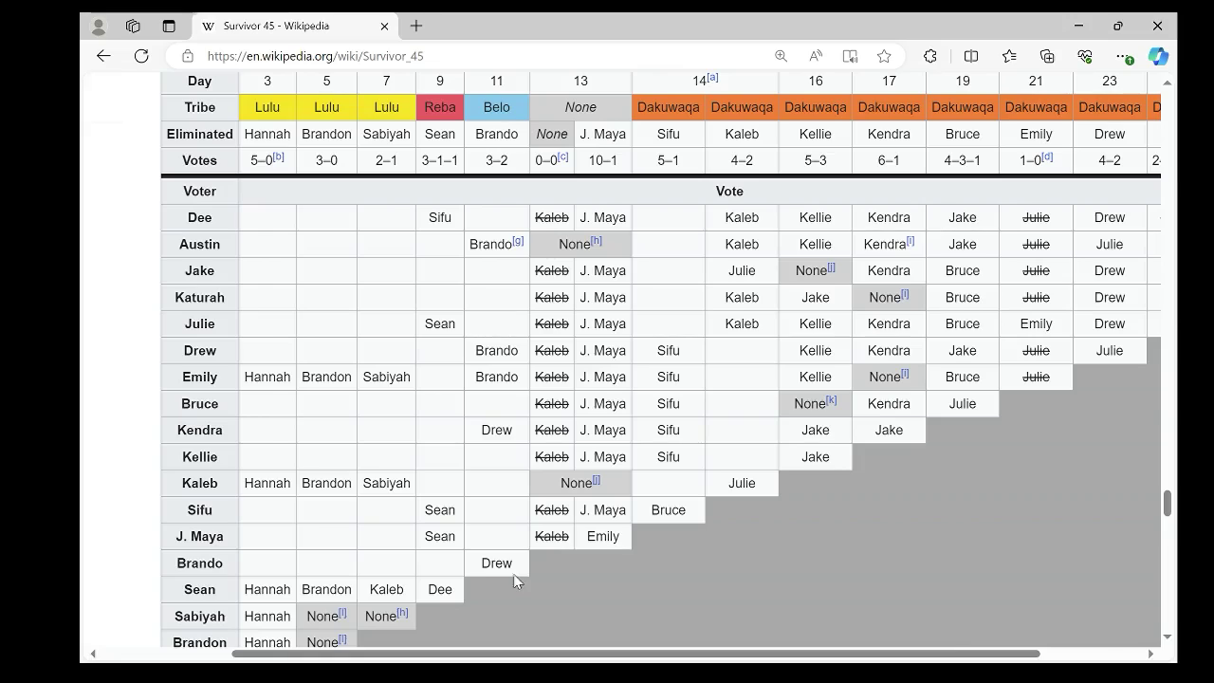
# Check the episode 13 contestants entry in the VotingHistory sheet against the Wikipedia table.
pyautogui.hotkey('alt', 'Tab')
pyautogui.click(269, 582)
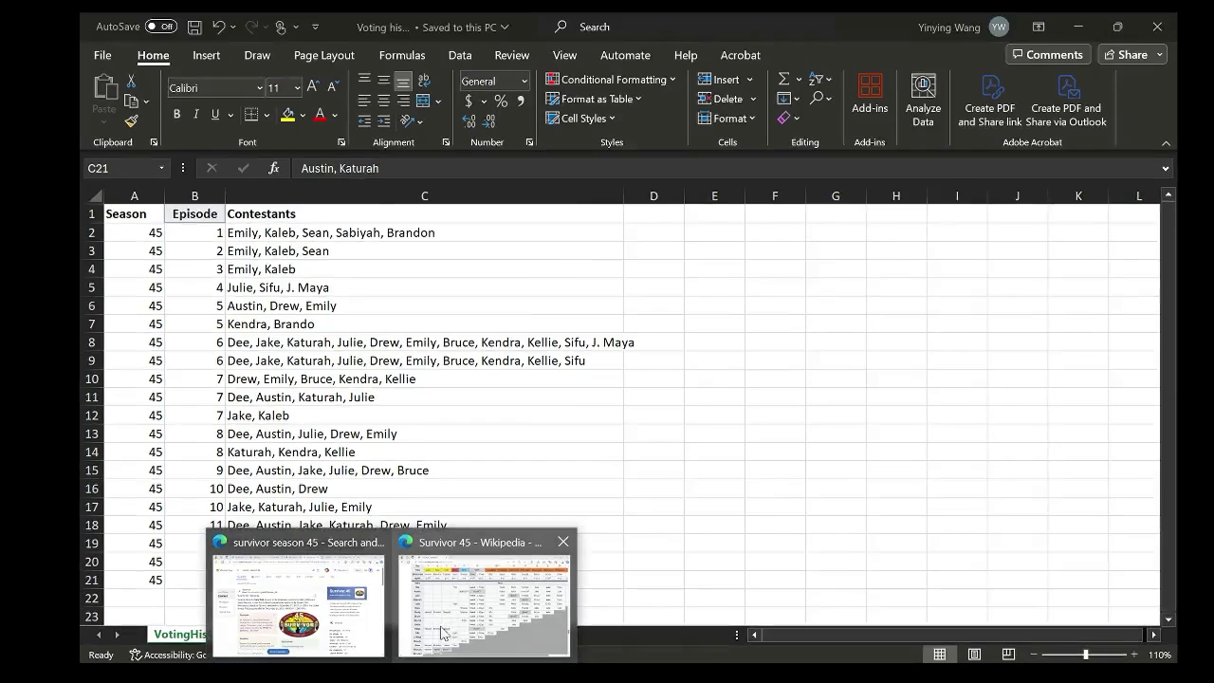
pyautogui.click(445, 592)
pyautogui.scroll(-2, 284, 427)
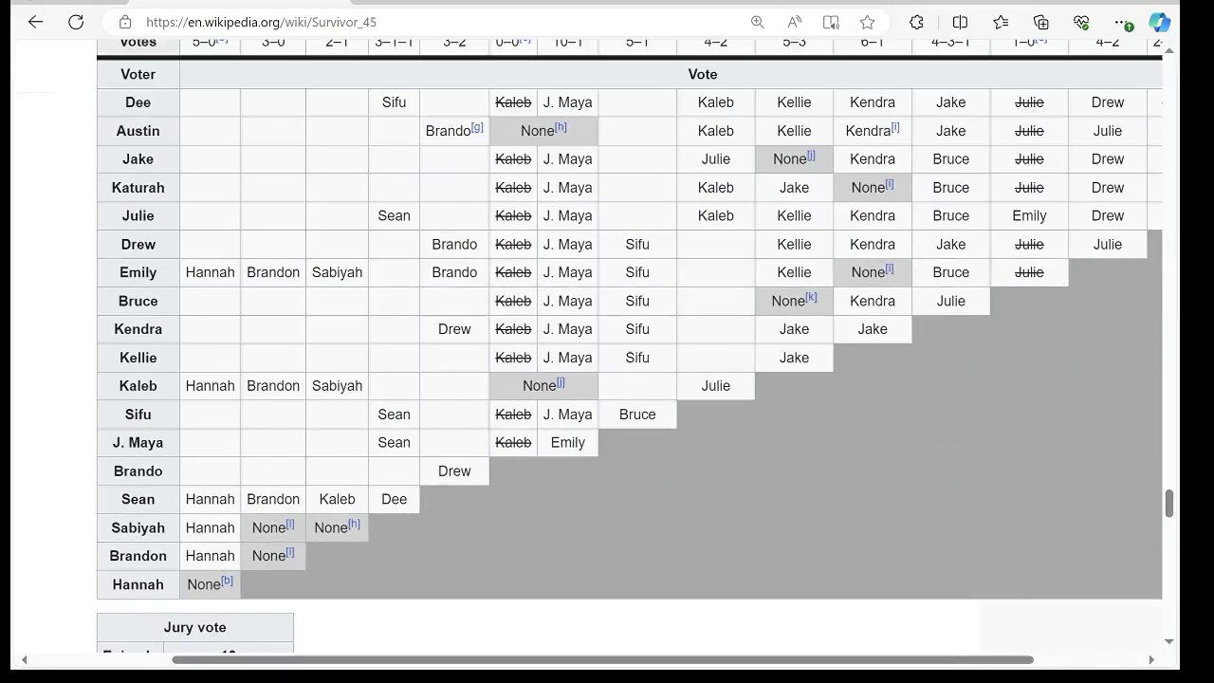
# Check the second episode 5 row and its episode number against the Wikipedia voting table.
pyautogui.hotkey('alt', 'Tab')
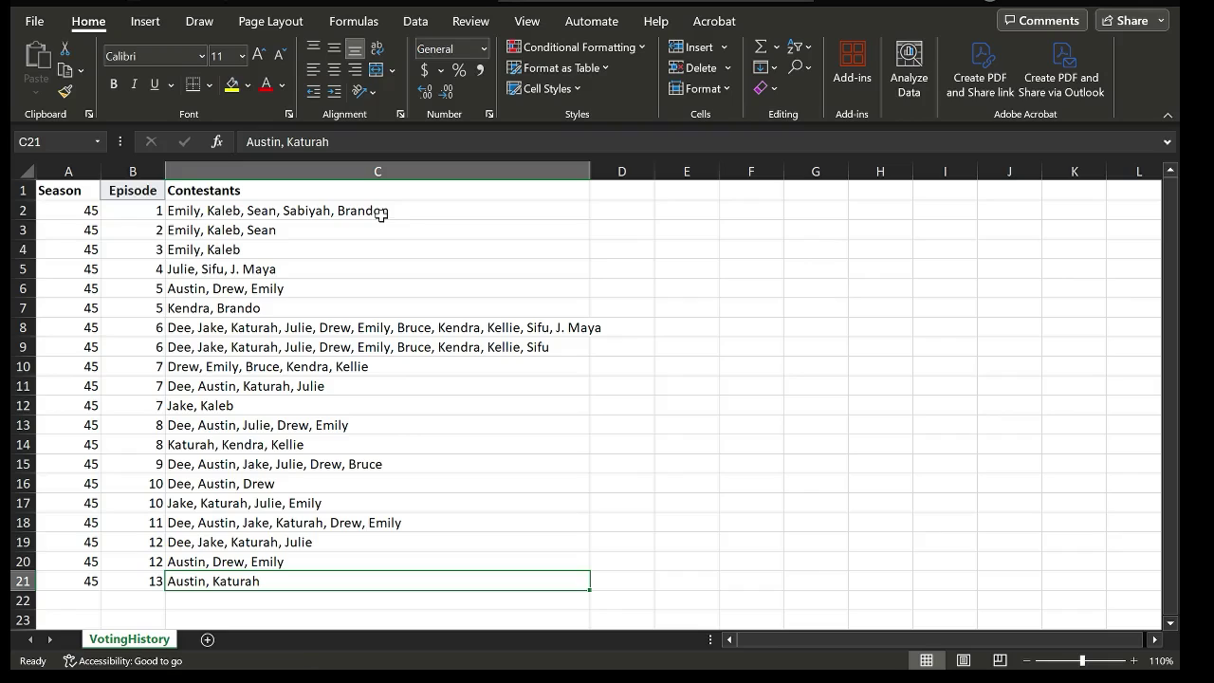
pyautogui.click(23, 288)
pyautogui.click(146, 292)
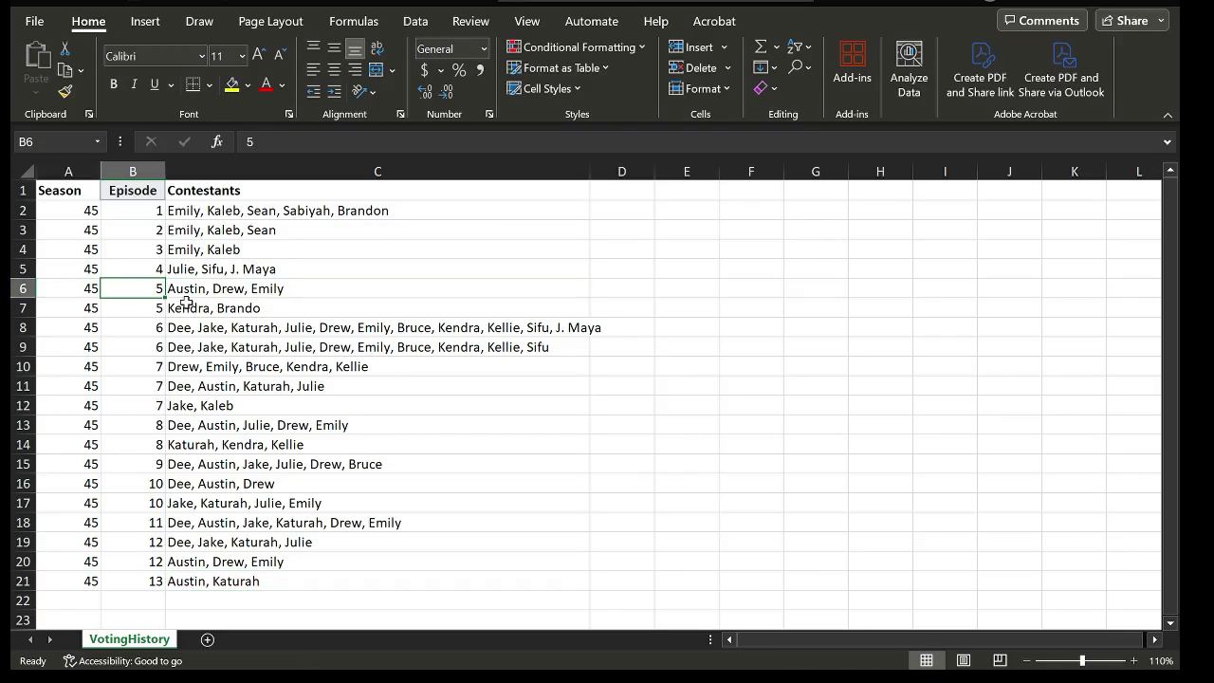
pyautogui.hotkey('alt', 'Tab')
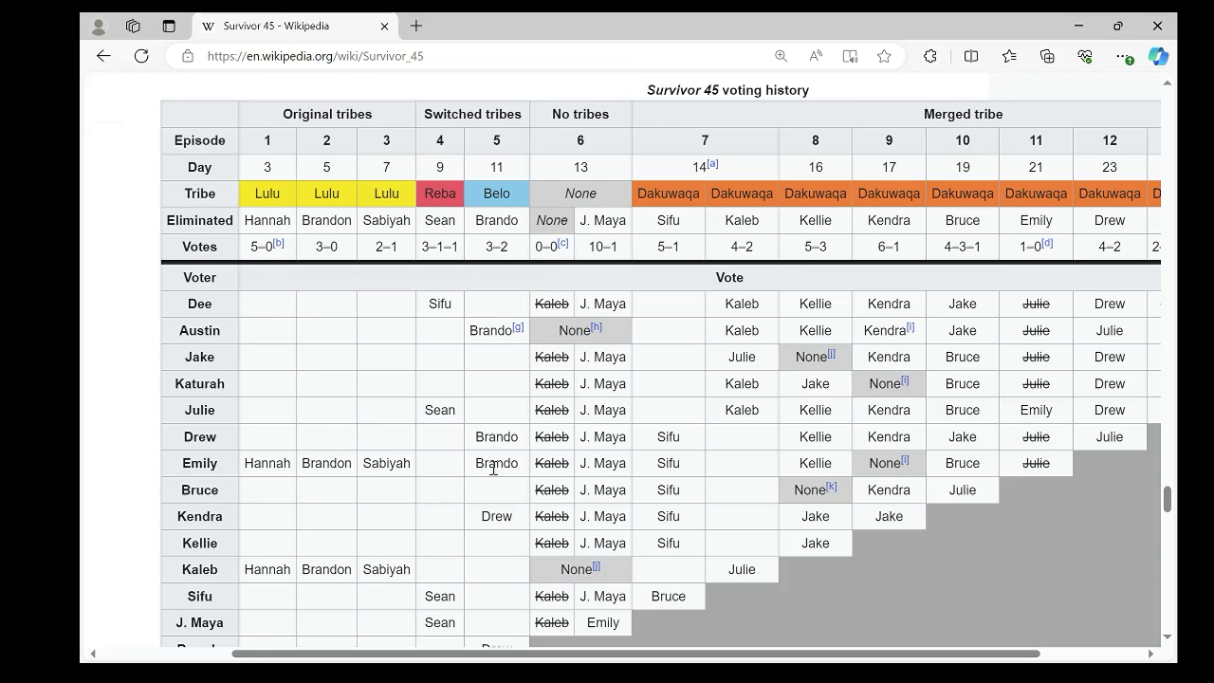
pyautogui.scroll(-1, 491, 484)
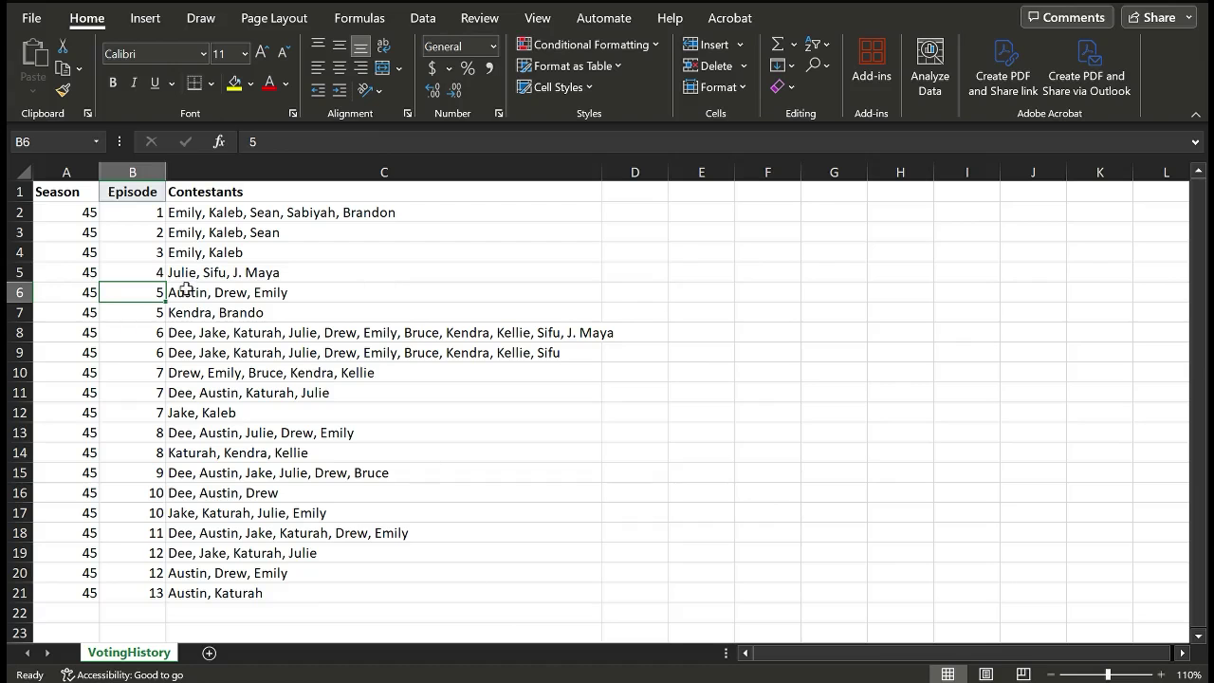
pyautogui.click(183, 290)
pyautogui.press('Down')
pyautogui.press('Left')
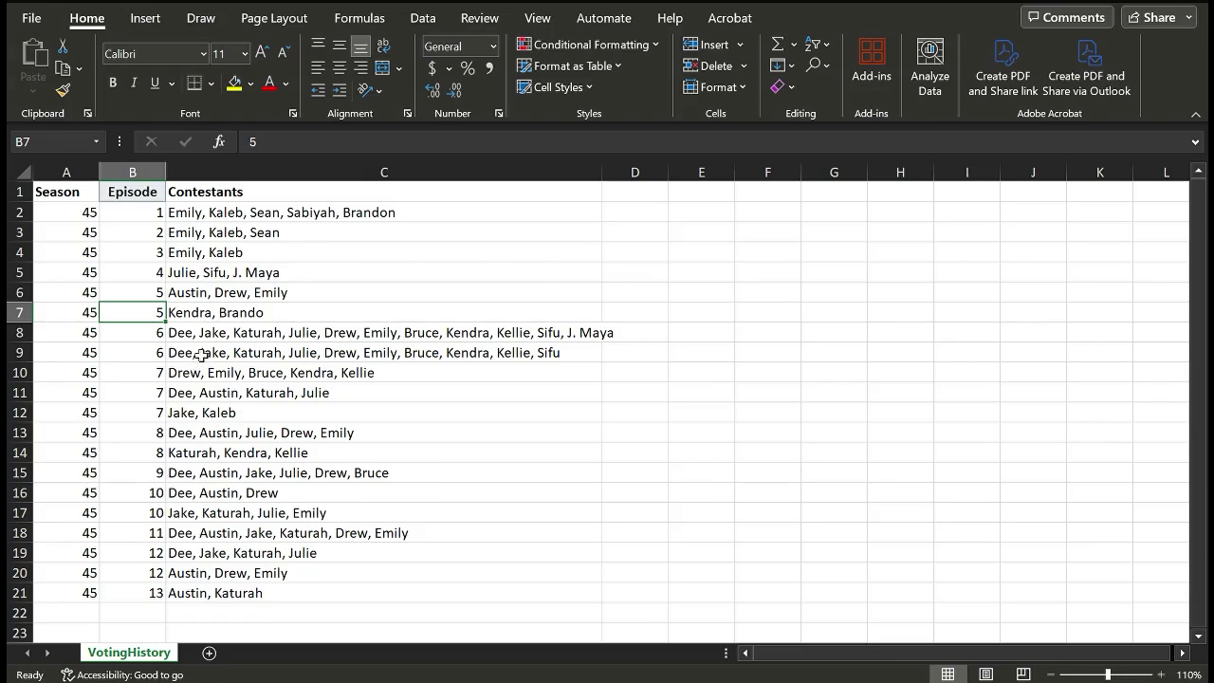
pyautogui.scroll(-1, 201, 398)
pyautogui.click(197, 438)
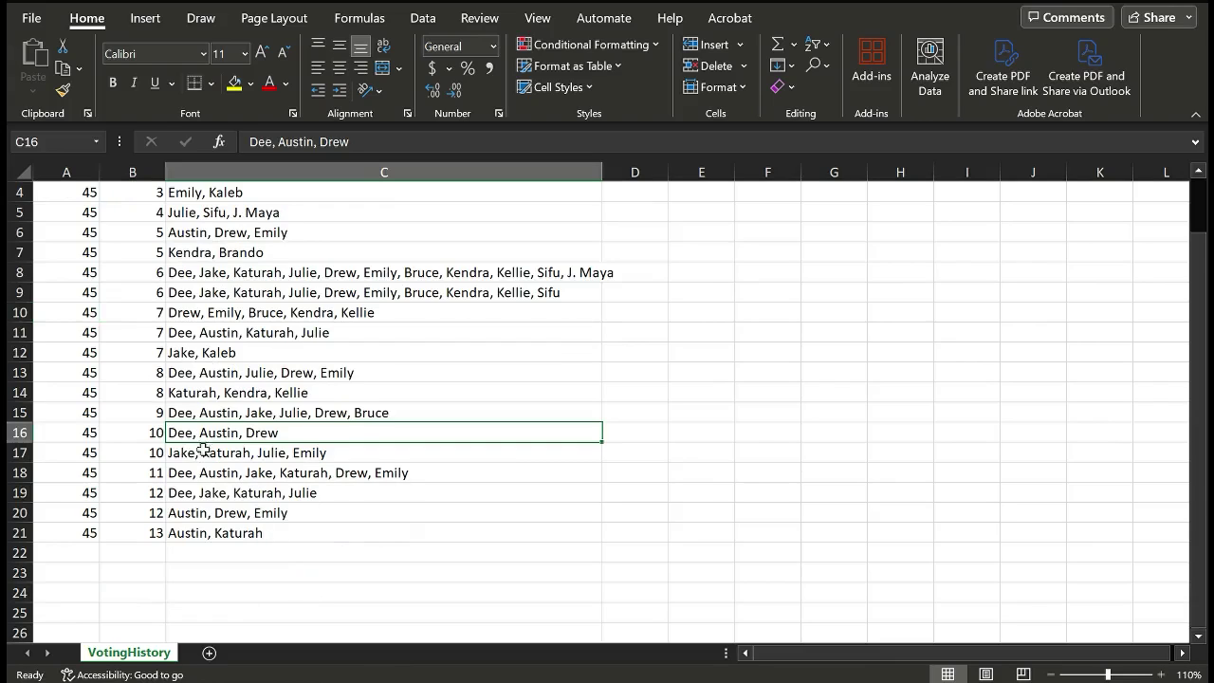
pyautogui.click(458, 607)
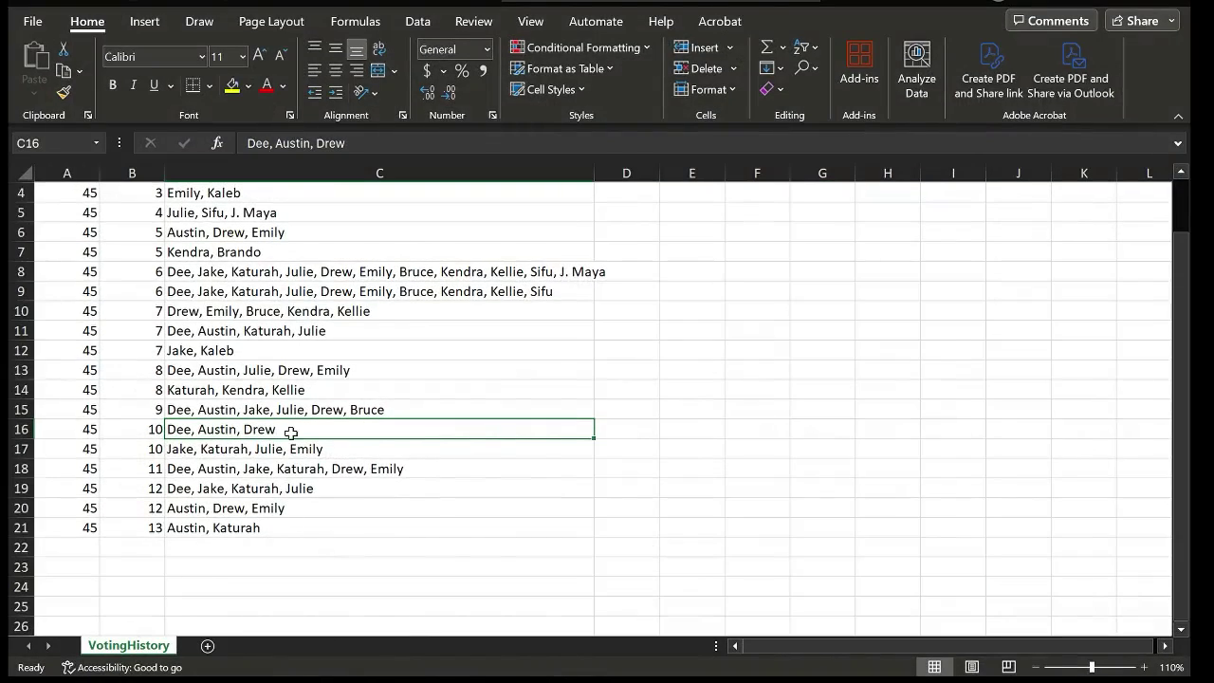
pyautogui.click(271, 453)
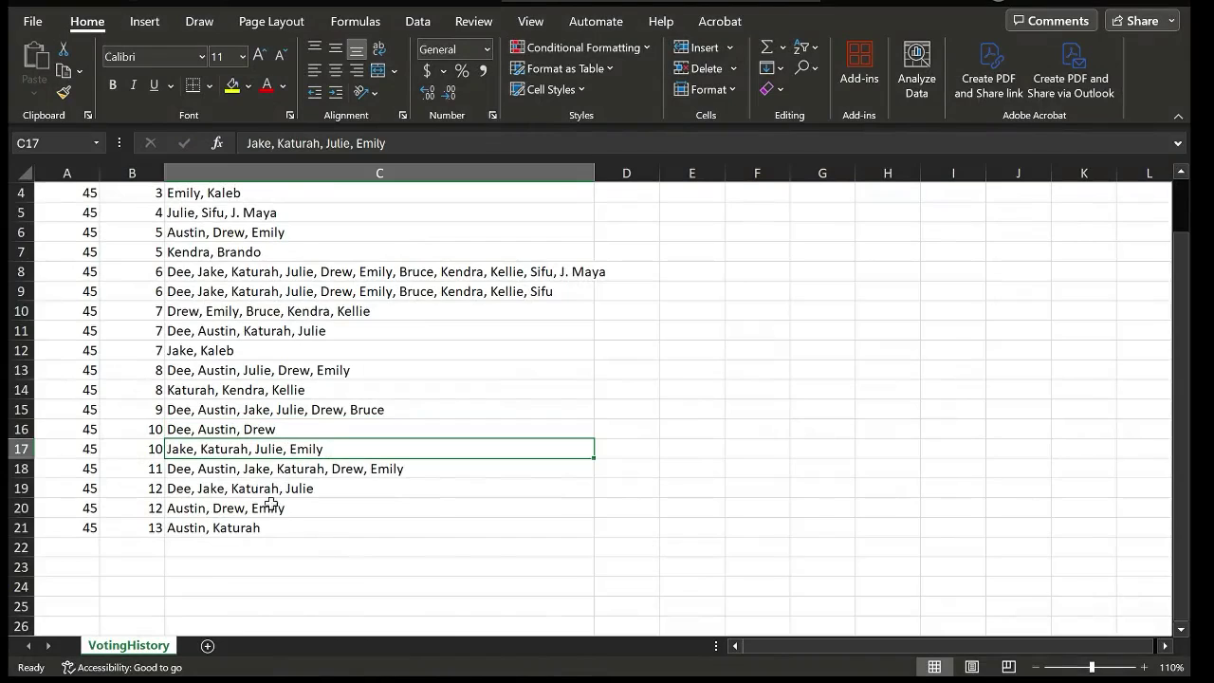
pyautogui.moveTo(406, 667)
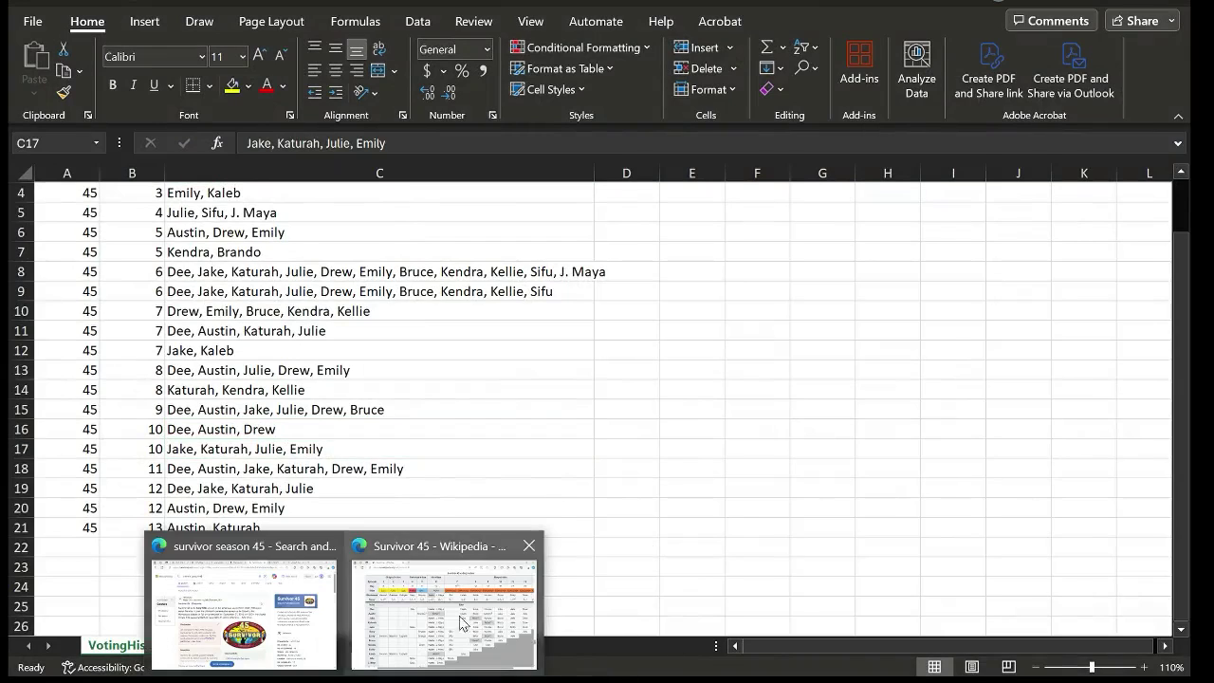
pyautogui.click(503, 455)
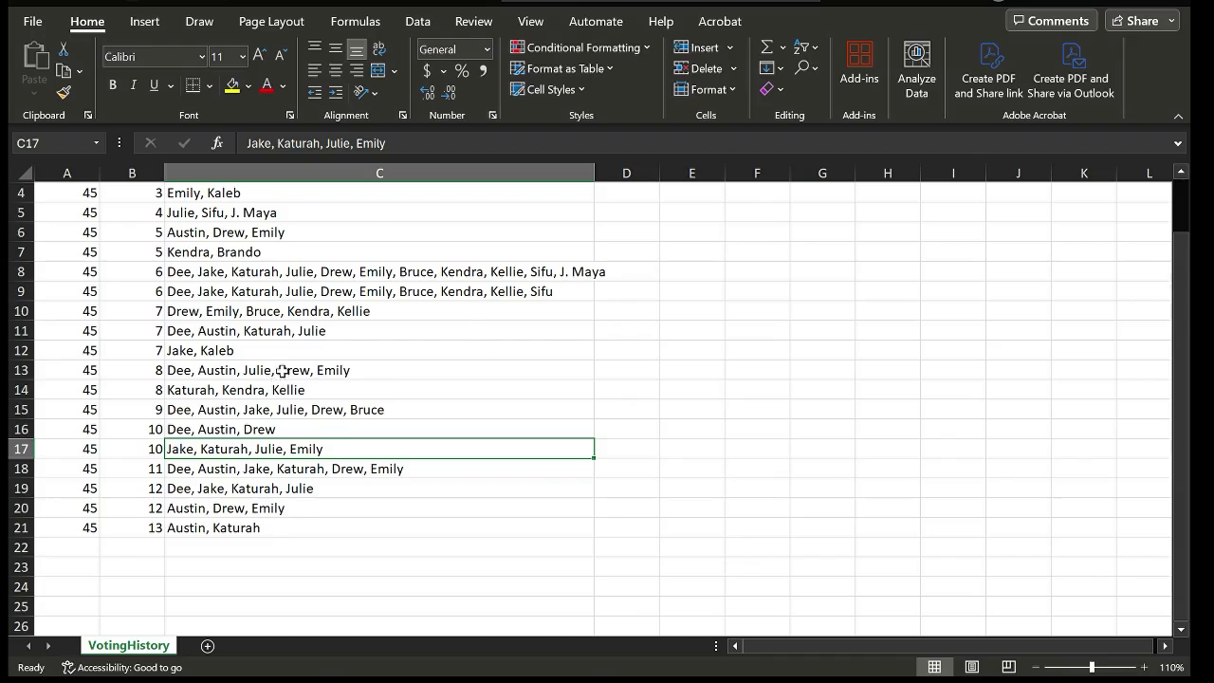
pyautogui.scroll(1, 283, 370)
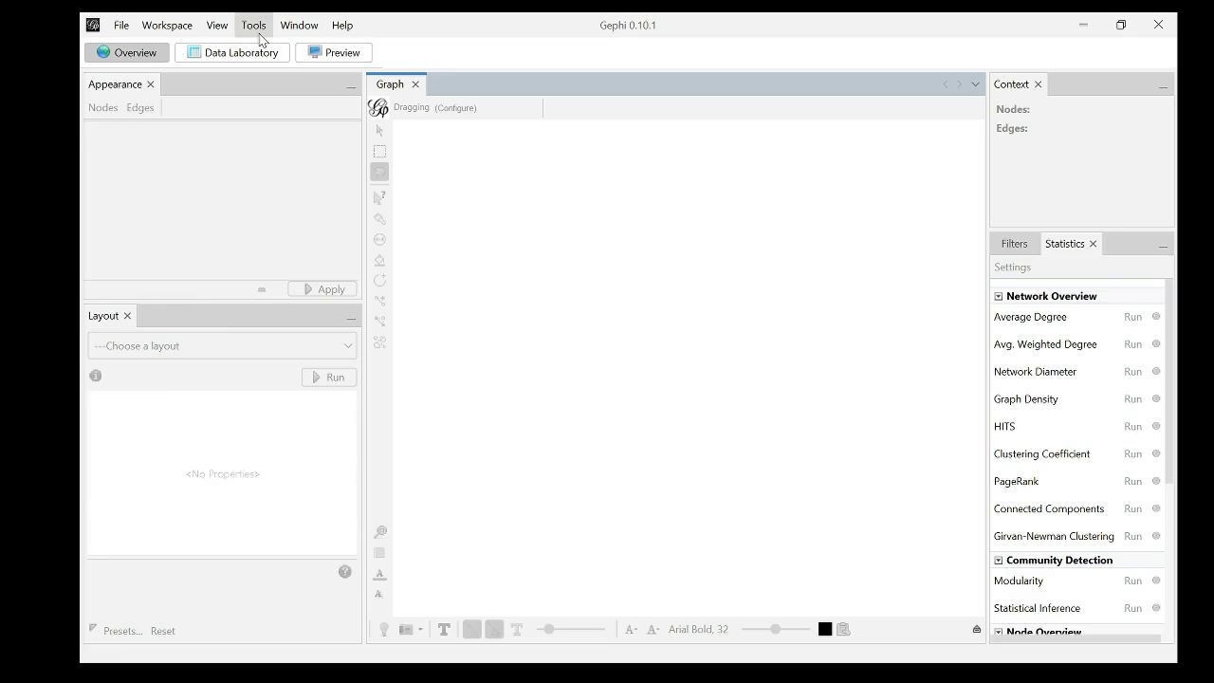
# Install the Convert Excel and csv files to networks plugin from Available Plugins, accepting its licence.
pyautogui.click(258, 31)
pyautogui.click(270, 76)
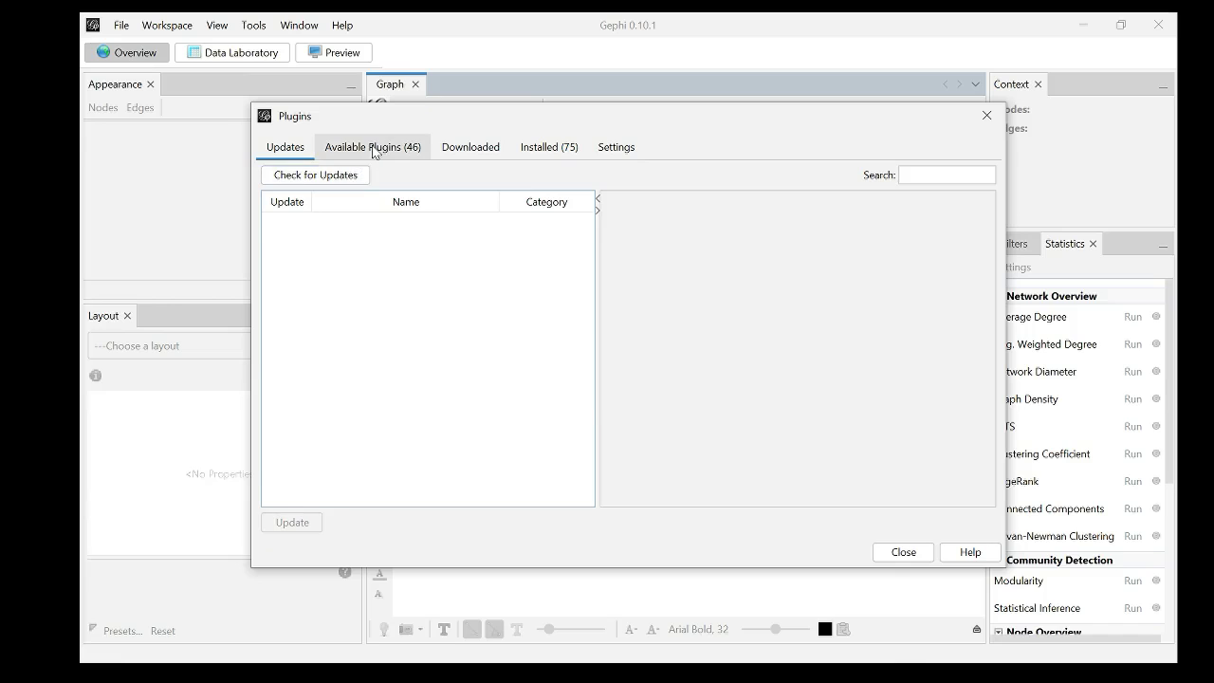
pyautogui.click(372, 152)
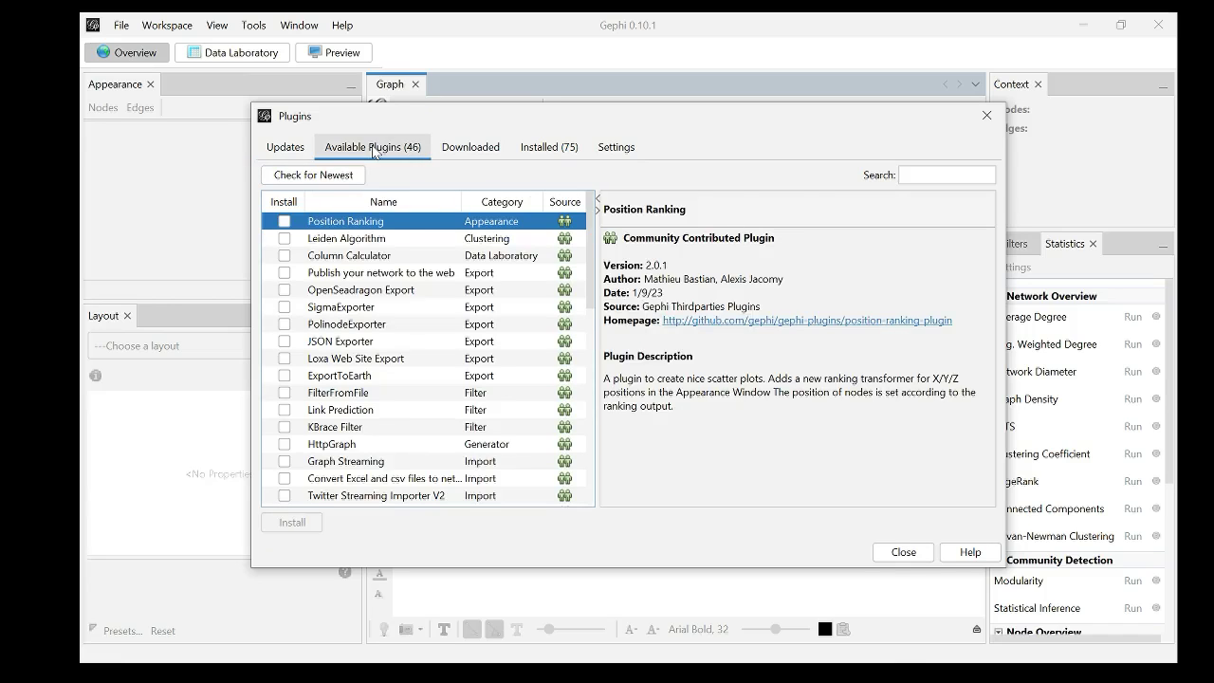
pyautogui.click(383, 202)
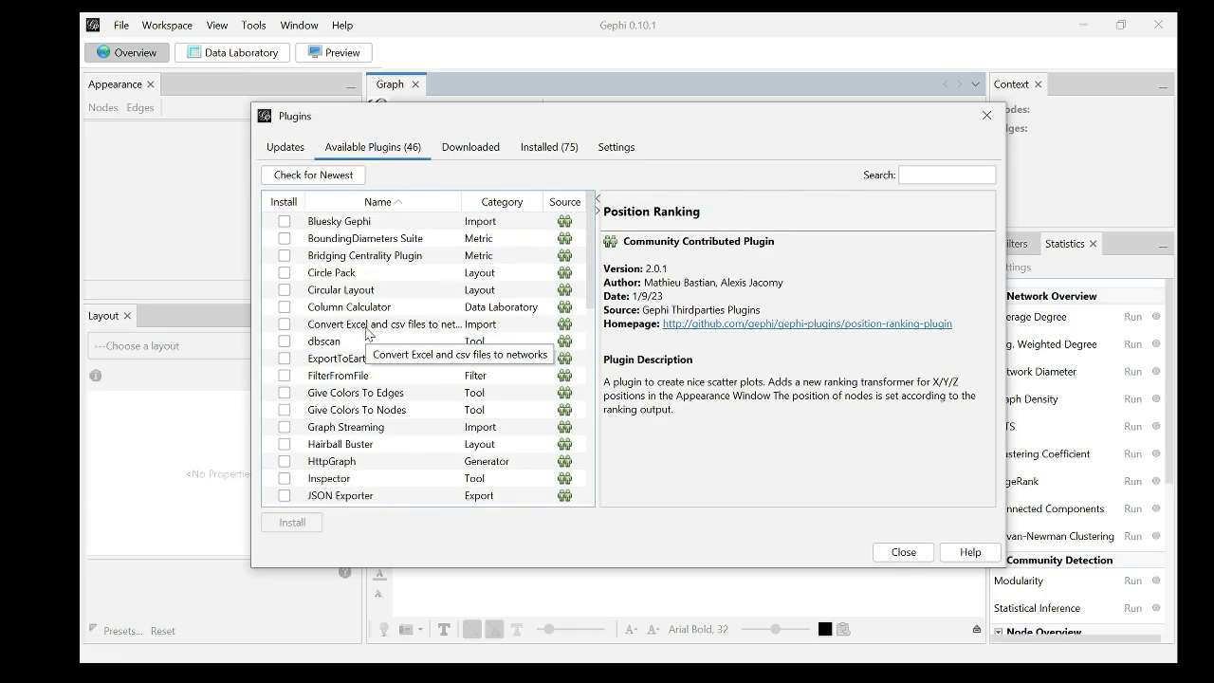
pyautogui.click(283, 324)
pyautogui.scroll(-3, 698, 420)
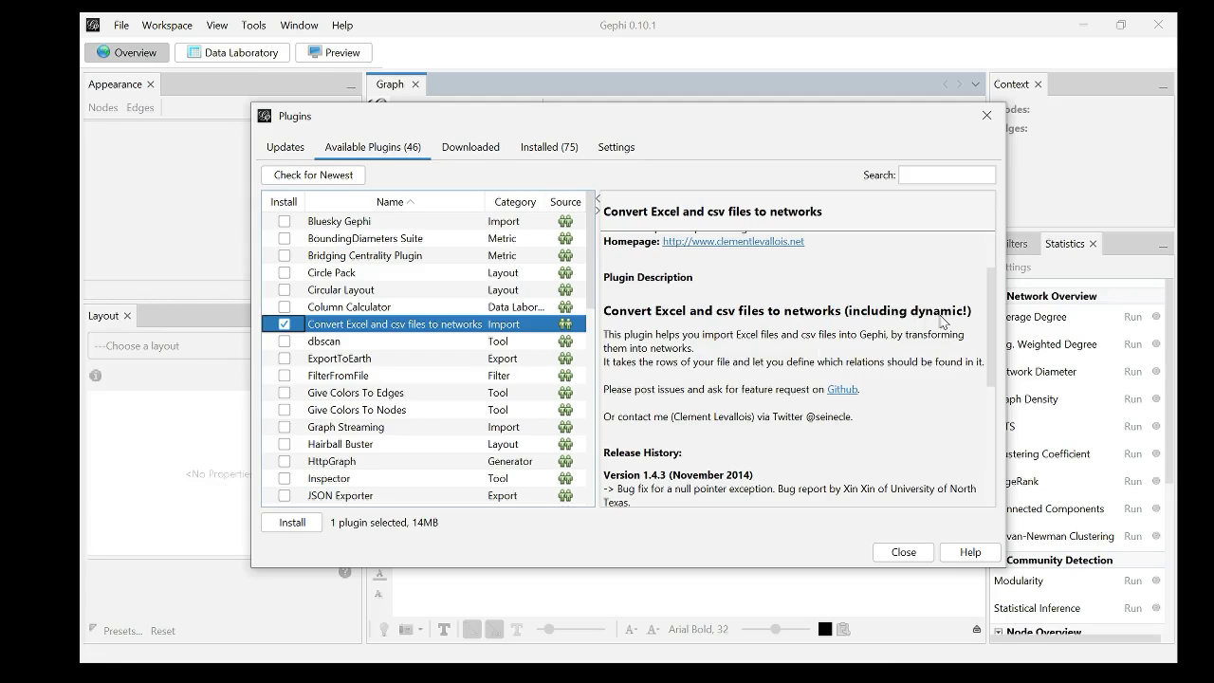
pyautogui.click(292, 527)
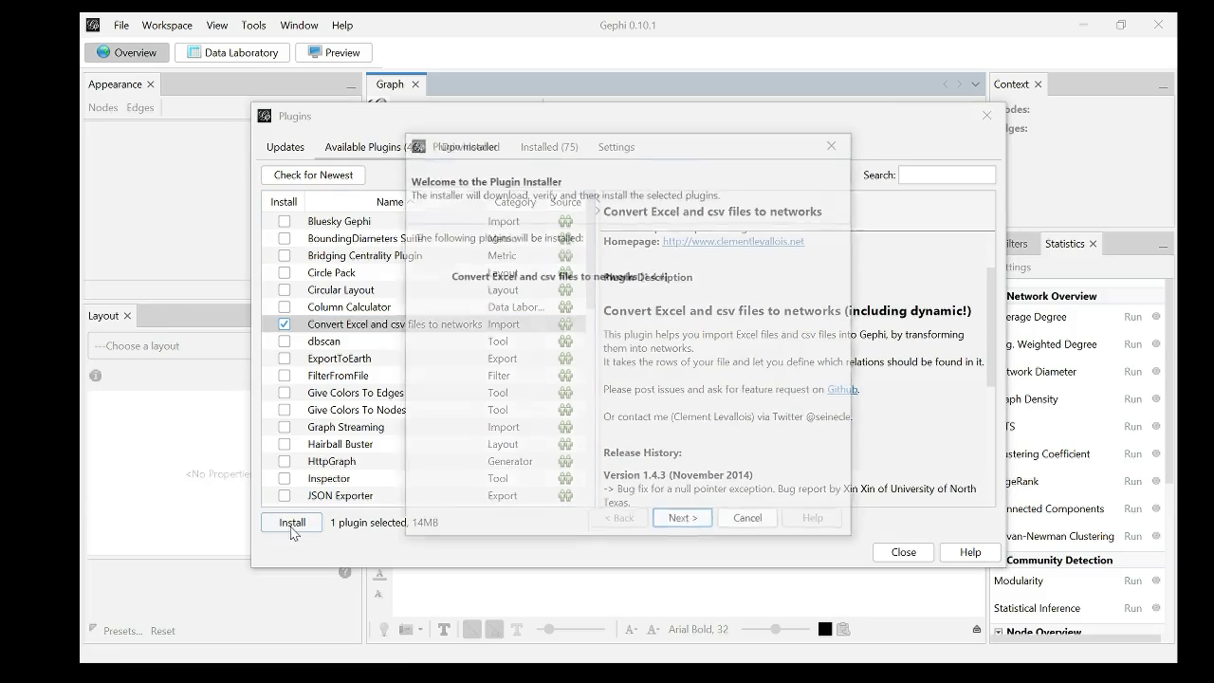
pyautogui.click(682, 522)
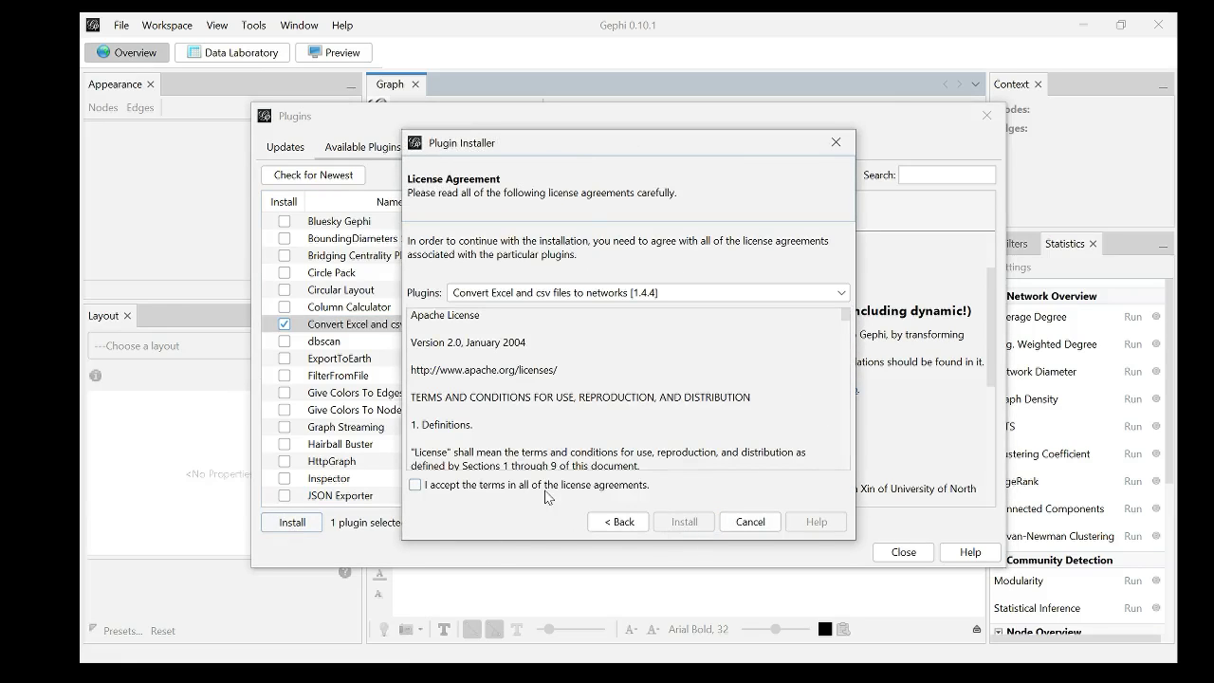
pyautogui.click(564, 493)
pyautogui.click(685, 523)
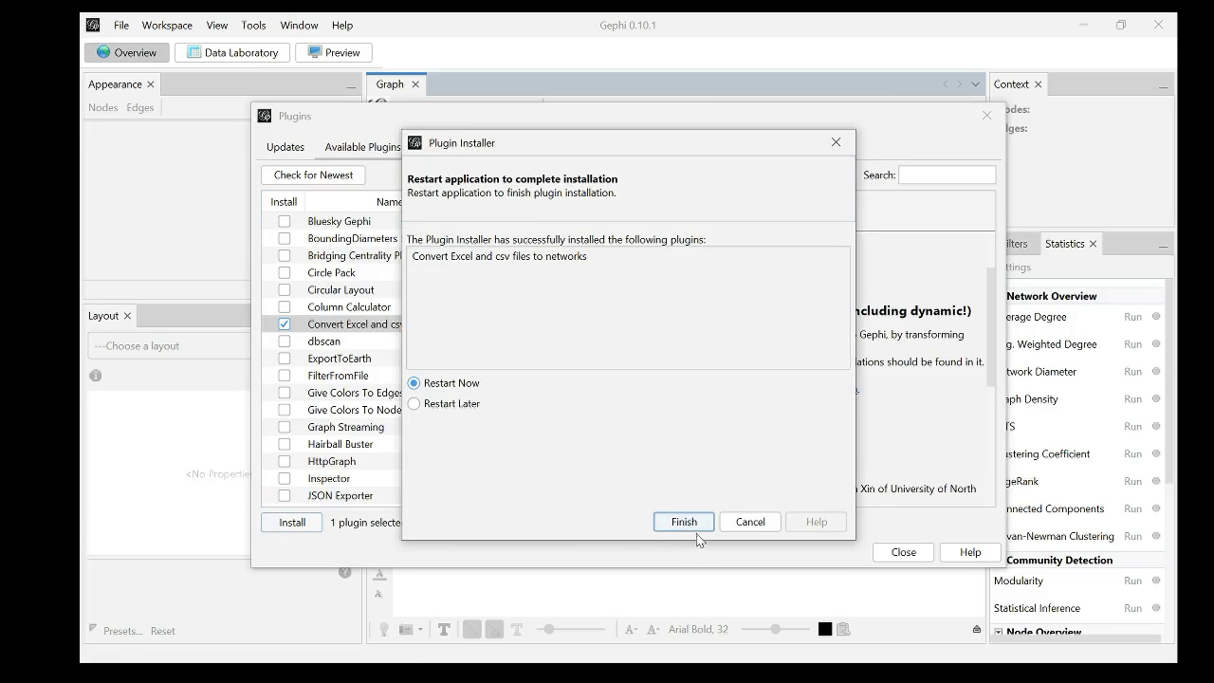
# Finish the plugin install with a restart, then open the Data importer (co-occurrences) Import Wizard.
pyautogui.click(684, 523)
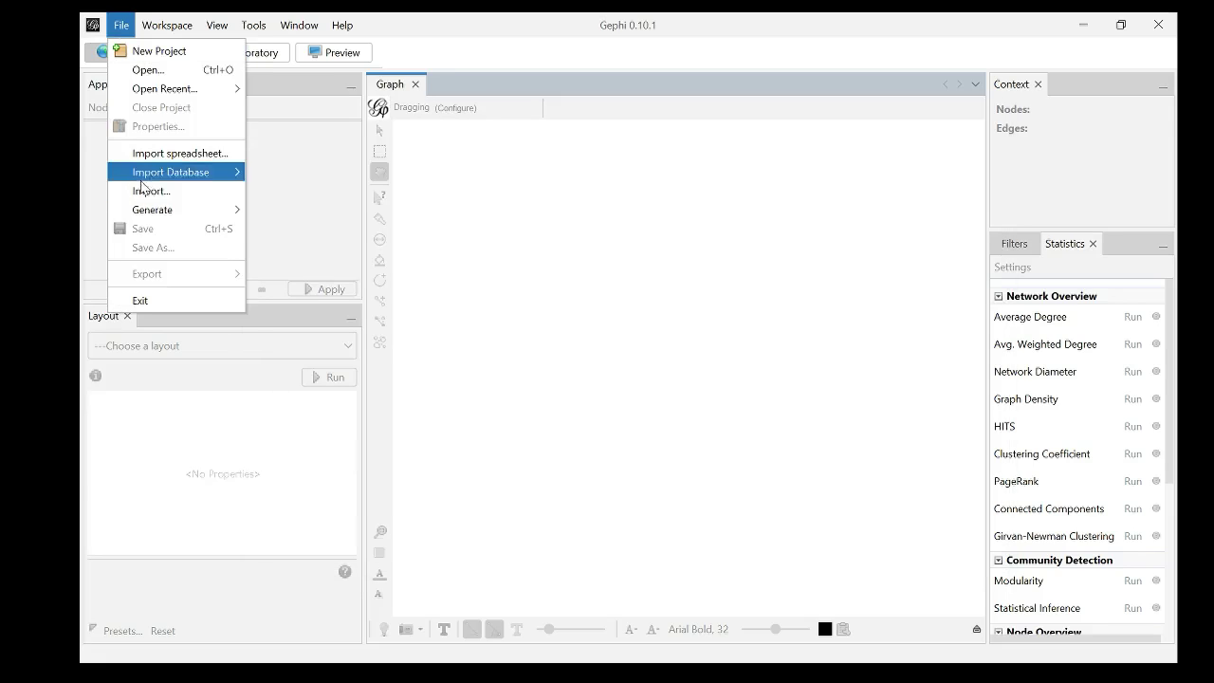
pyautogui.click(189, 195)
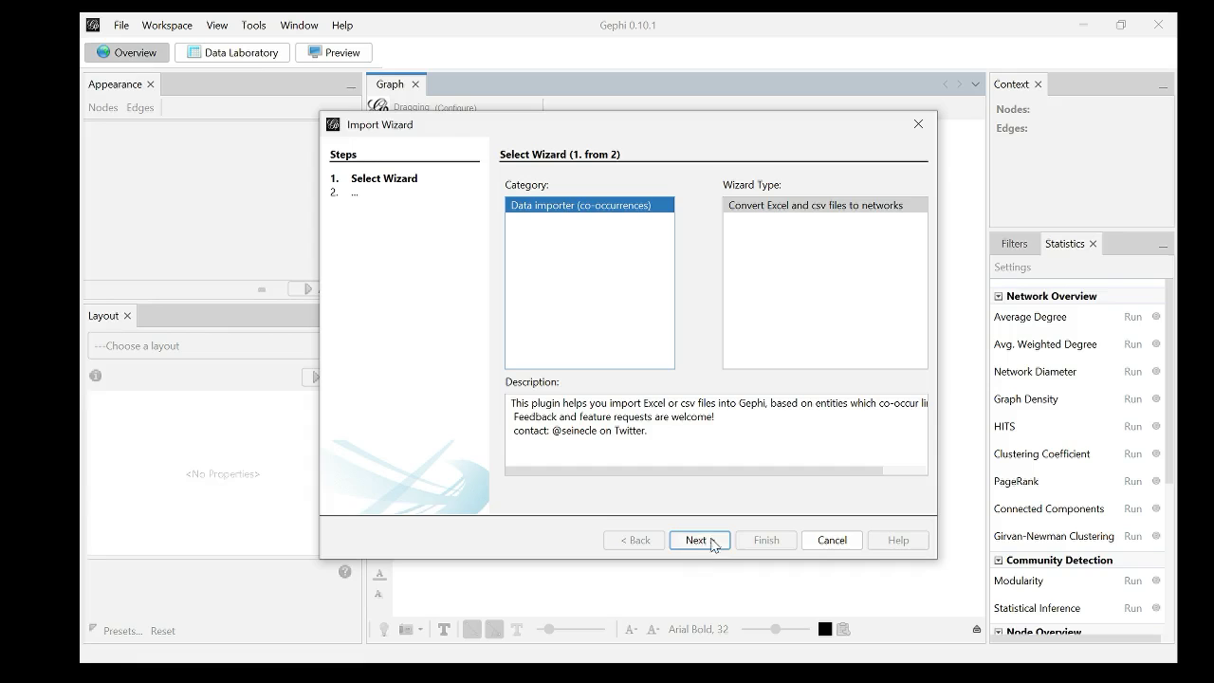
# Load Voting history_45.xlsx from the Desktop into the Excel-to-network importer, keeping headers.
pyautogui.click(713, 544)
pyautogui.click(557, 211)
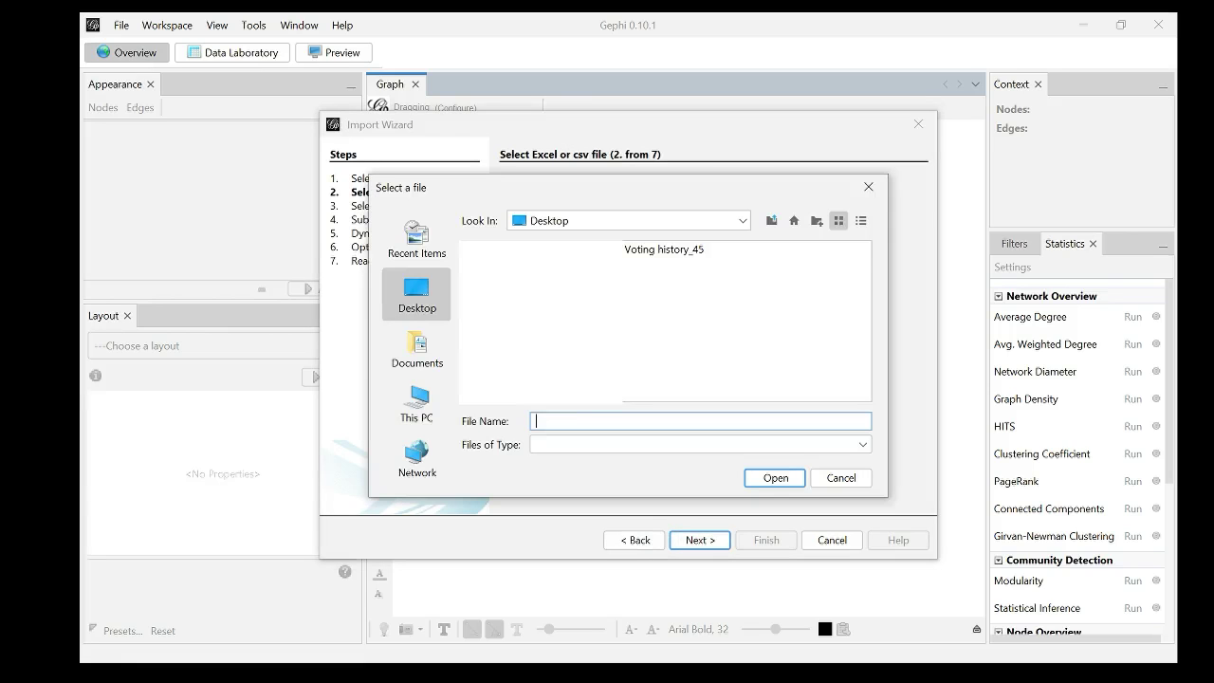
pyautogui.click(634, 250)
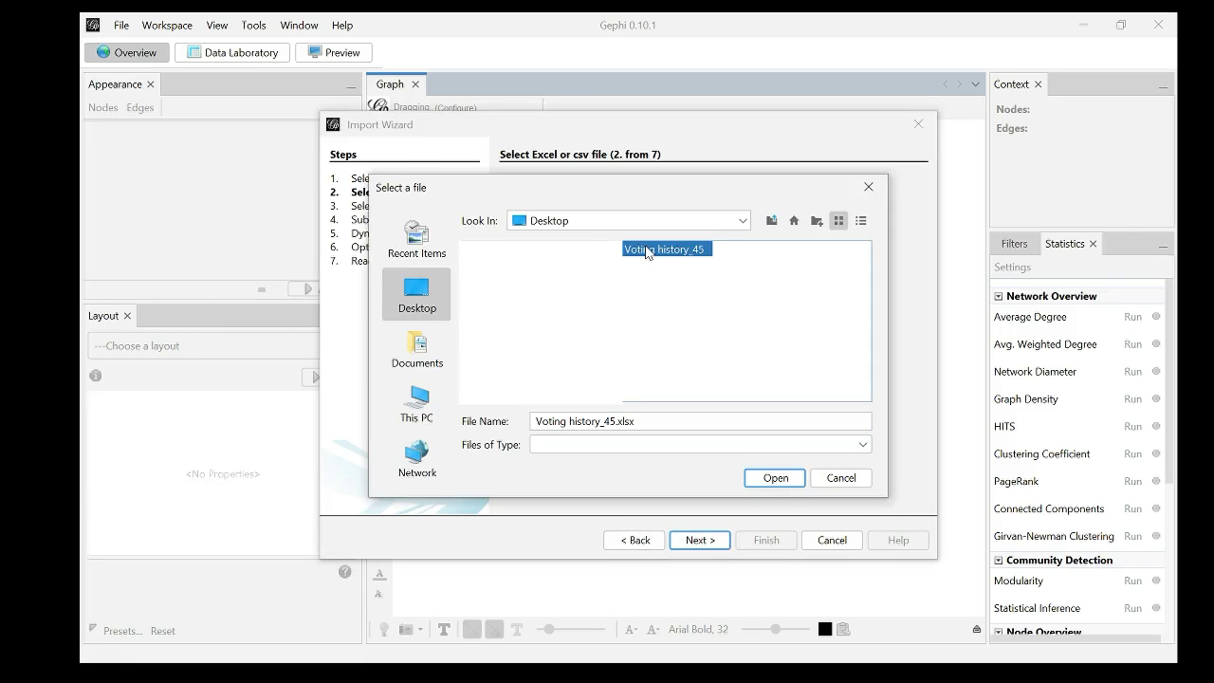
pyautogui.click(776, 478)
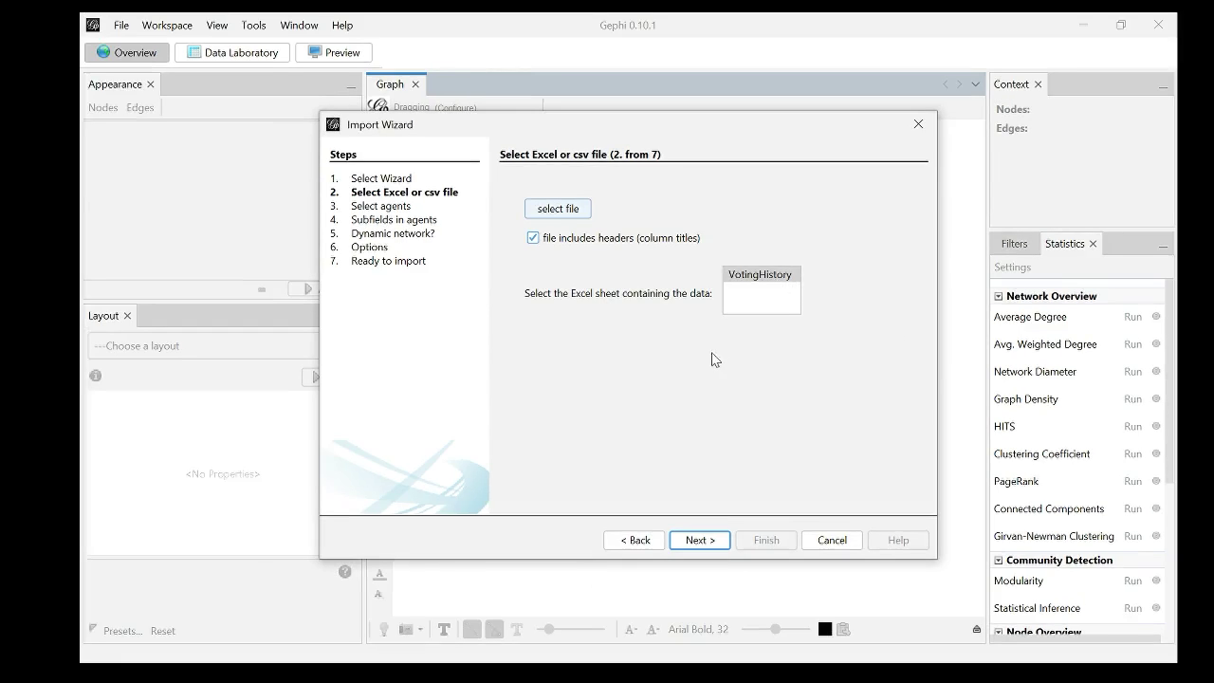
pyautogui.click(700, 540)
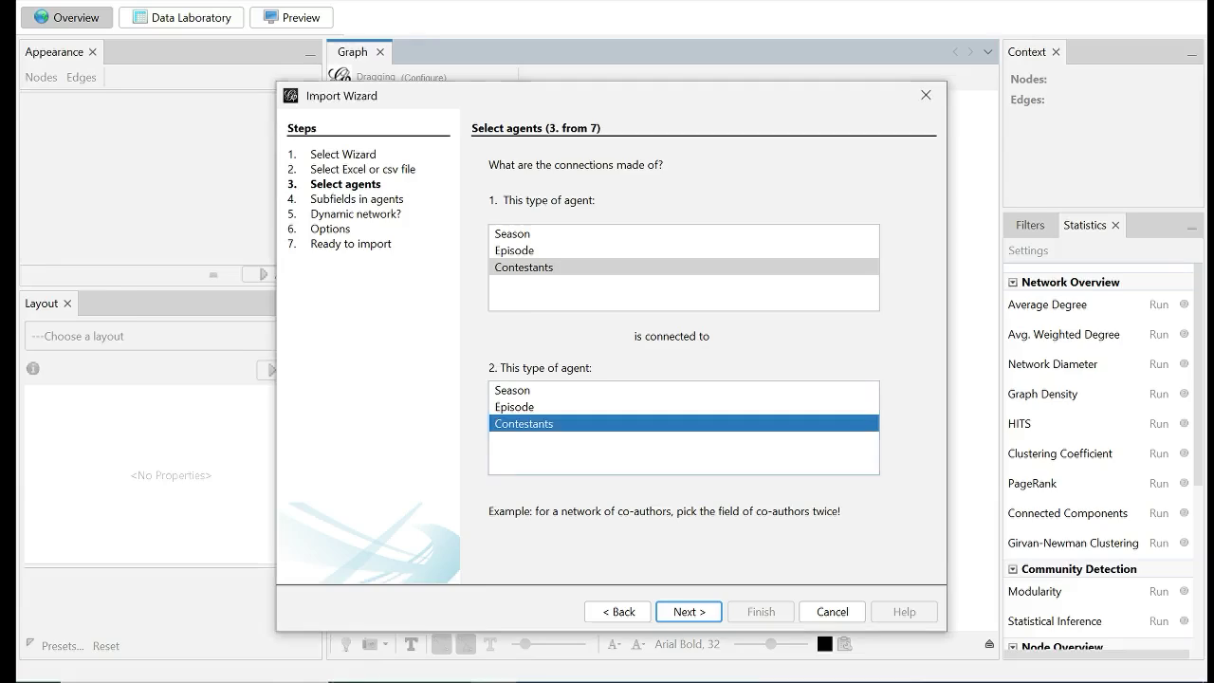
# Choose Contestants as both agent types and use comma as the subfield delimiter.
pyautogui.click(631, 268)
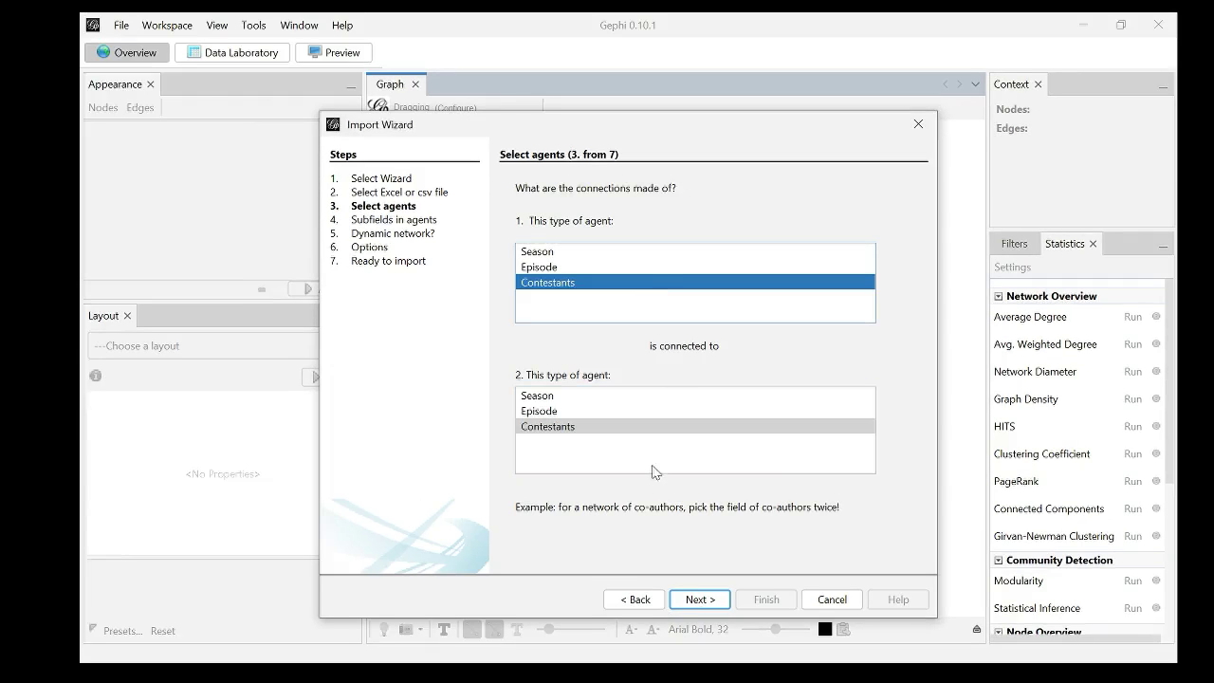
pyautogui.click(676, 428)
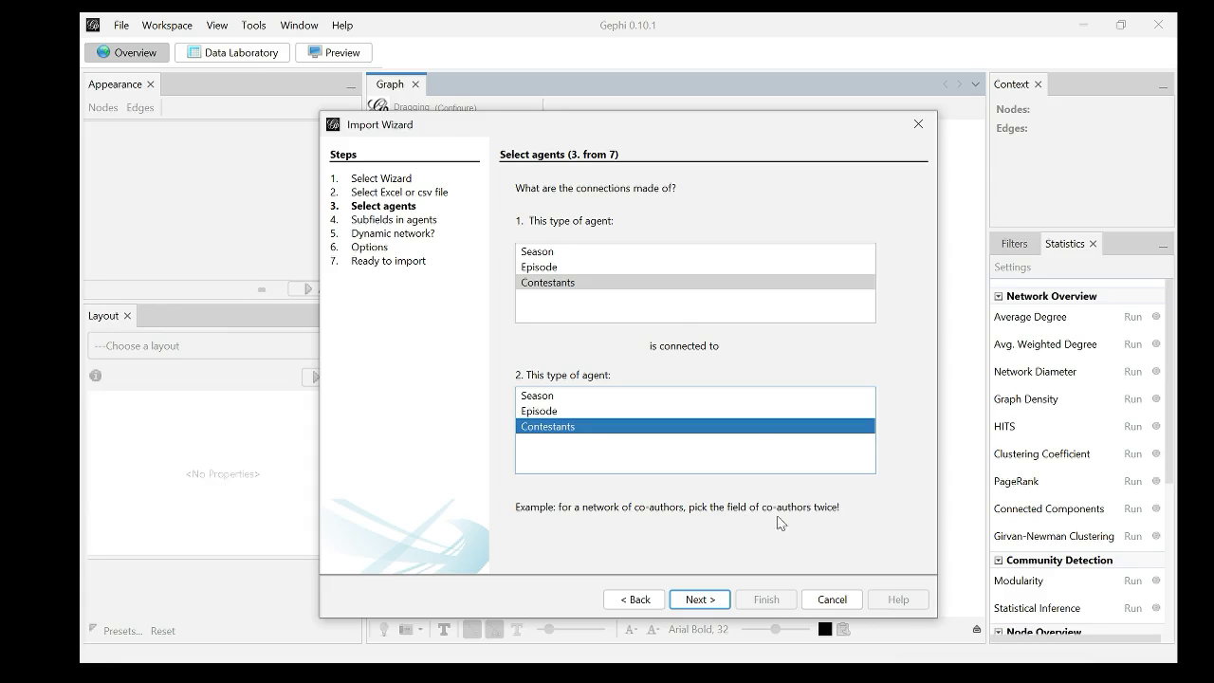
pyautogui.click(714, 605)
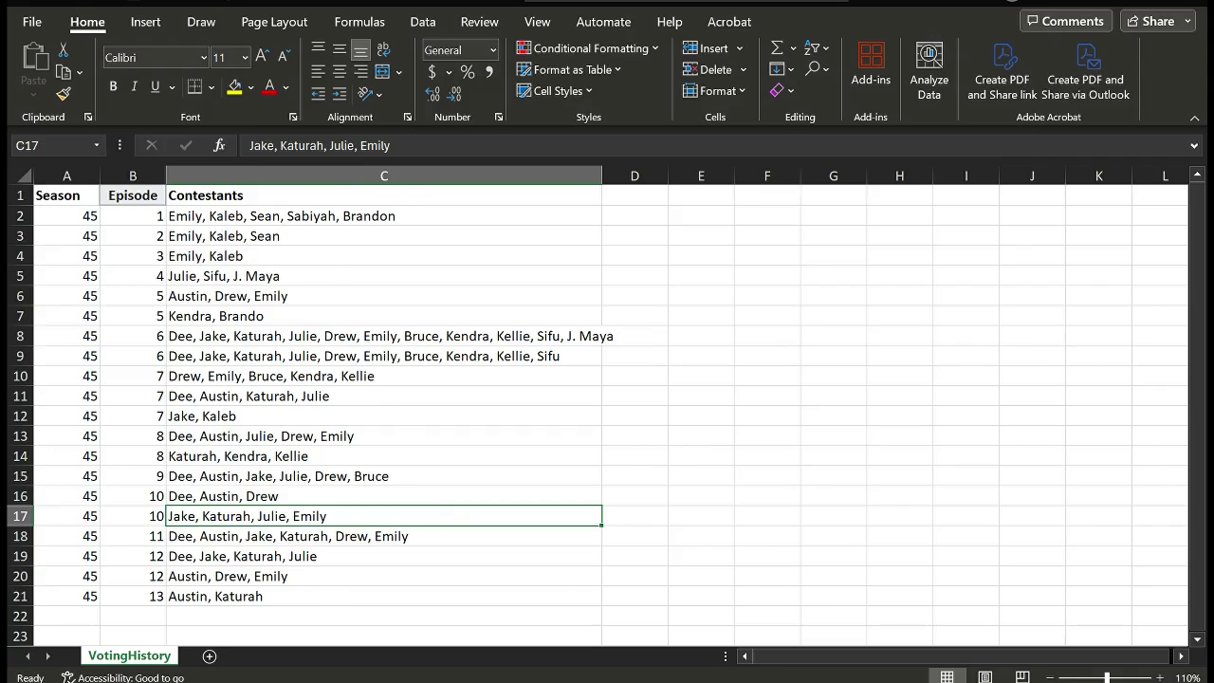
pyautogui.click(853, 220)
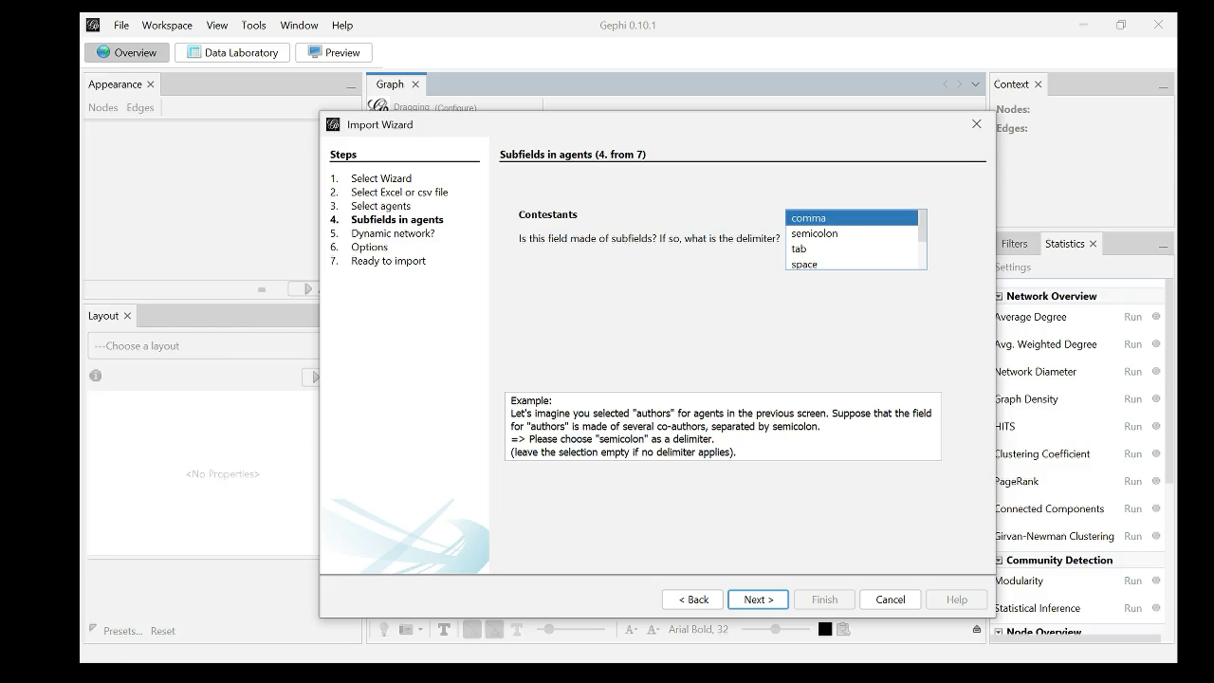
pyautogui.click(749, 598)
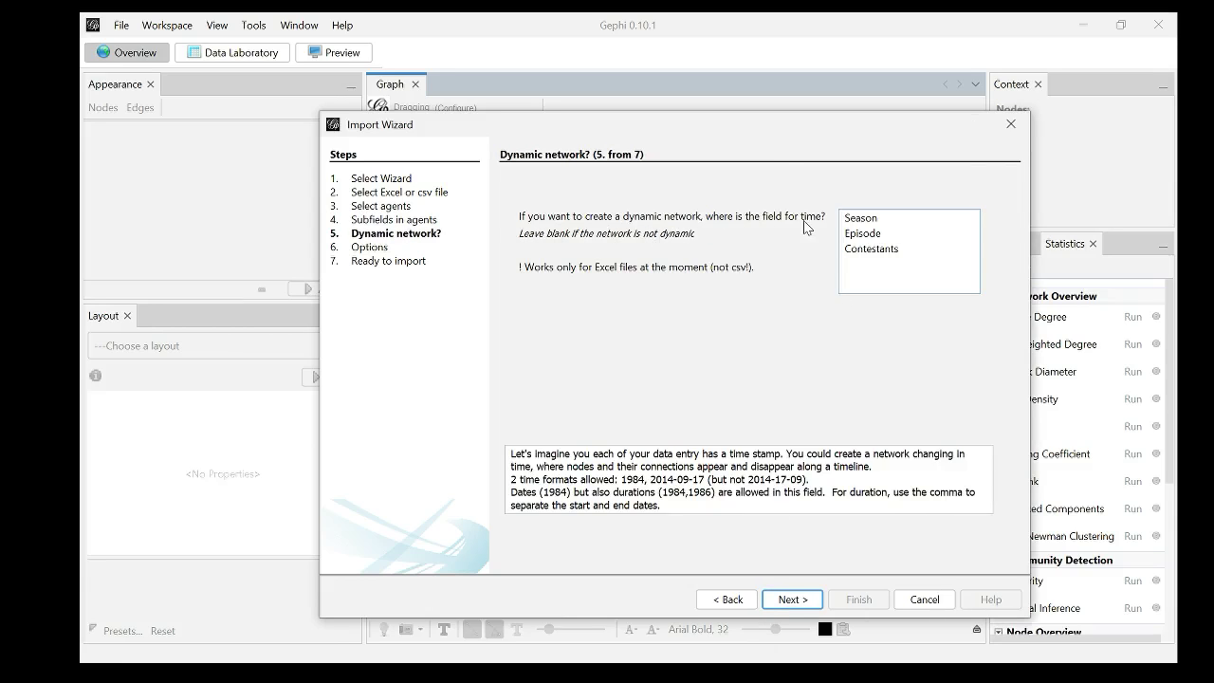
# Use Episode as the time field, remove self-loops, and finish the import.
pyautogui.click(858, 238)
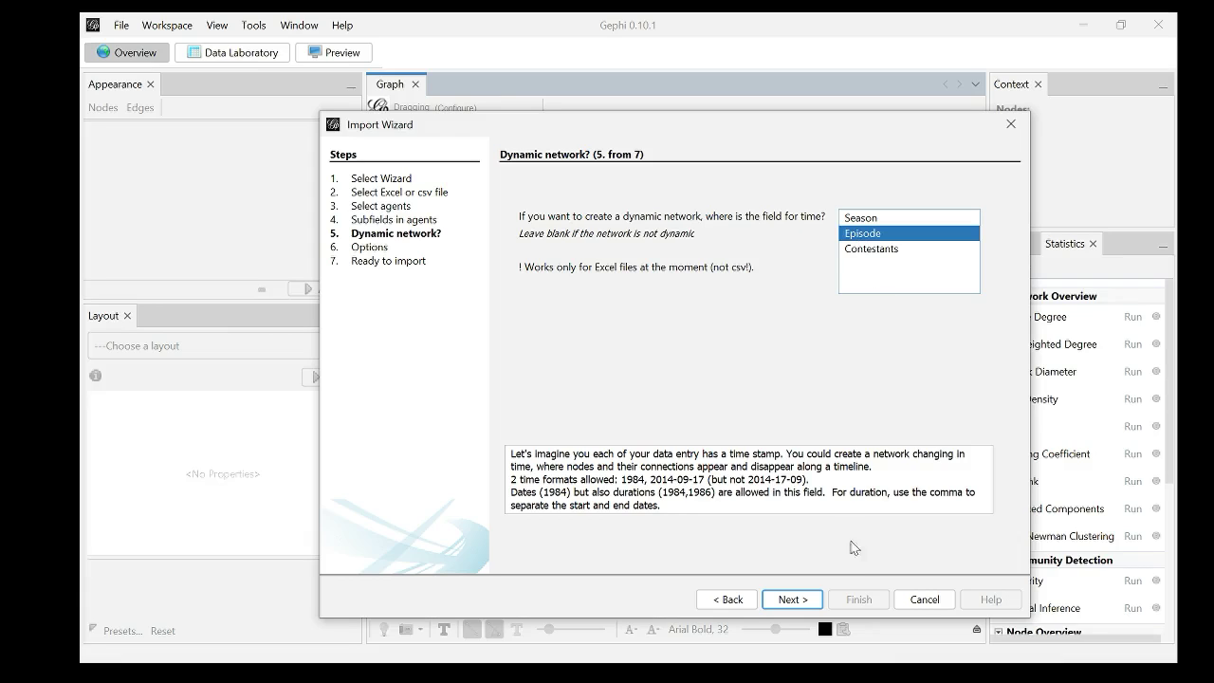
pyautogui.click(801, 601)
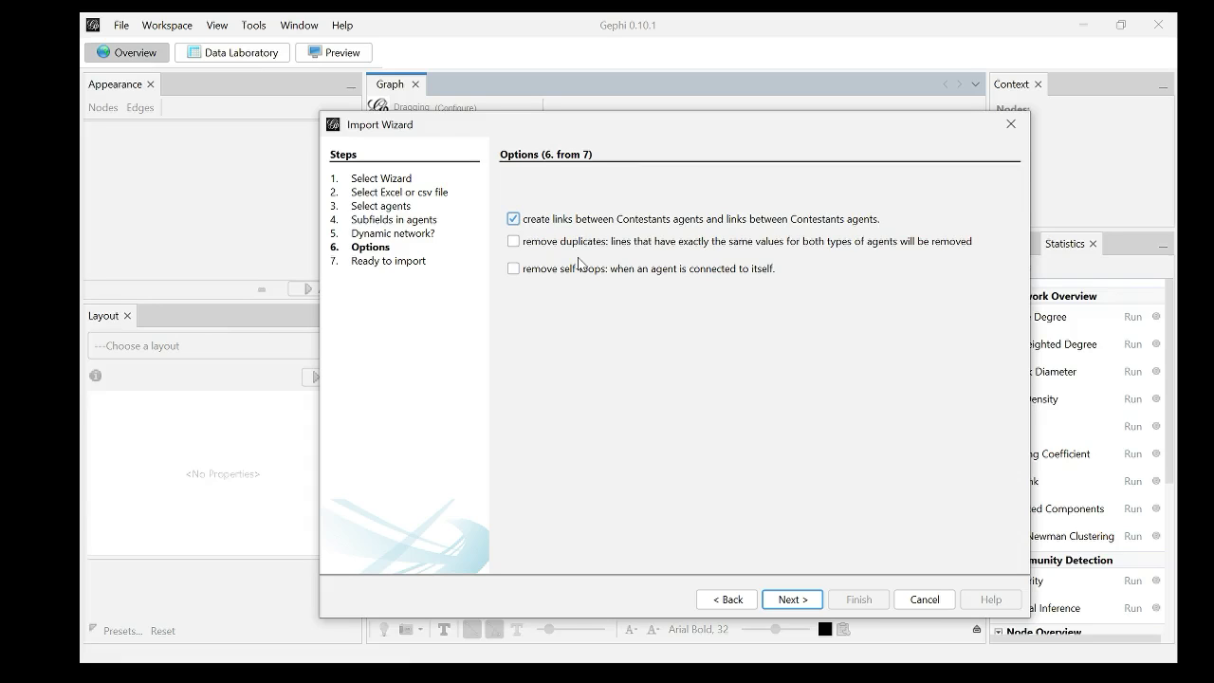
pyautogui.click(513, 270)
pyautogui.click(792, 599)
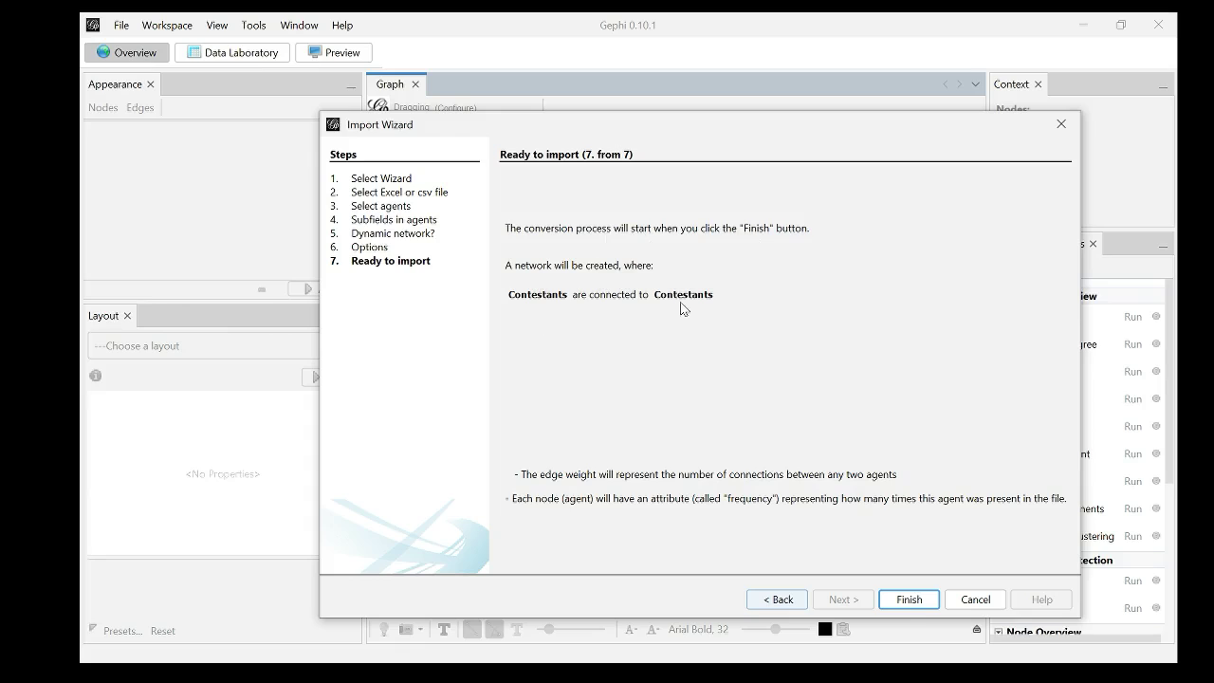
pyautogui.click(920, 603)
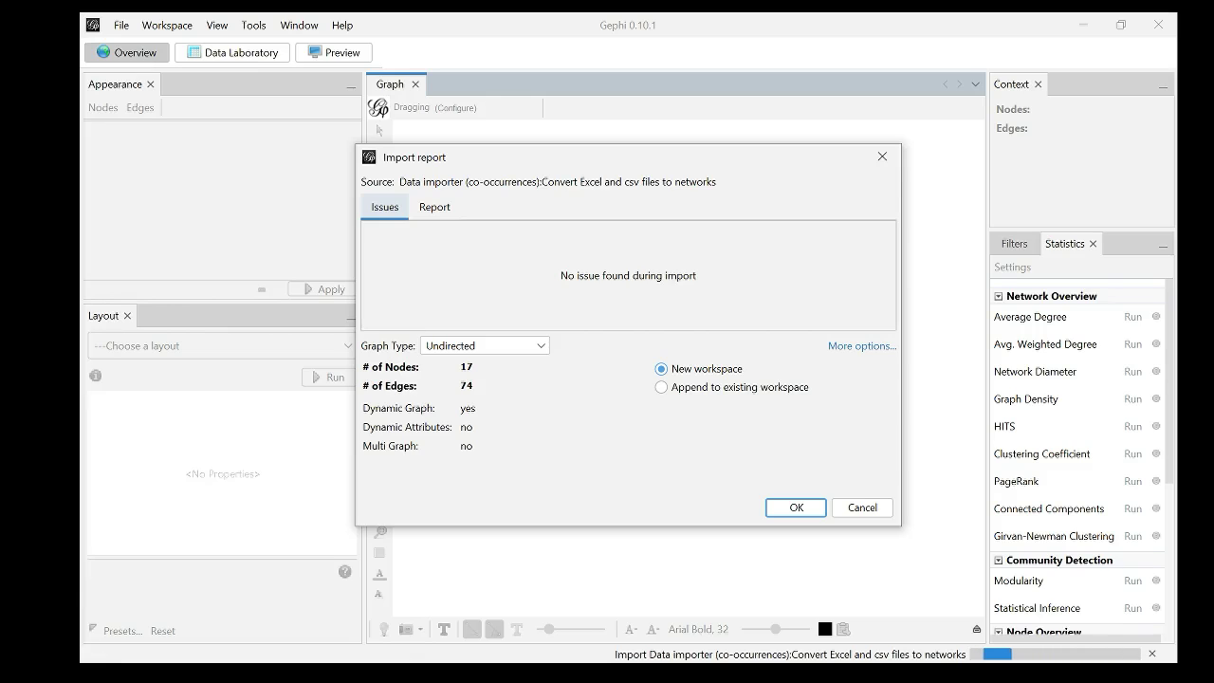
# Glance at the Survivor 45 Wikipedia page, then accept the undirected import into a new workspace.
pyautogui.moveTo(386, 671)
pyautogui.click(484, 589)
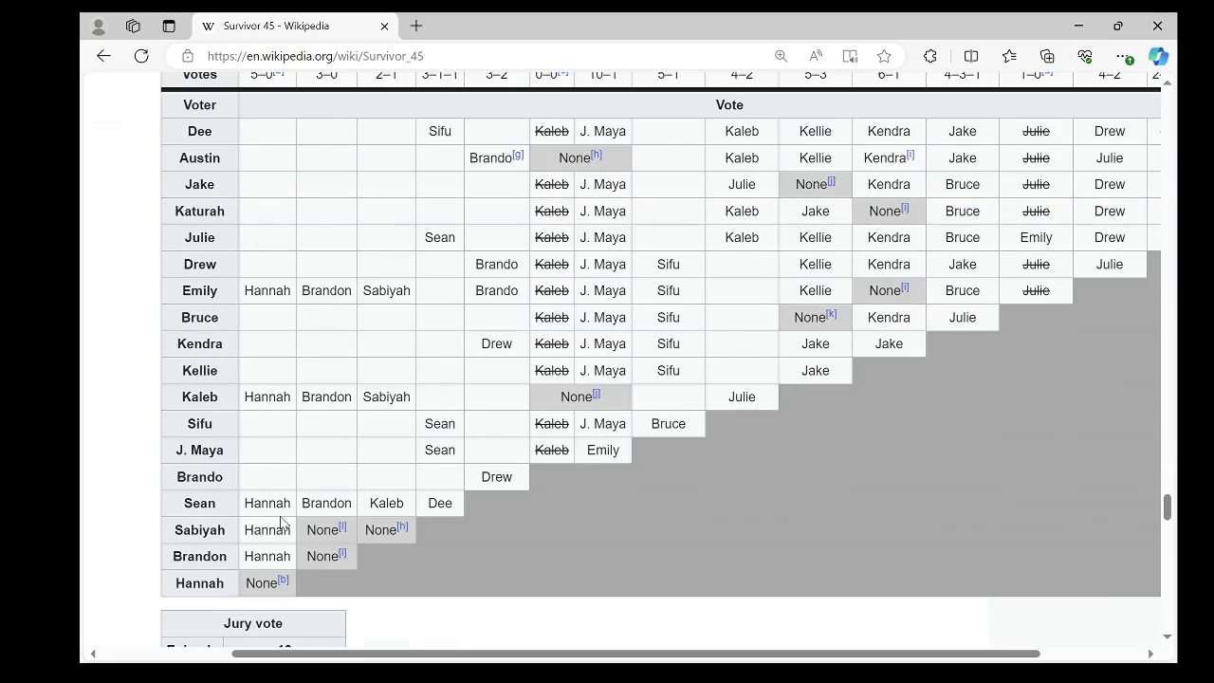
pyautogui.hotkey('alt', 'Tab')
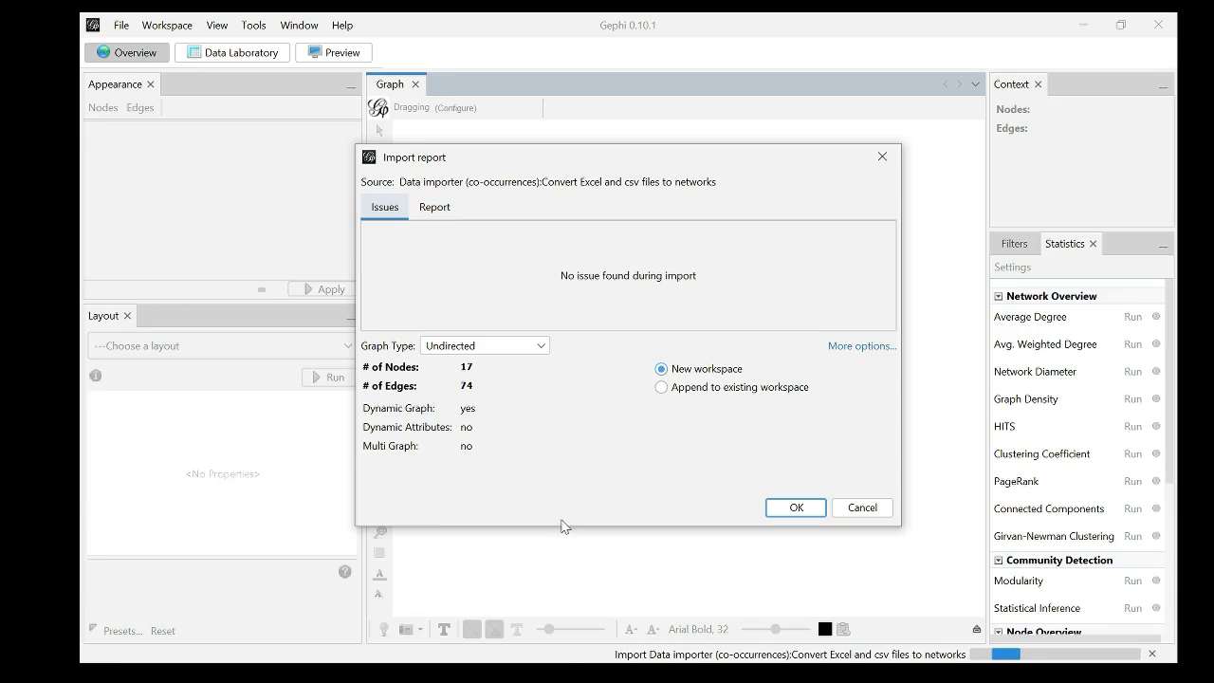
pyautogui.click(794, 508)
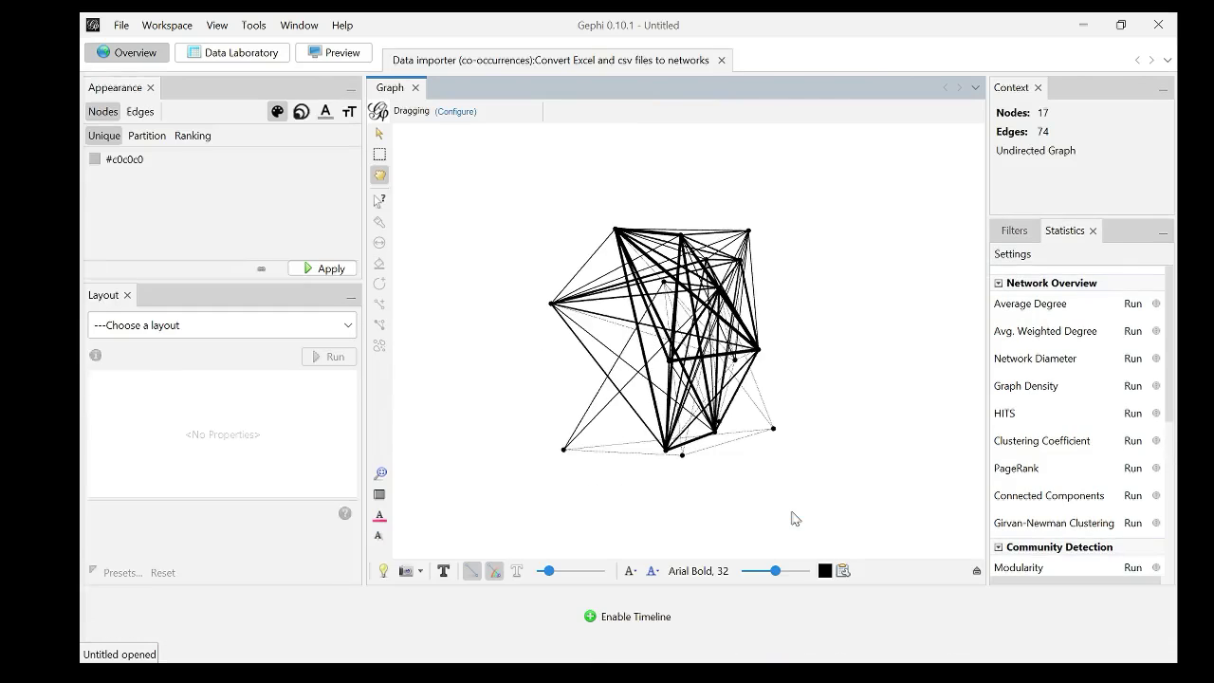
# Enable the episode timeline, narrow it to the first episode, and show contestant name labels.
pyautogui.click(634, 617)
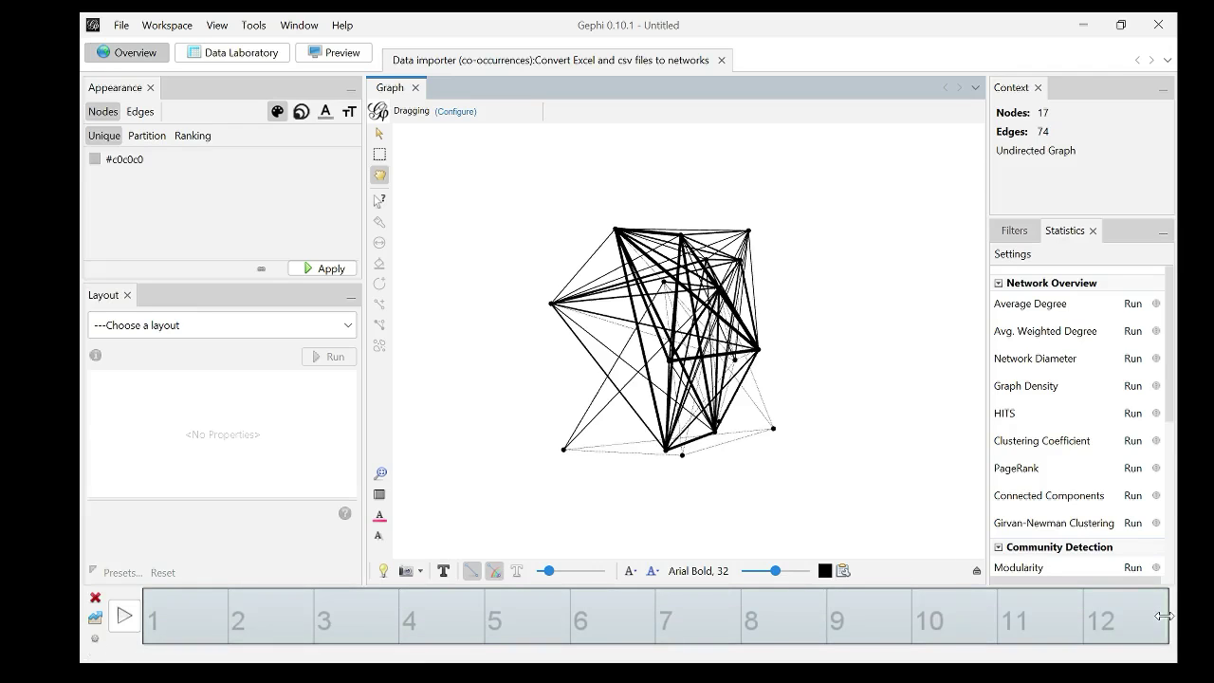
pyautogui.moveTo(1163, 615); pyautogui.dragTo(216, 621)
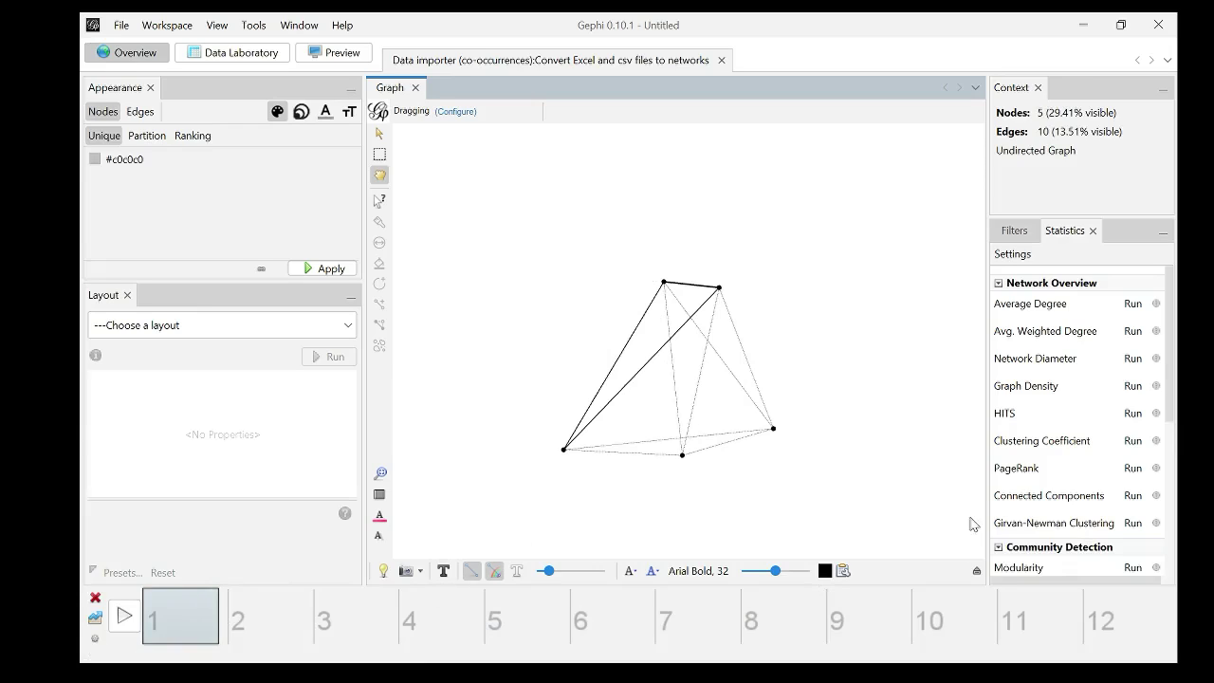
pyautogui.click(976, 571)
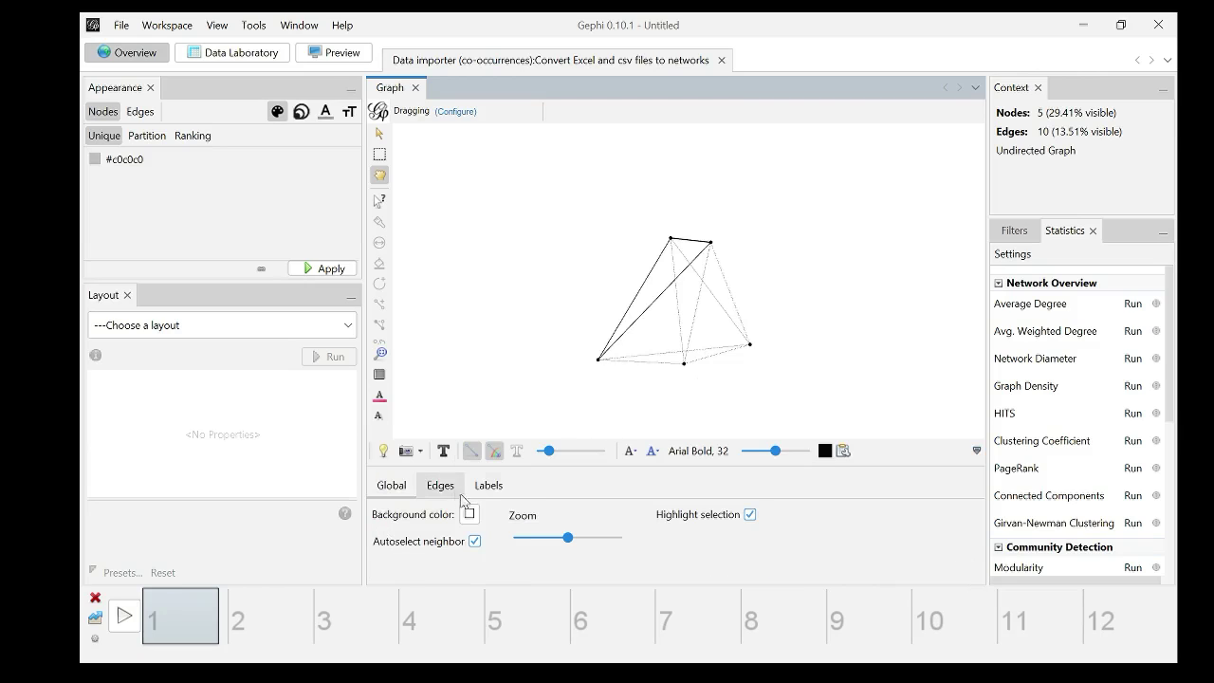
pyautogui.click(489, 485)
pyautogui.click(409, 512)
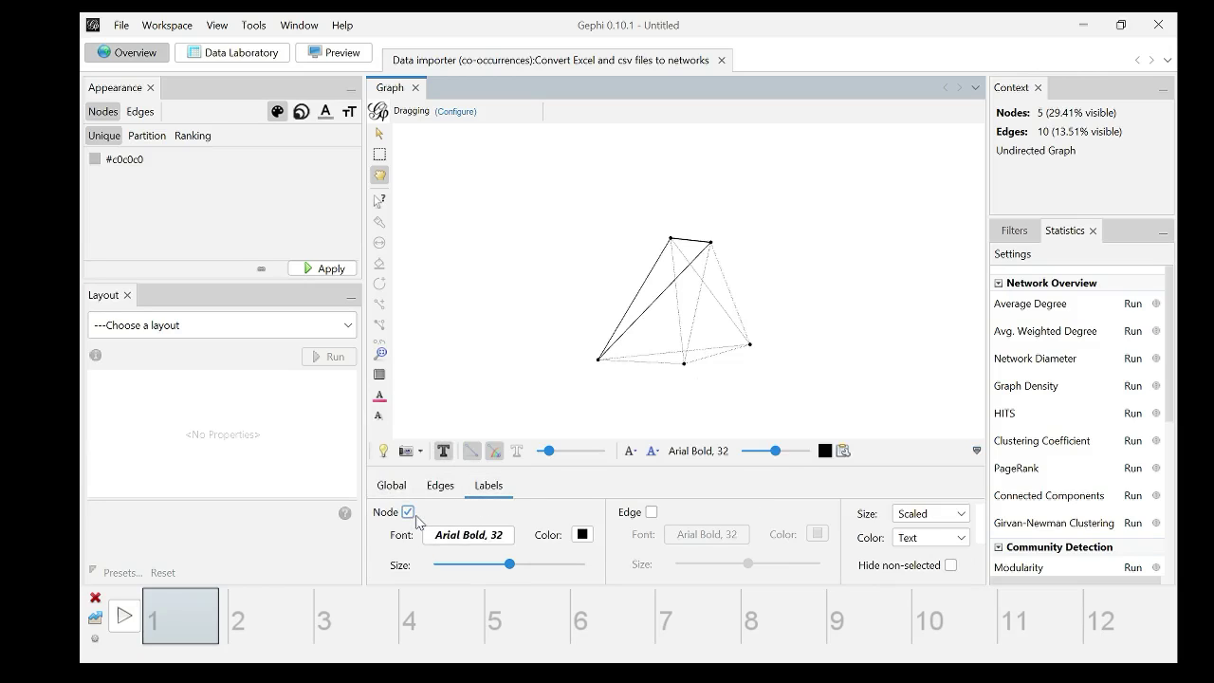
pyautogui.scroll(5, 724, 347)
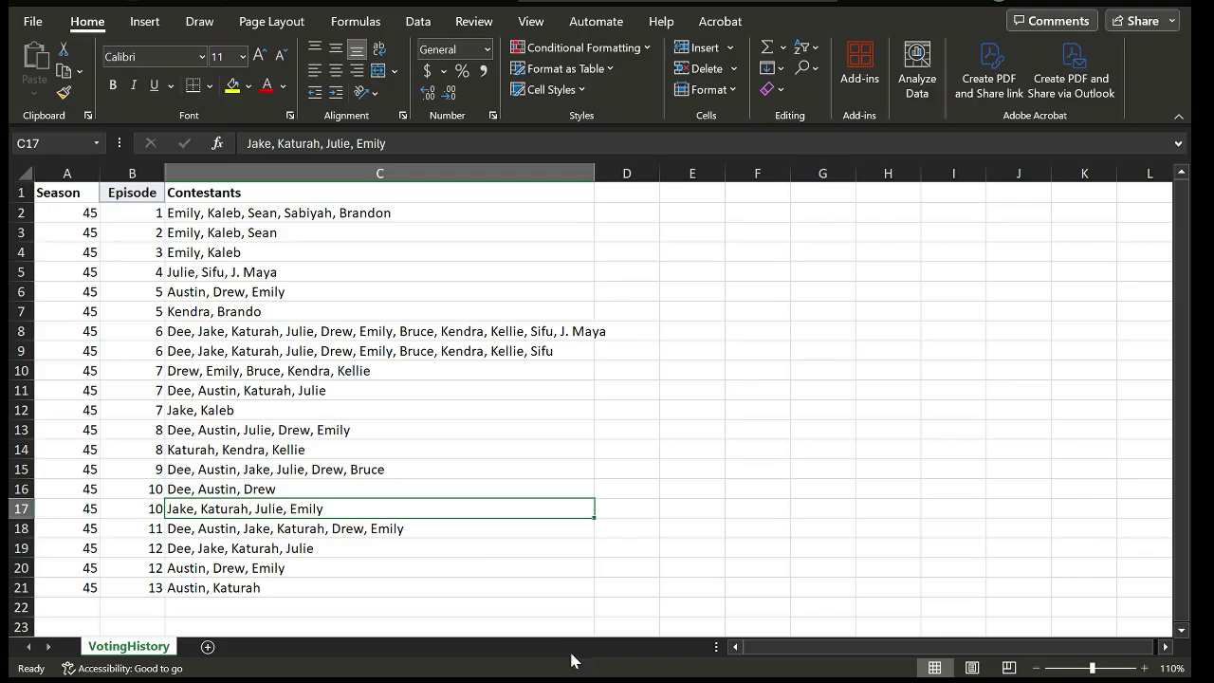
pyautogui.click(289, 232)
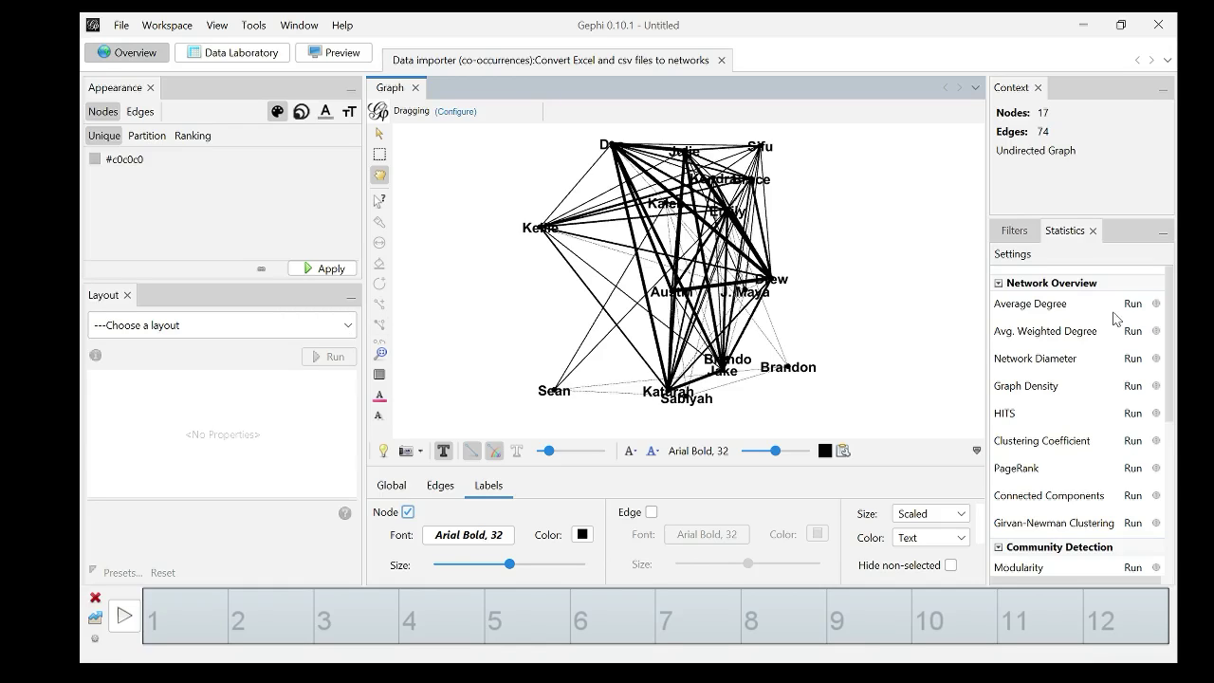
# Compute average degree (8.706) and average weighted degree (23.529) in Statistics.
pyautogui.scroll(-3, 1108, 306)
pyautogui.scroll(3, 1107, 306)
pyautogui.click(1131, 304)
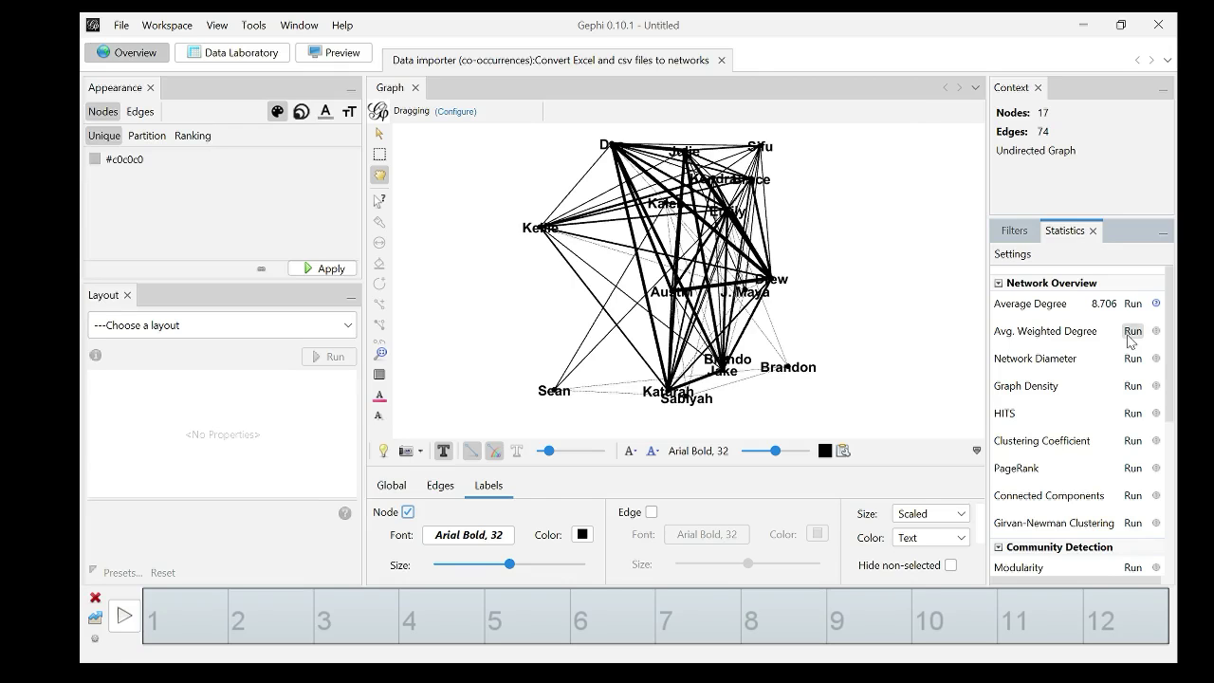
pyautogui.click(1132, 331)
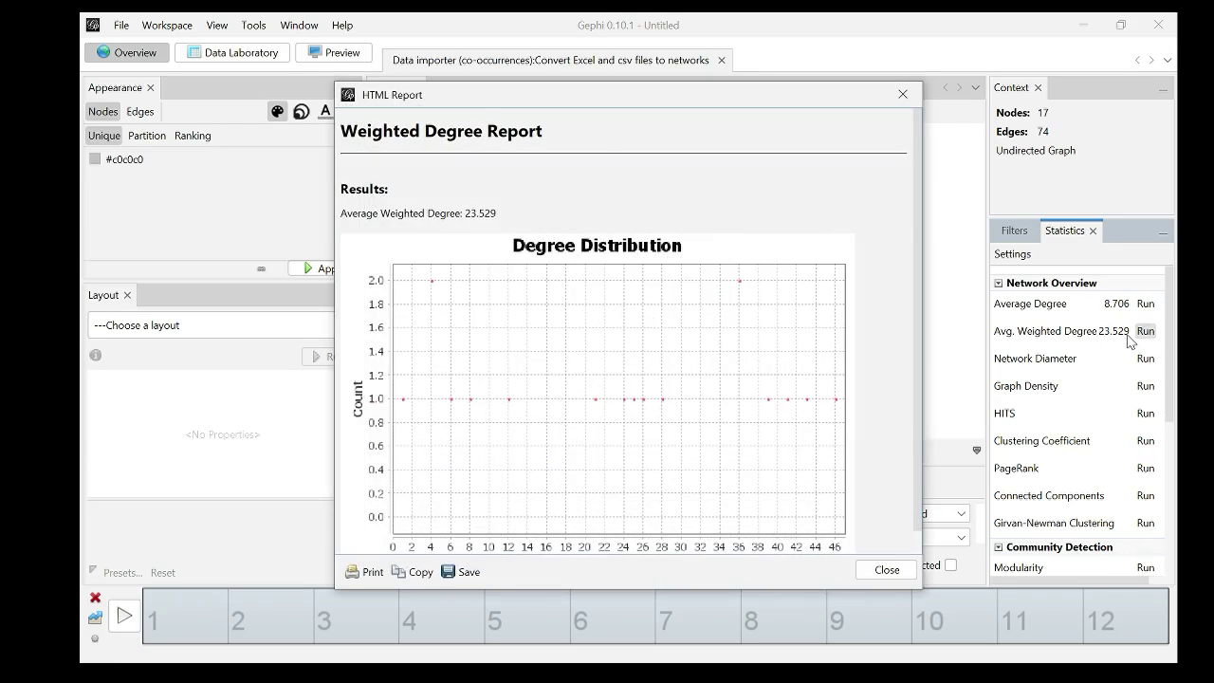
pyautogui.click(903, 94)
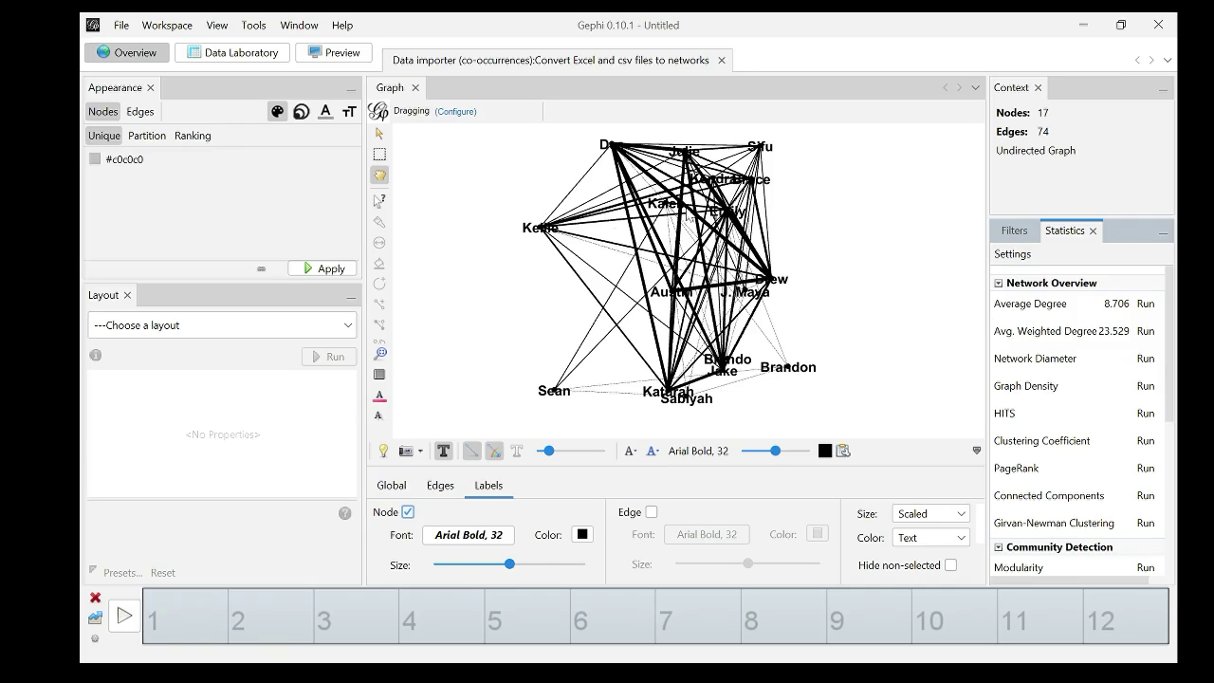
# Compute the undirected network diameter (3) and modularity (0.082).
pyautogui.click(1144, 358)
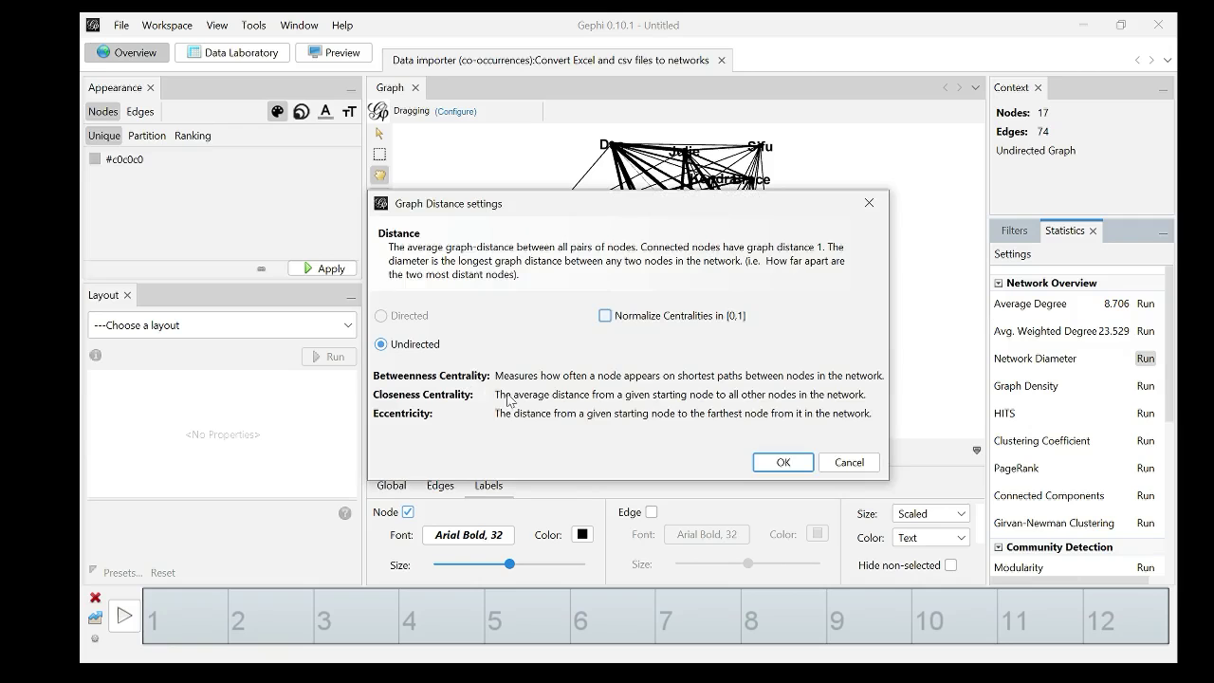
pyautogui.click(779, 464)
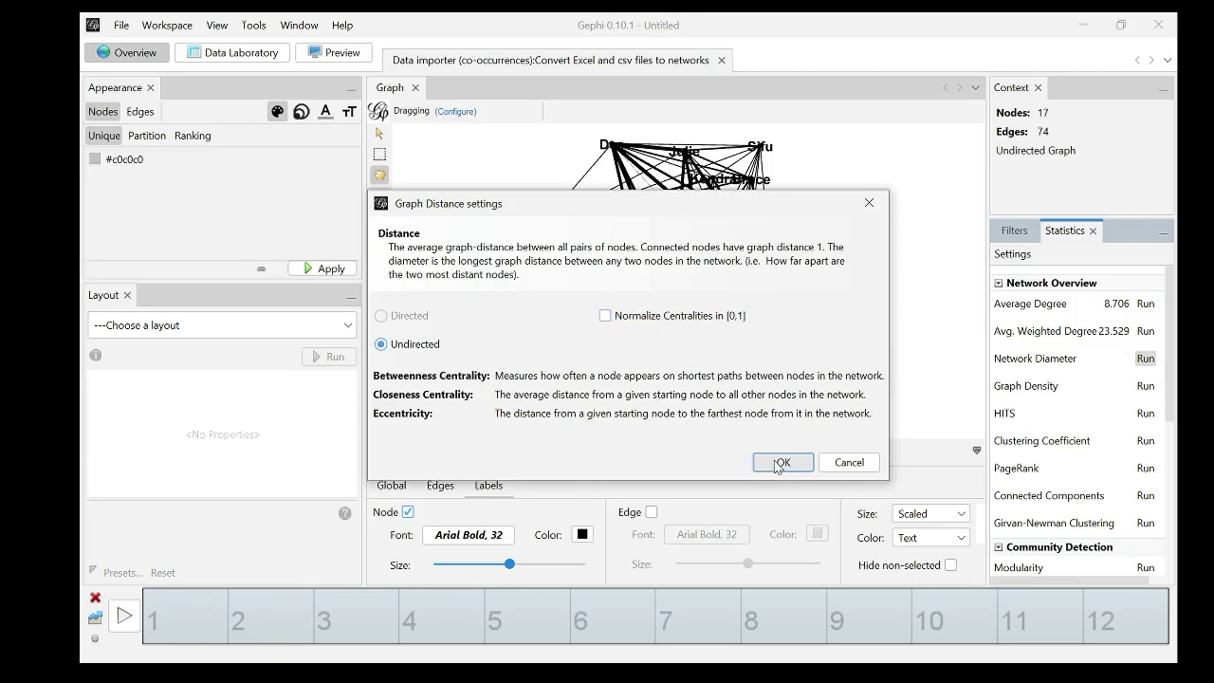
pyautogui.click(903, 94)
pyautogui.scroll(-3, 1081, 426)
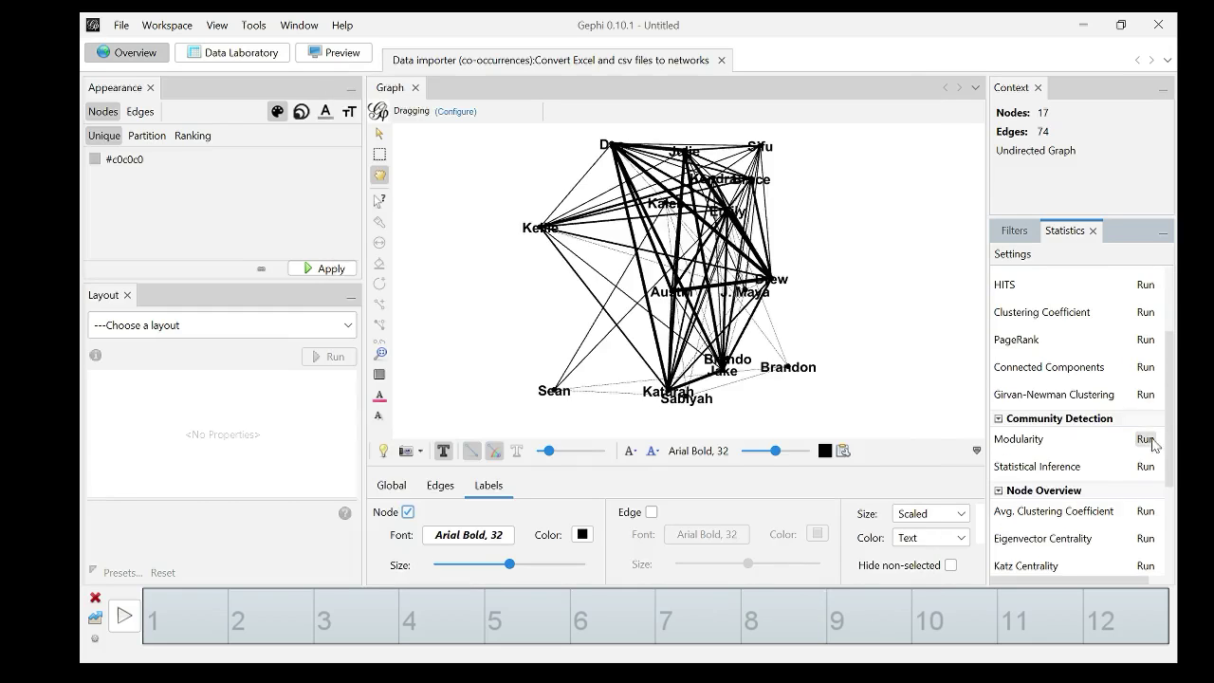
pyautogui.click(1144, 439)
pyautogui.click(734, 468)
pyautogui.scroll(-3, 1107, 482)
pyautogui.scroll(6, 1107, 491)
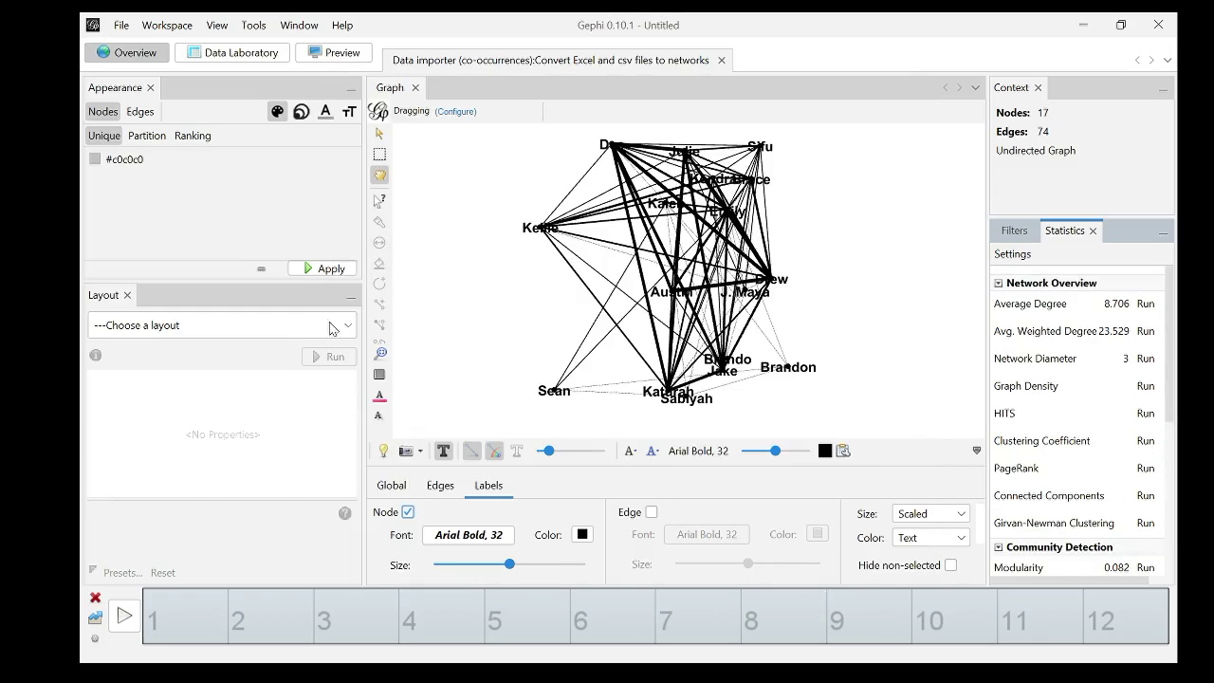
pyautogui.click(252, 53)
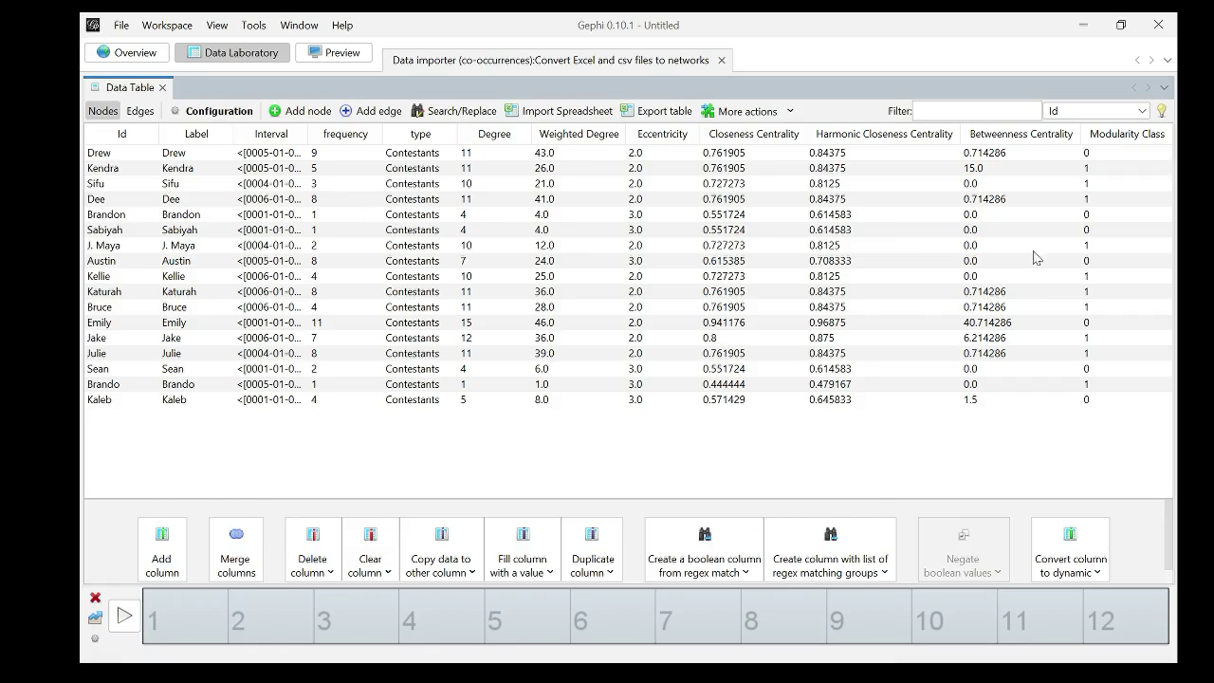
# Return from the Data Laboratory table to the Overview graph.
pyautogui.click(132, 54)
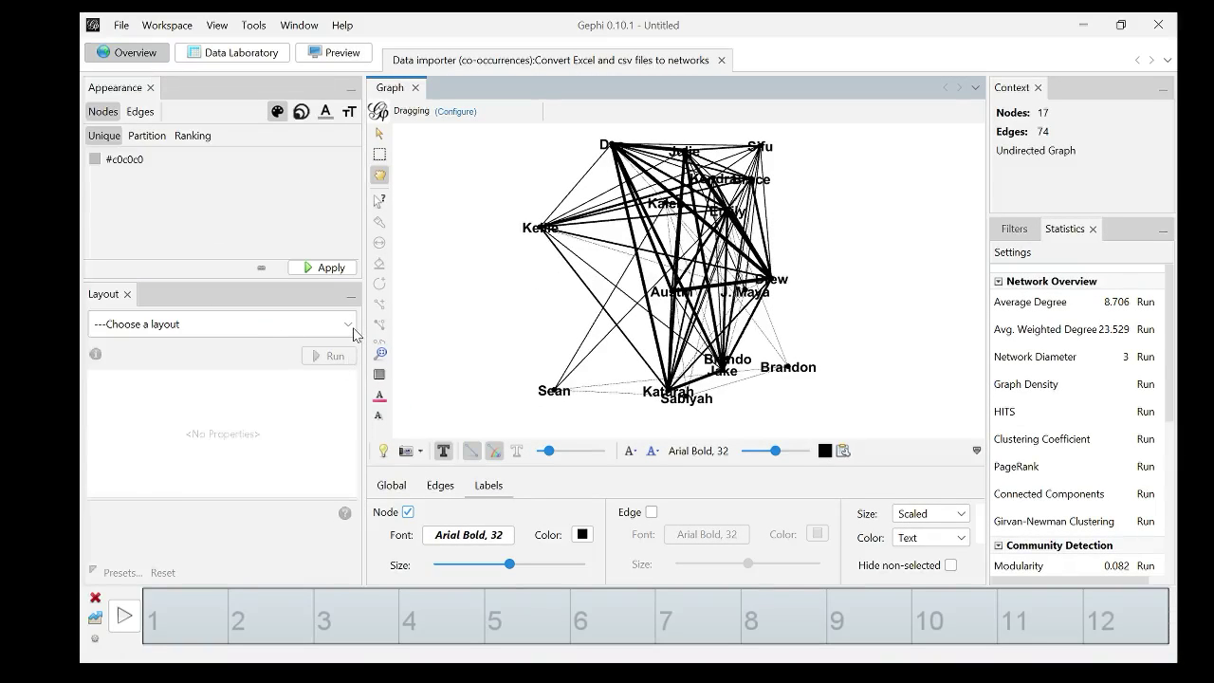
# Rearrange the network by running the Yifan Hu layout.
pyautogui.click(348, 324)
pyautogui.click(263, 517)
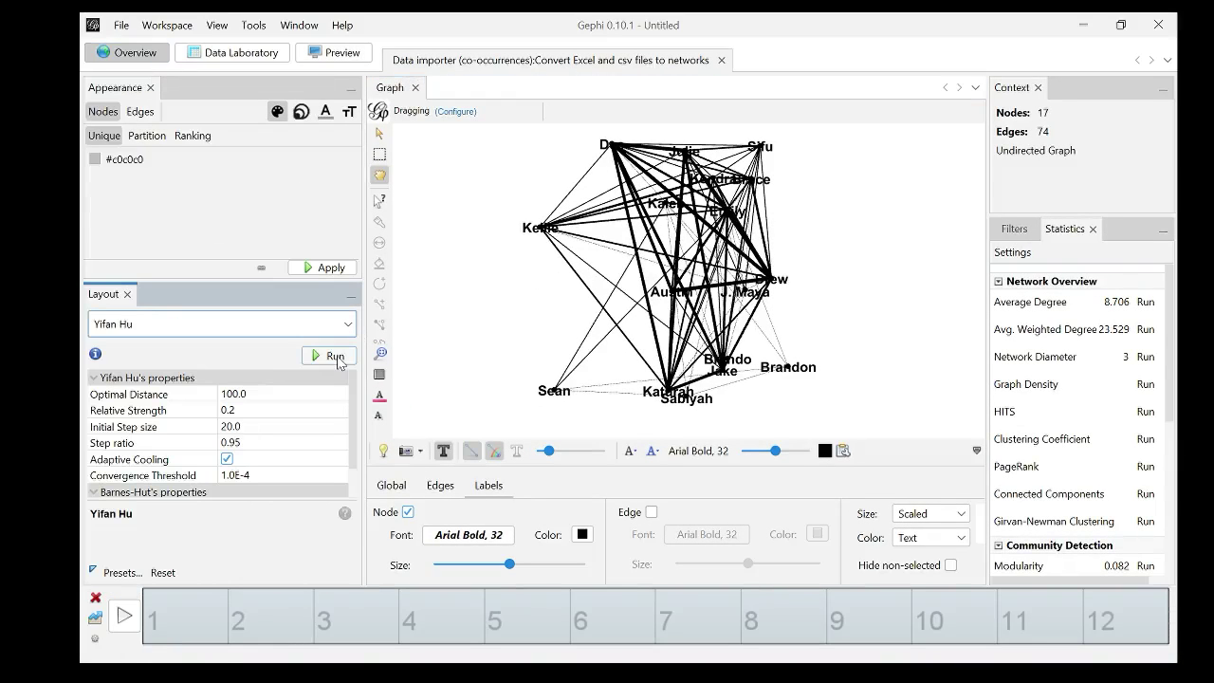
pyautogui.click(337, 358)
# Toggle node labels off and back on, then show labels only for selected nodes.
pyautogui.scroll(3, 672, 288)
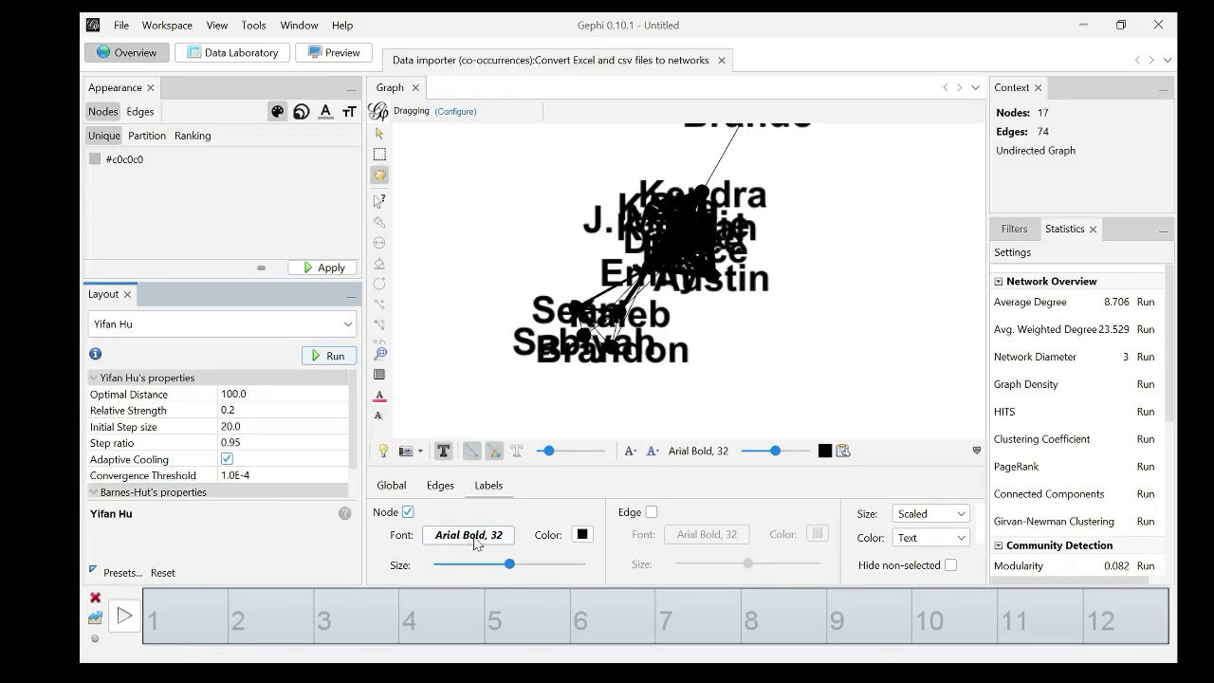
pyautogui.click(408, 512)
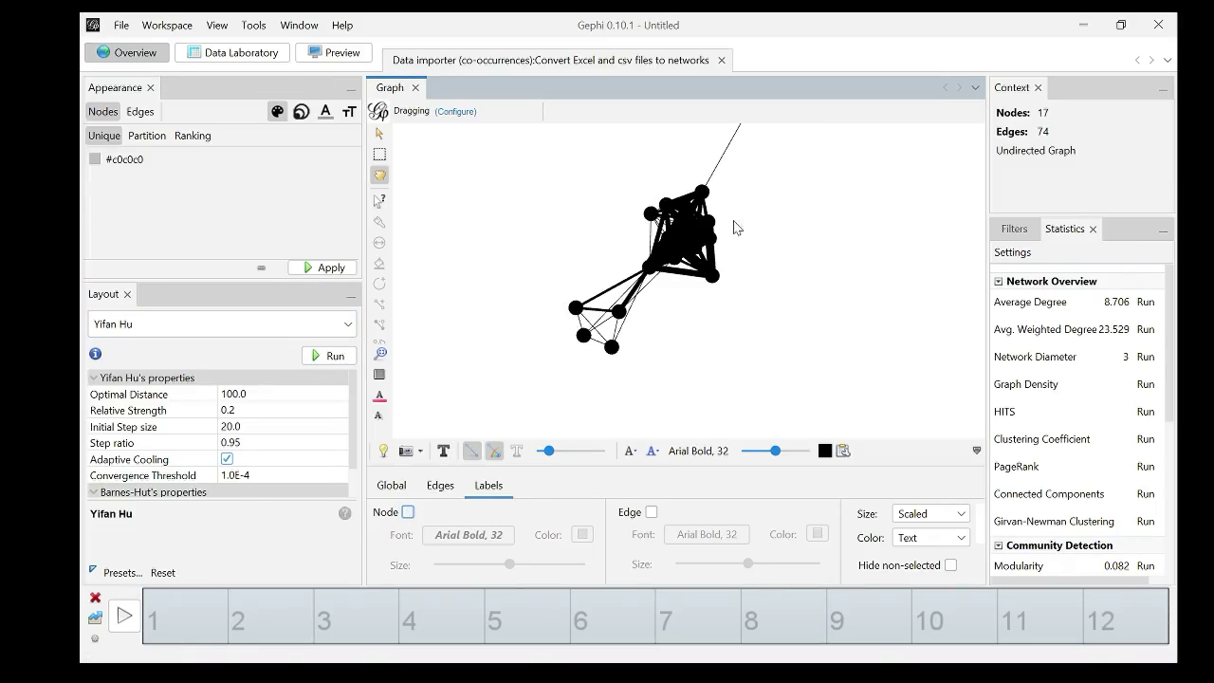
pyautogui.scroll(-2, 692, 200)
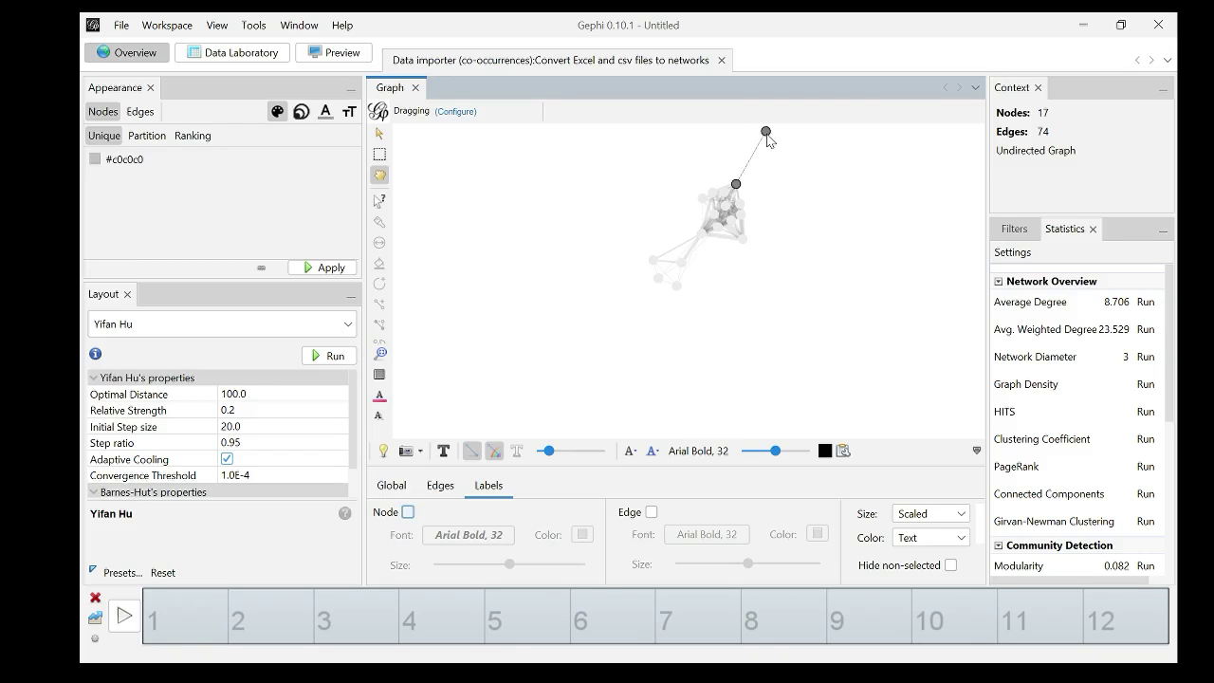
pyautogui.click(408, 511)
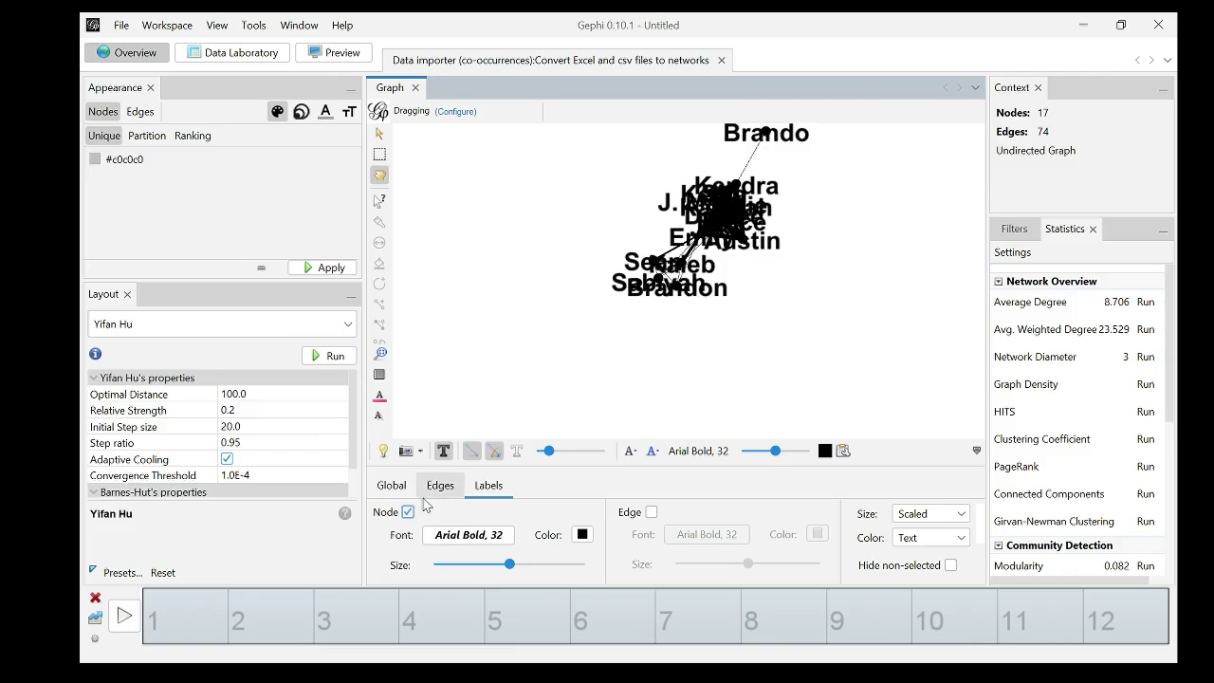
pyautogui.click(950, 566)
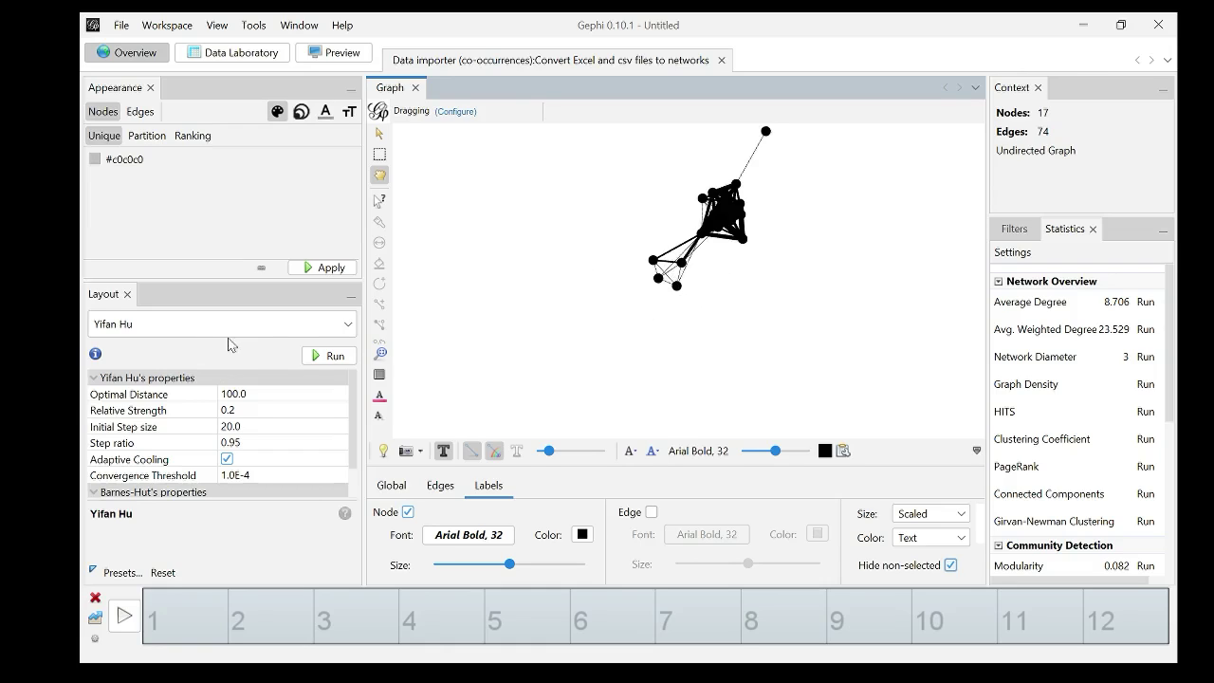
# Colour nodes by Modularity Class partition: class 1 (58.82%) pink, class 0 (41.18%) green.
pyautogui.click(149, 139)
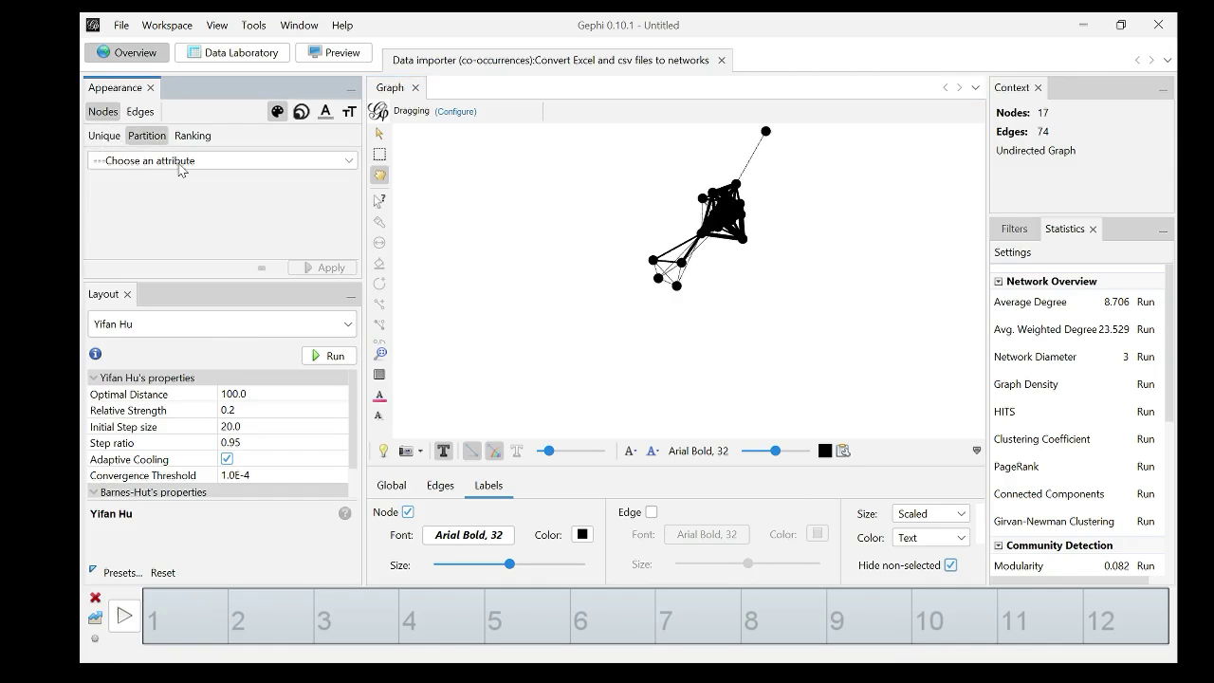
pyautogui.click(180, 162)
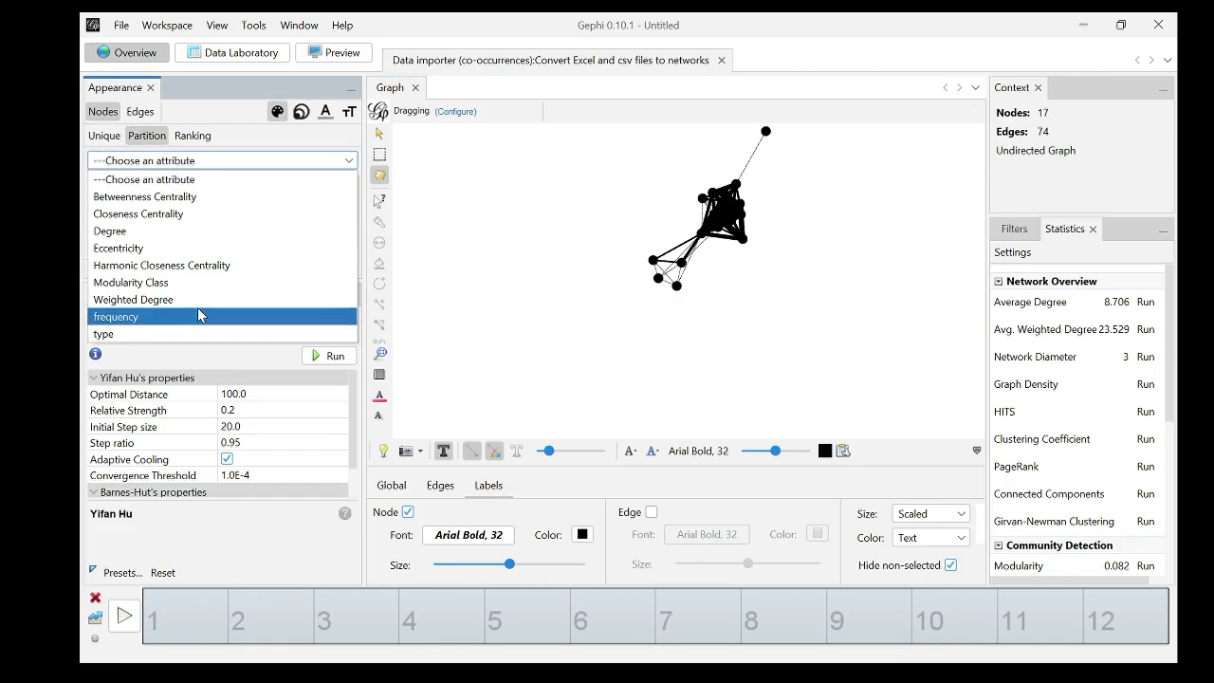
pyautogui.click(275, 283)
pyautogui.click(323, 269)
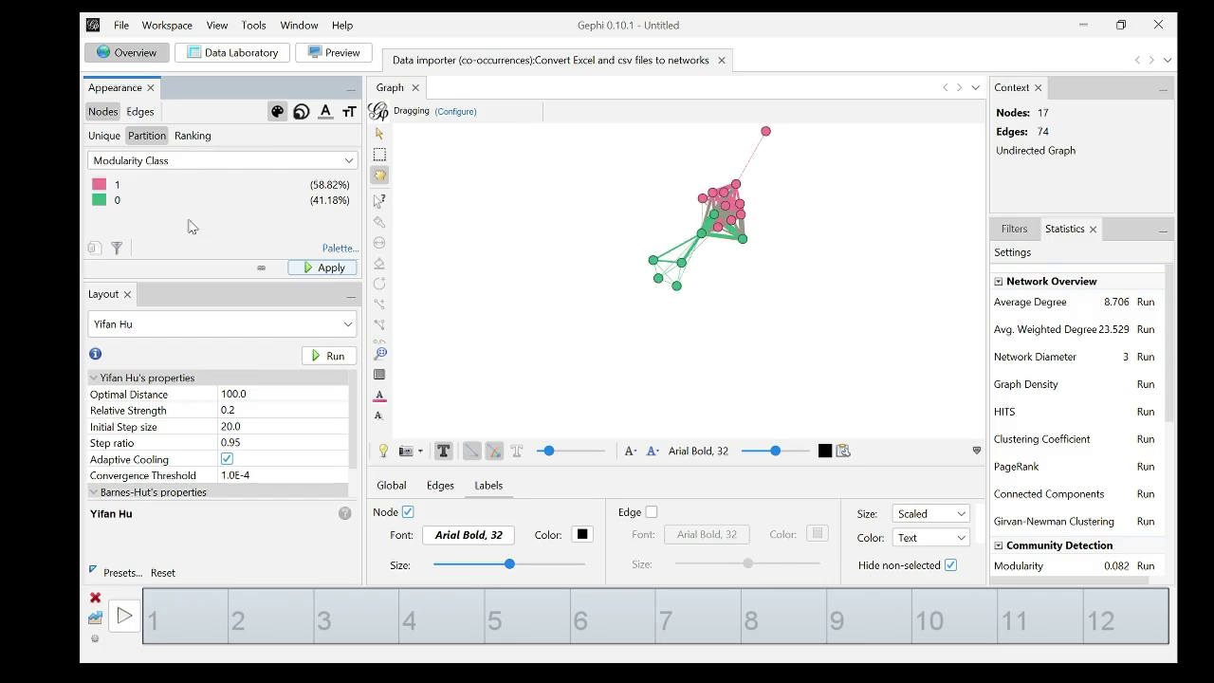
# Rank node sizes by Betweenness Centrality from min 10 to max 40, then show the Data Laboratory table.
pyautogui.click(300, 112)
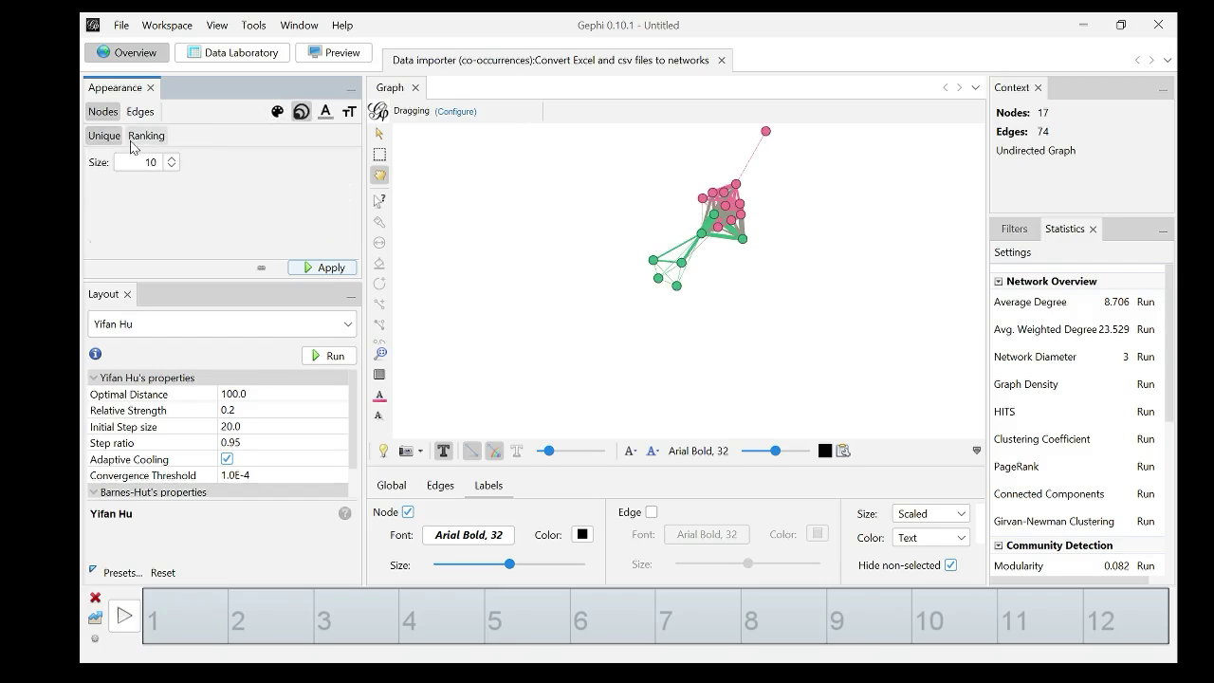
pyautogui.click(145, 137)
pyautogui.click(159, 163)
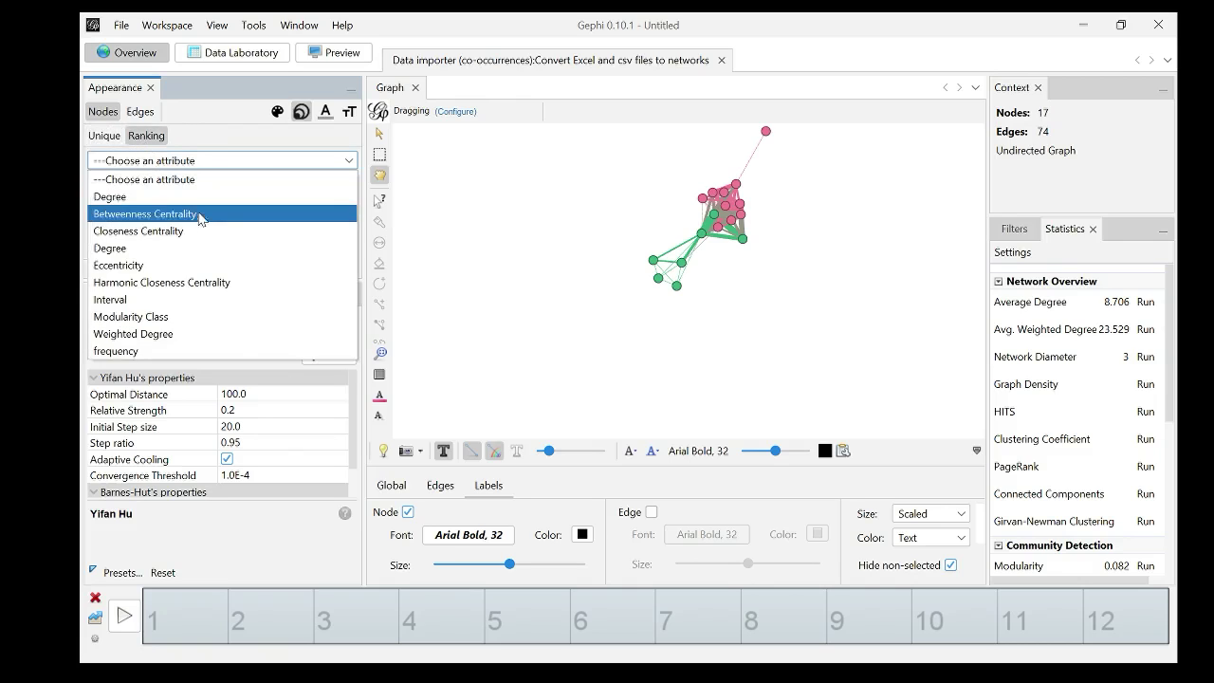
pyautogui.click(201, 218)
pyautogui.doubleClick(279, 188)
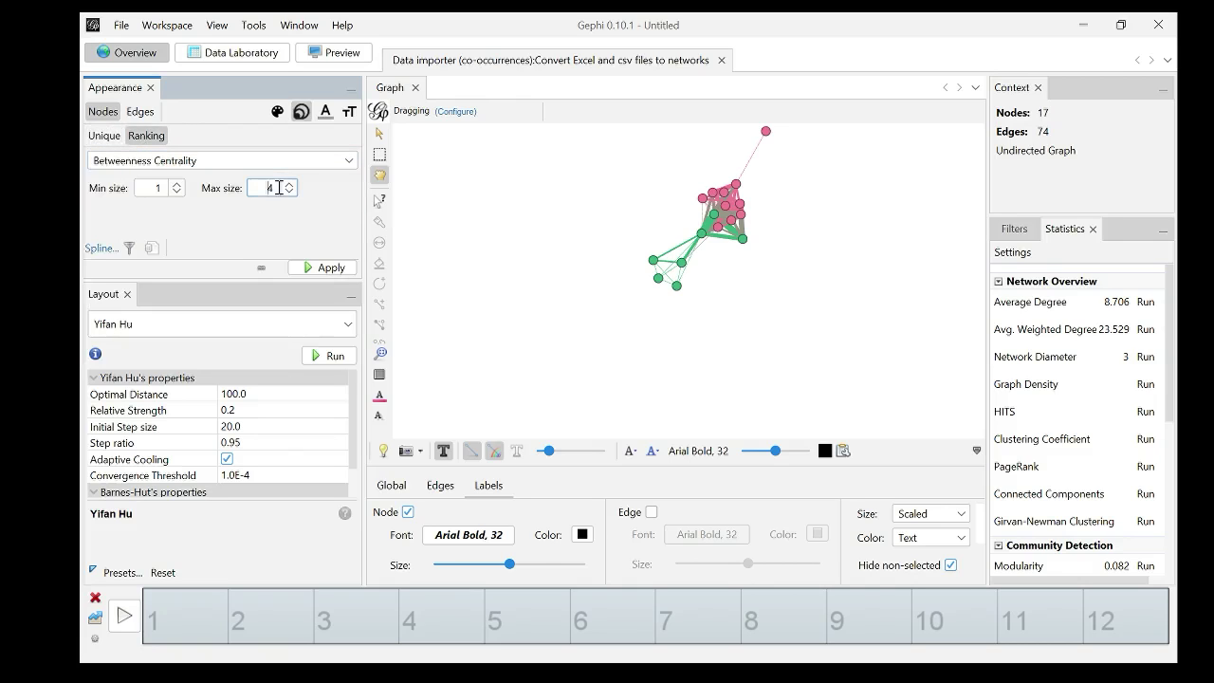
pyautogui.write('0')
pyautogui.click(165, 189)
pyautogui.write('0')
pyautogui.click(325, 268)
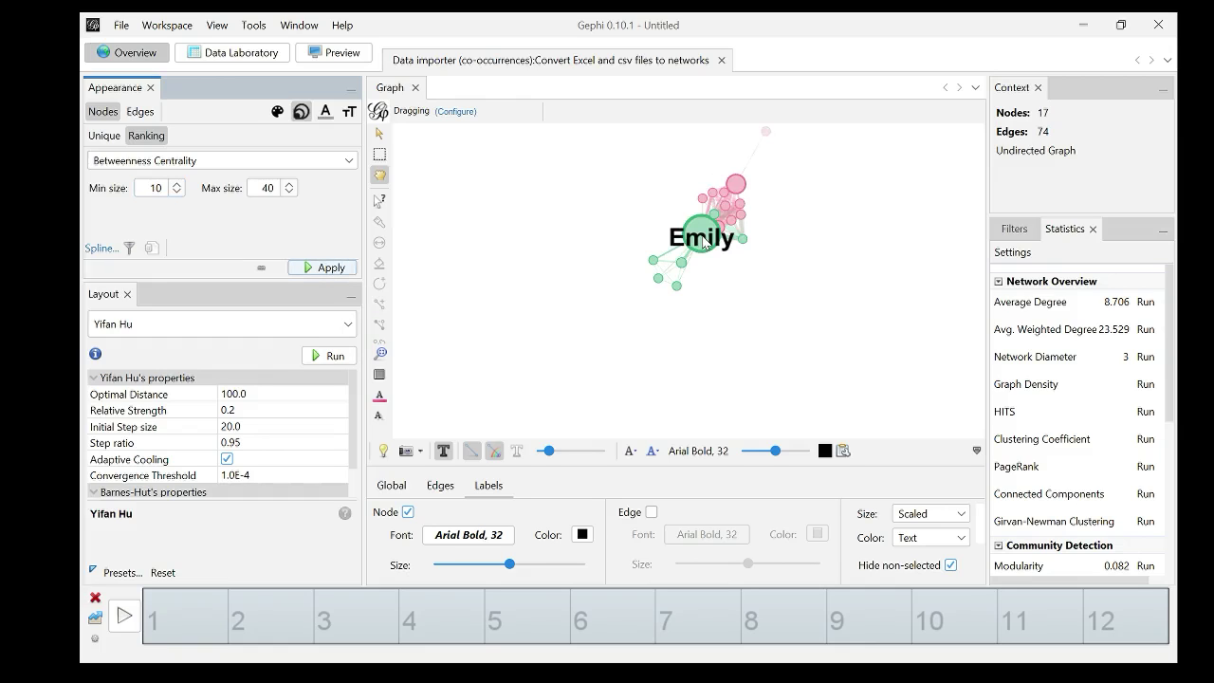
pyautogui.click(232, 52)
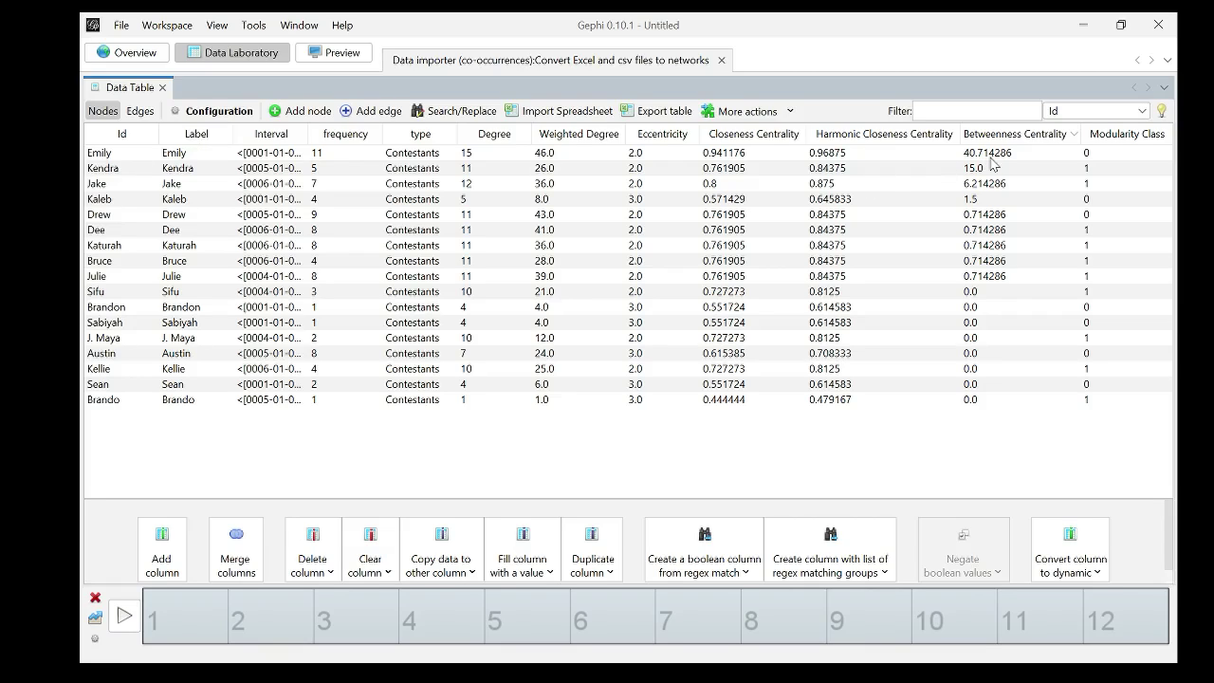
# Glance at the graph, then inspect node rows with betweenness 6.214286, 1.5 and 0.714286.
pyautogui.click(128, 52)
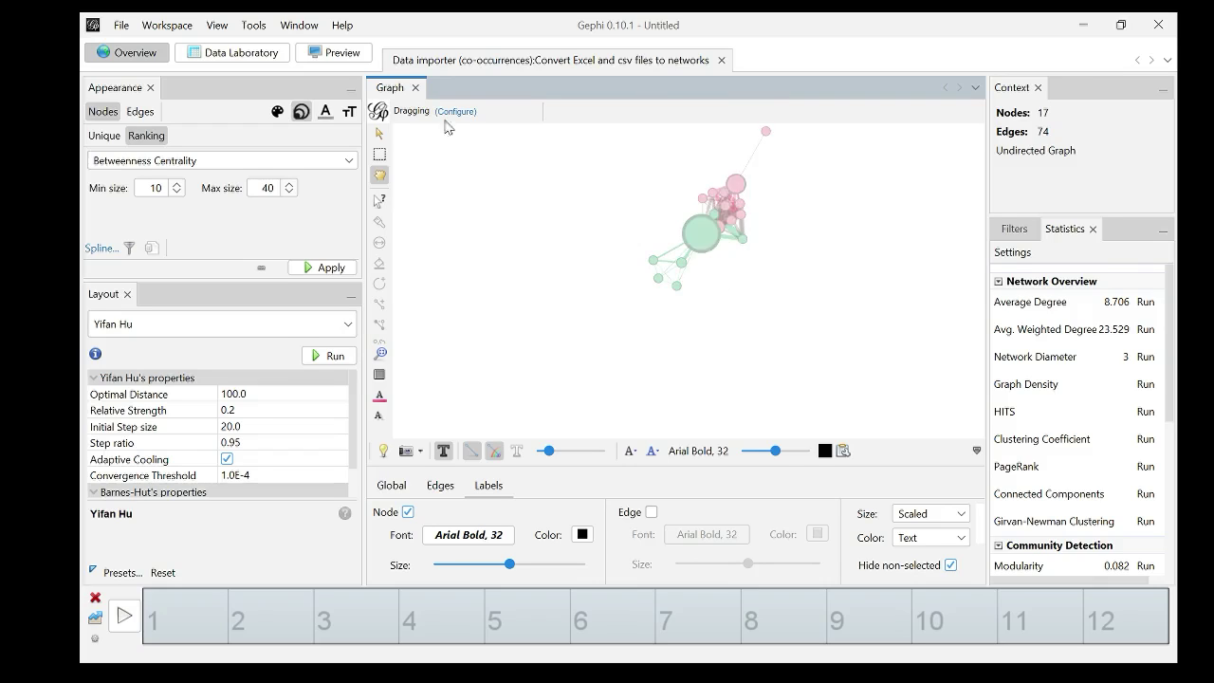
pyautogui.click(238, 53)
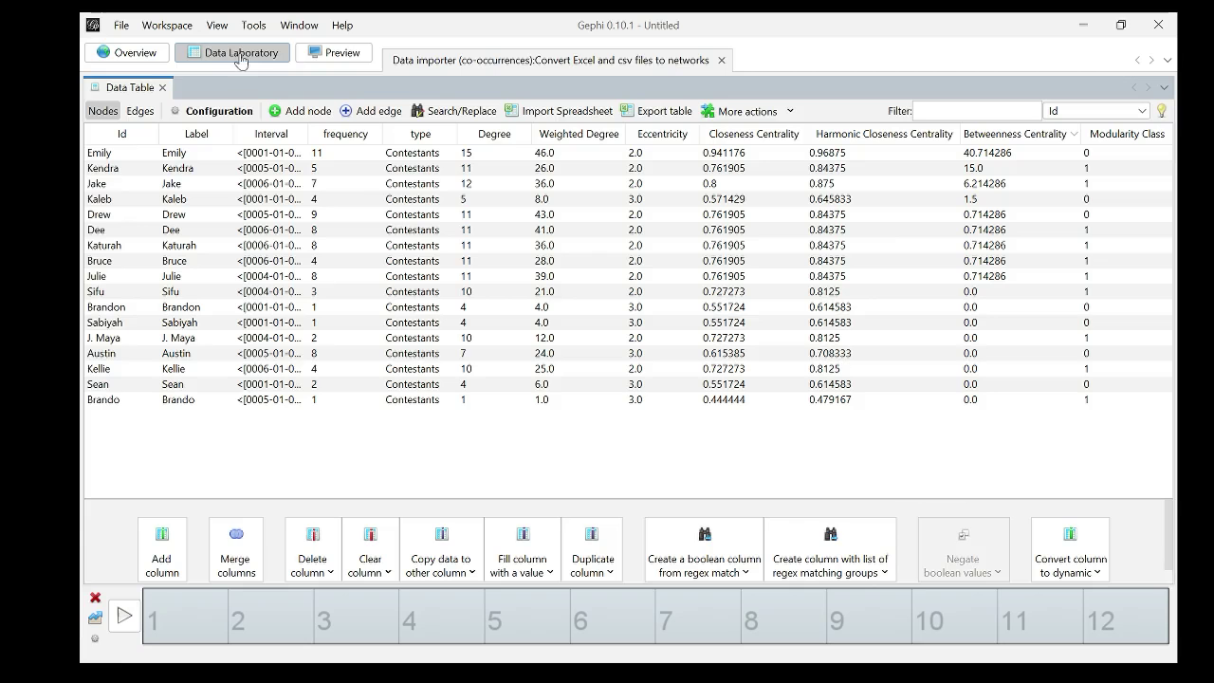
pyautogui.click(1011, 172)
pyautogui.click(1011, 185)
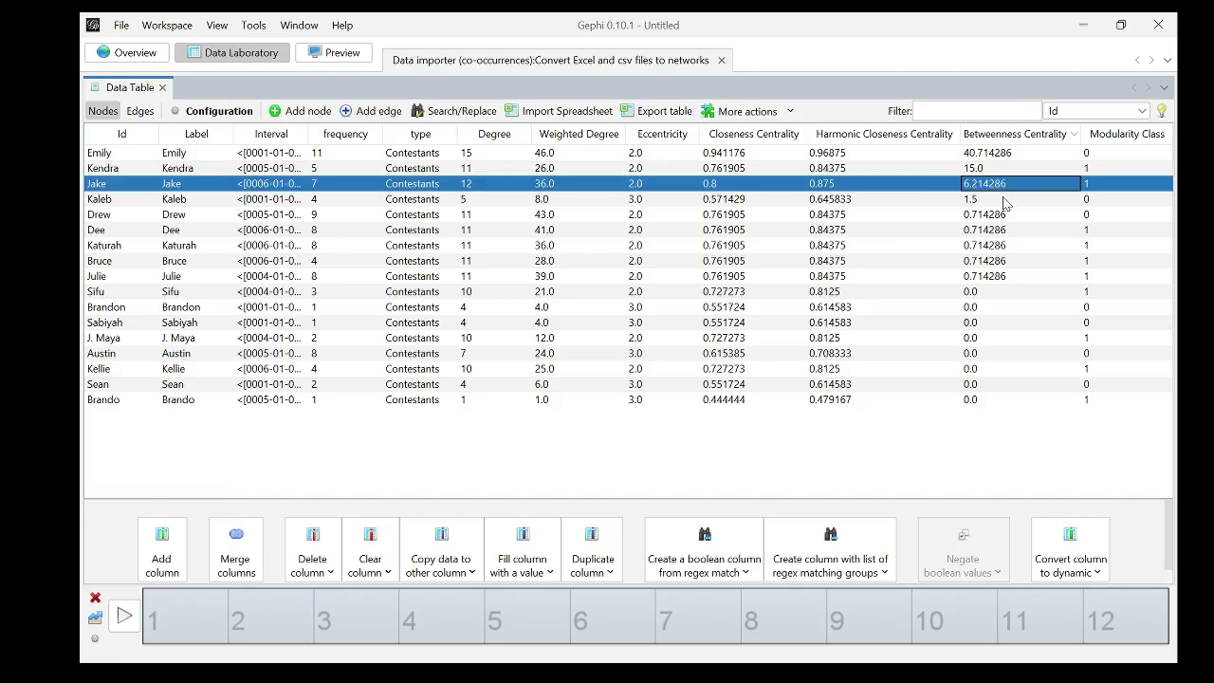
pyautogui.click(1005, 201)
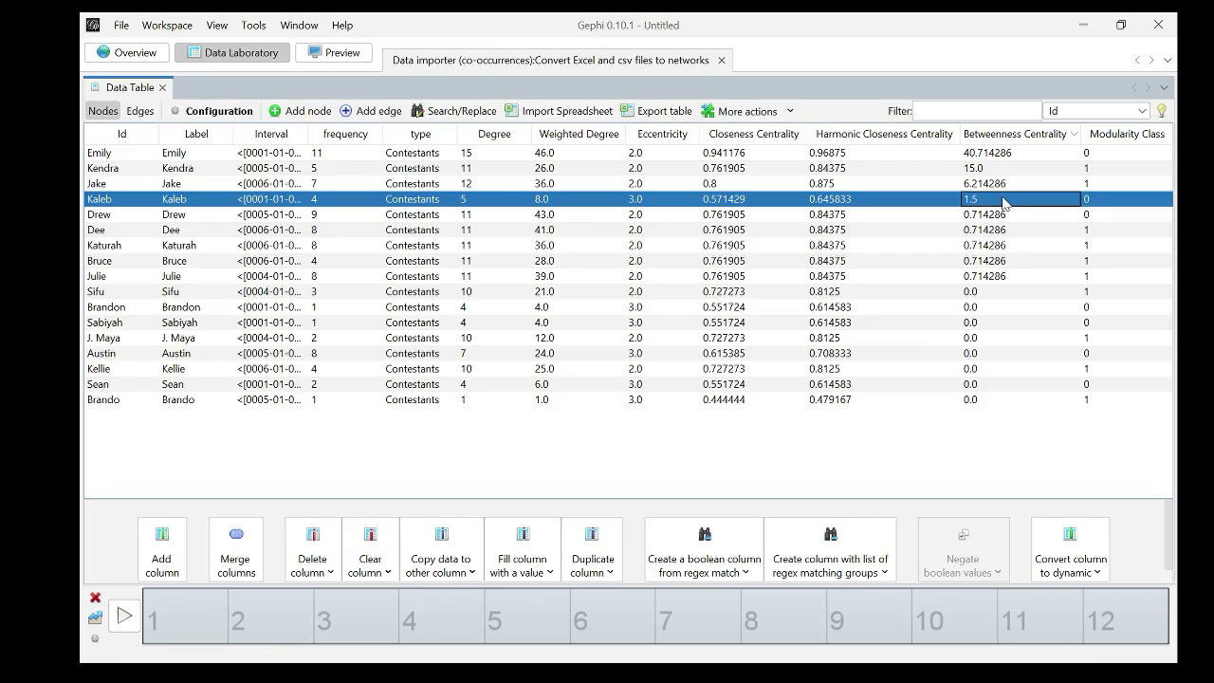
pyautogui.click(997, 217)
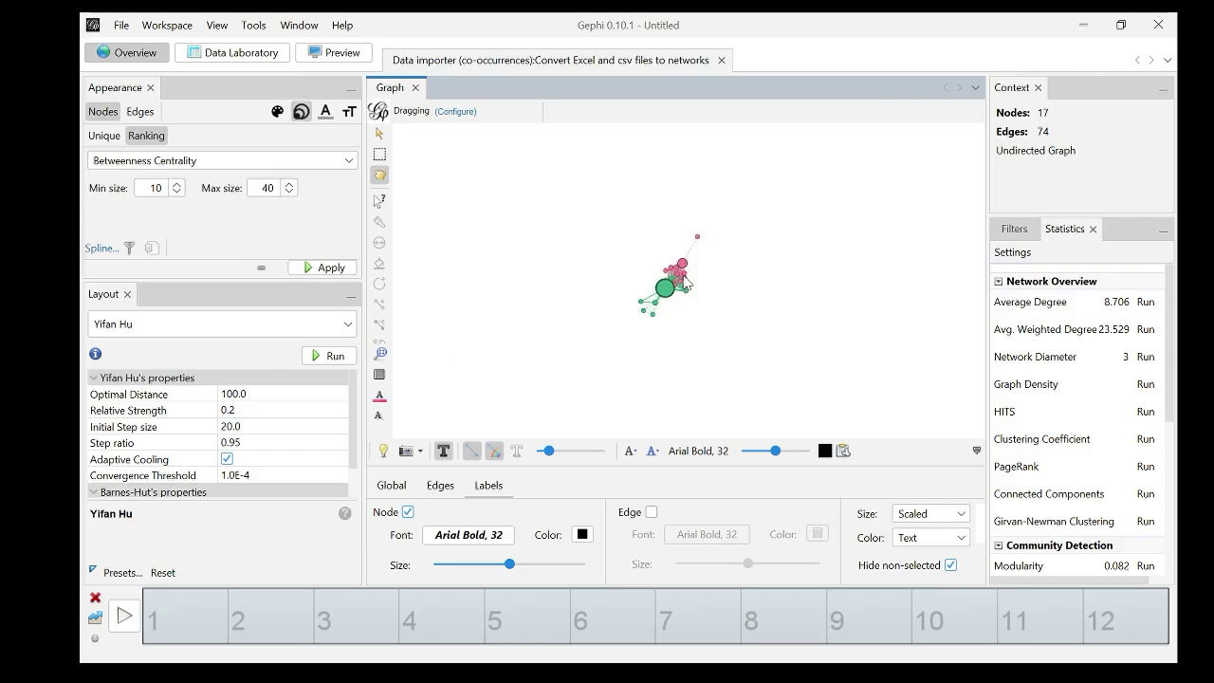
pyautogui.scroll(5, 707, 281)
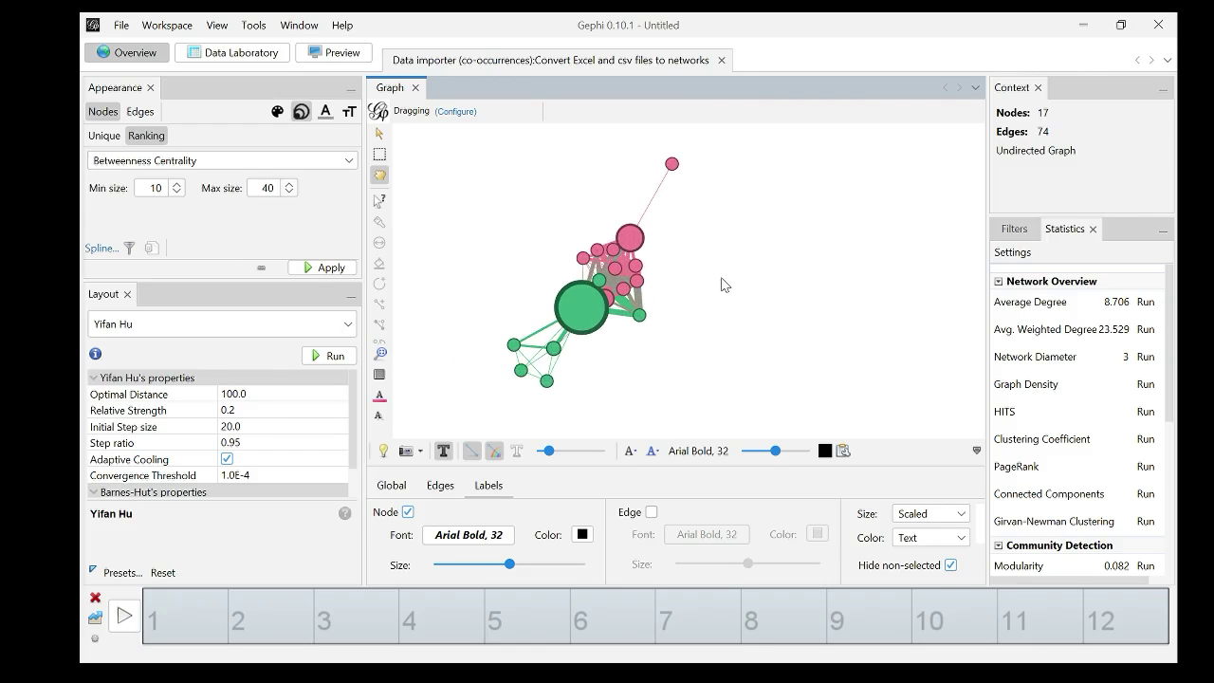
# Set the node label font to Arial Regular, size 26.
pyautogui.click(489, 541)
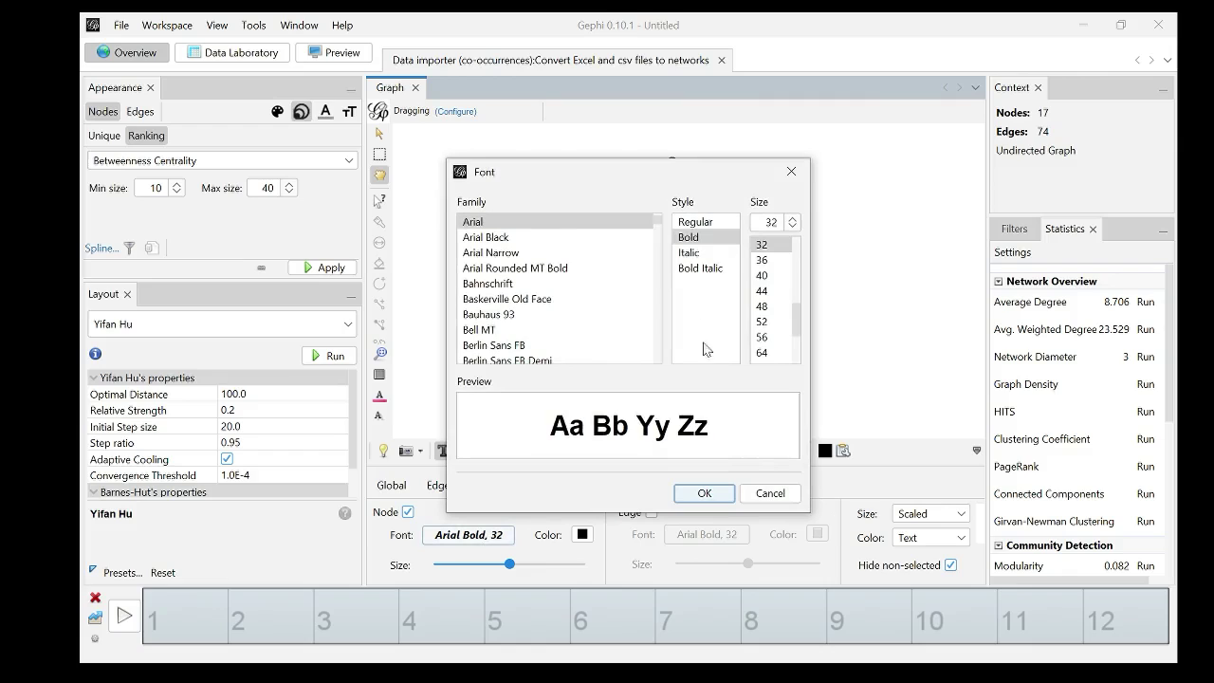
pyautogui.click(707, 221)
pyautogui.moveTo(794, 311); pyautogui.dragTo(792, 302)
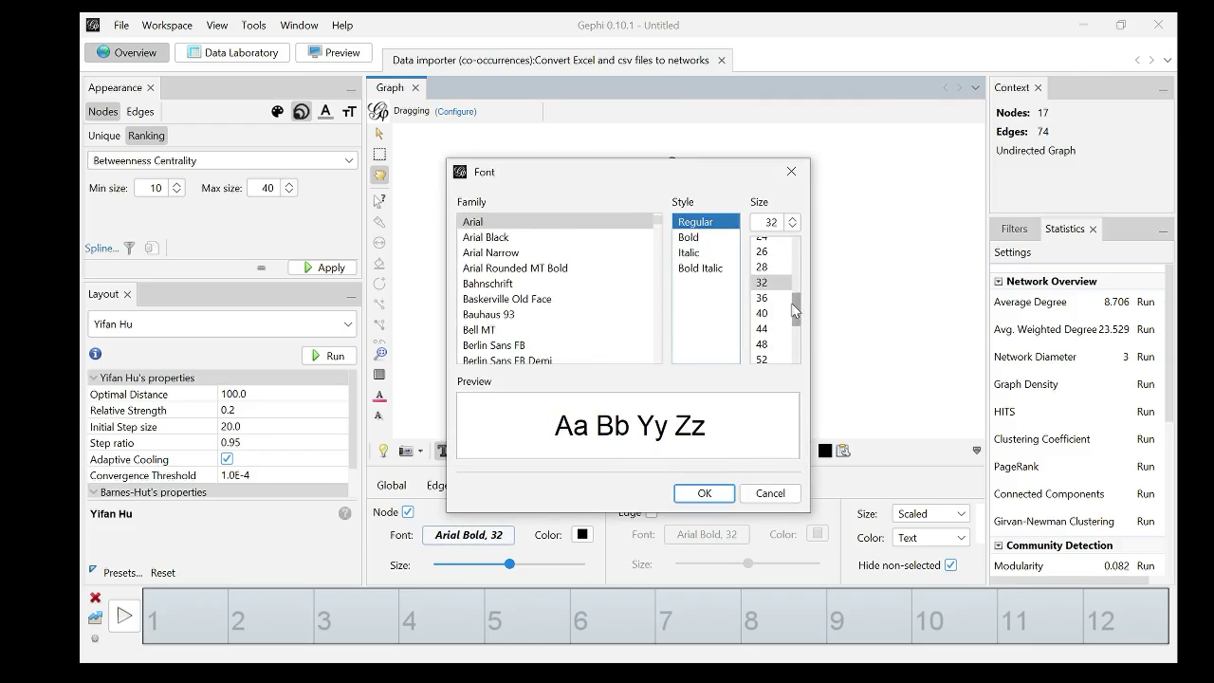
pyautogui.click(768, 252)
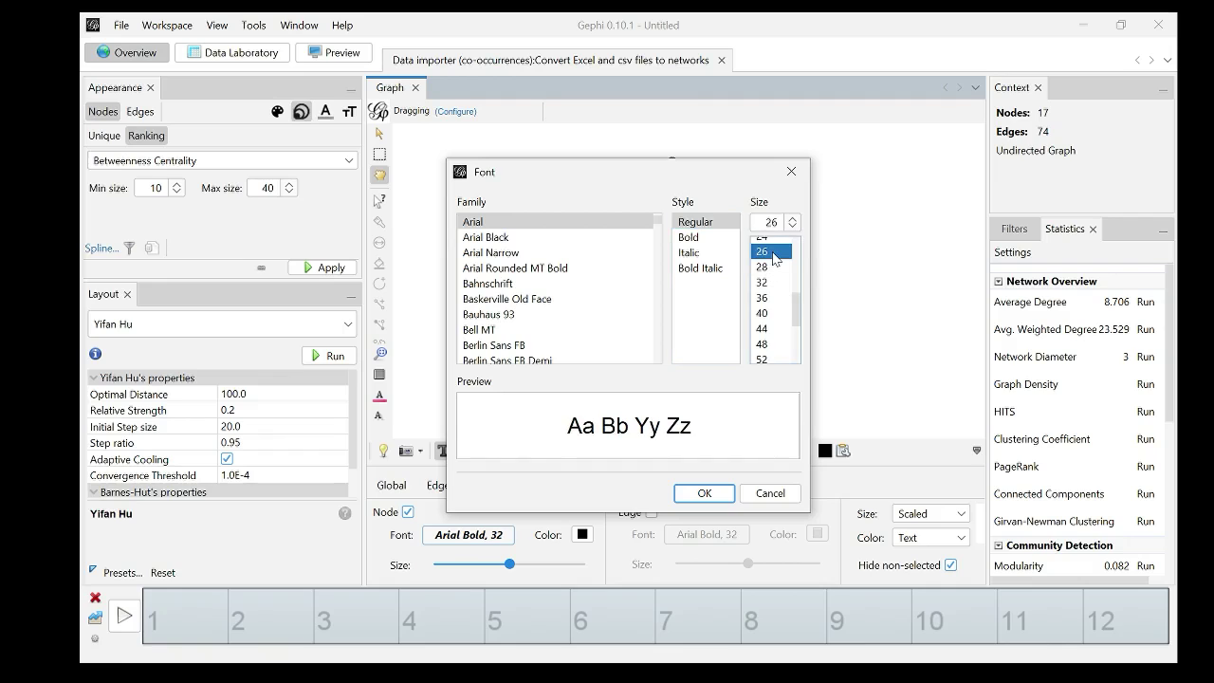
pyautogui.click(705, 493)
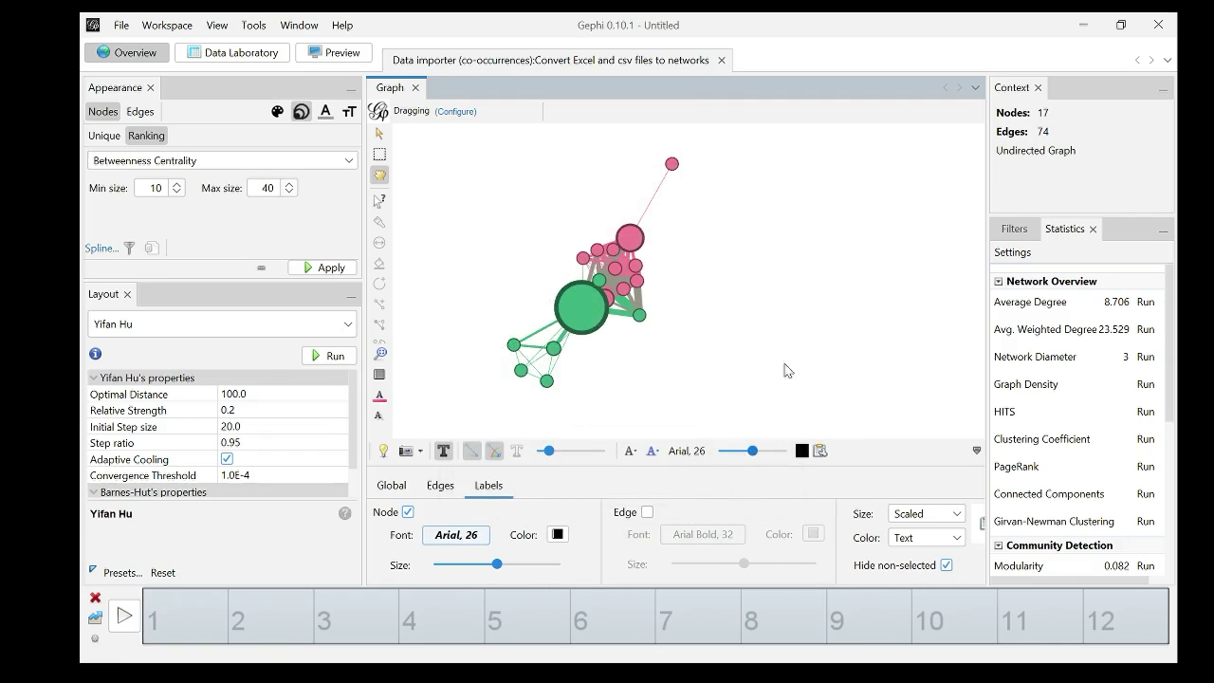
# Show labels for all nodes and shrink the label font to 14.
pyautogui.click(945, 566)
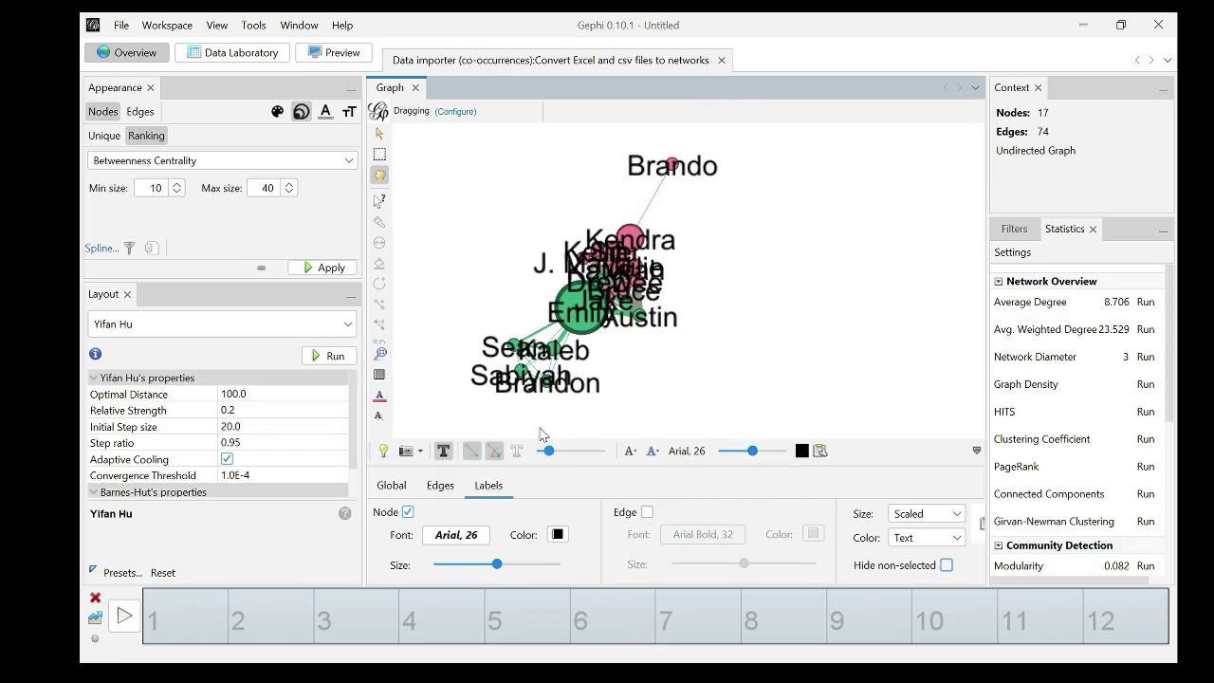
pyautogui.click(685, 451)
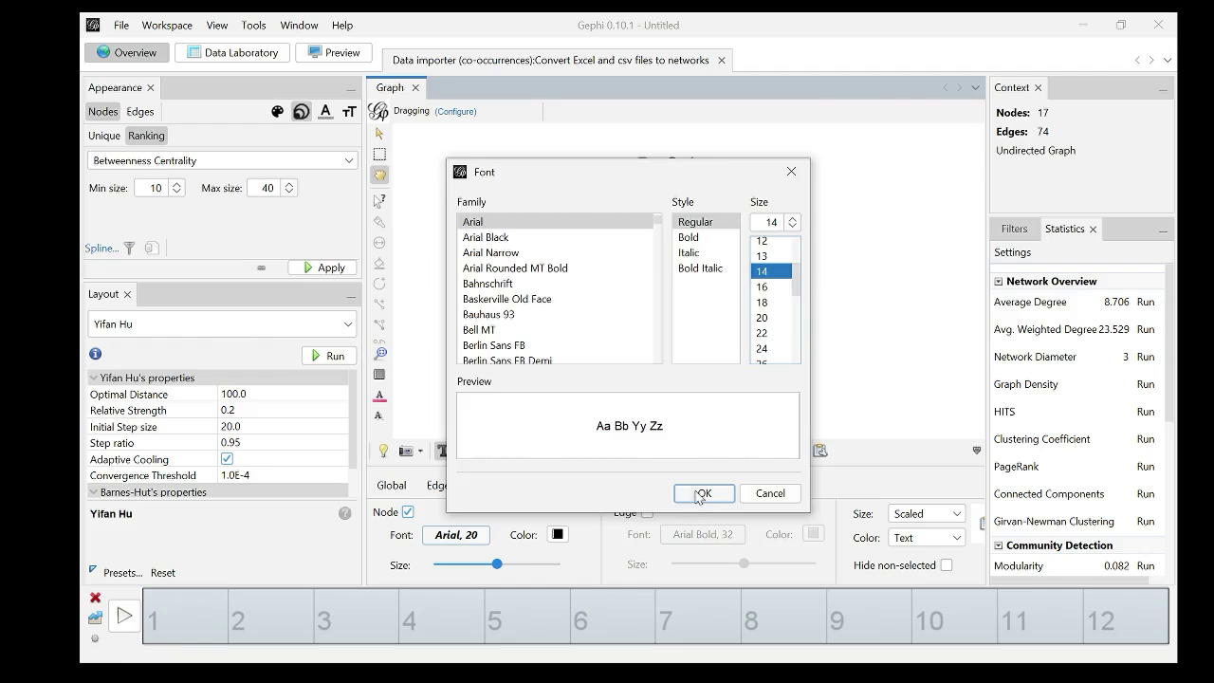
pyautogui.click(701, 493)
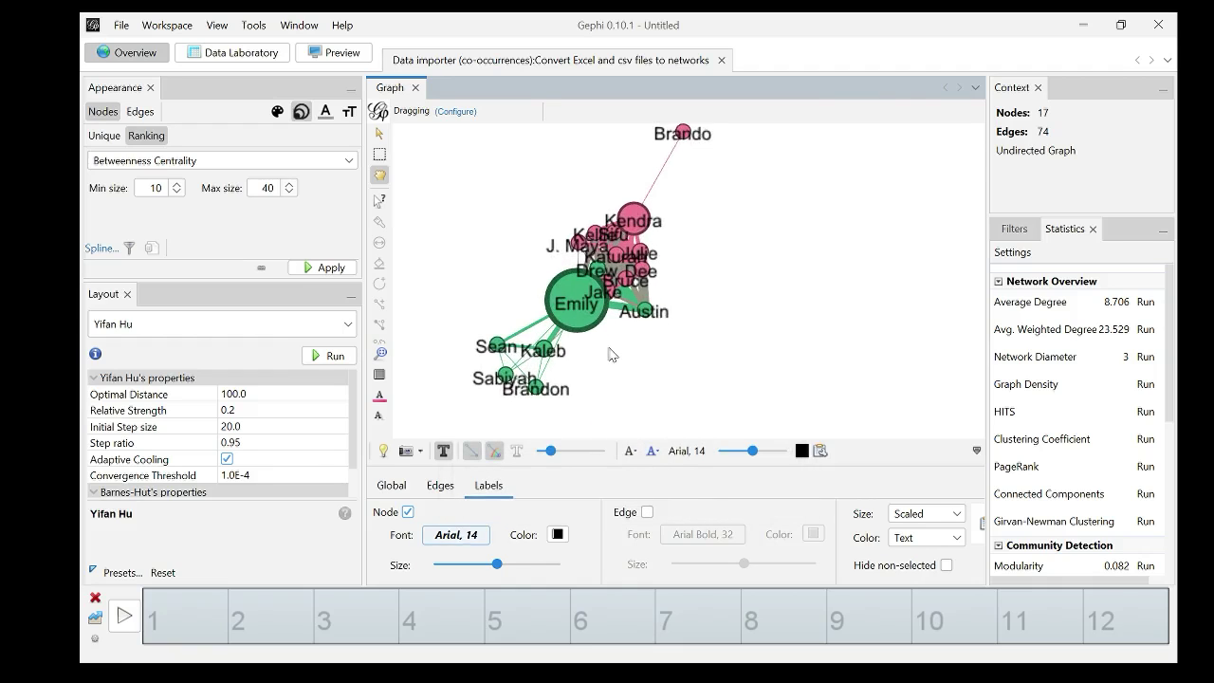
# Run the Label Adjust layout to spread overlapping contestant names apart.
pyautogui.click(348, 324)
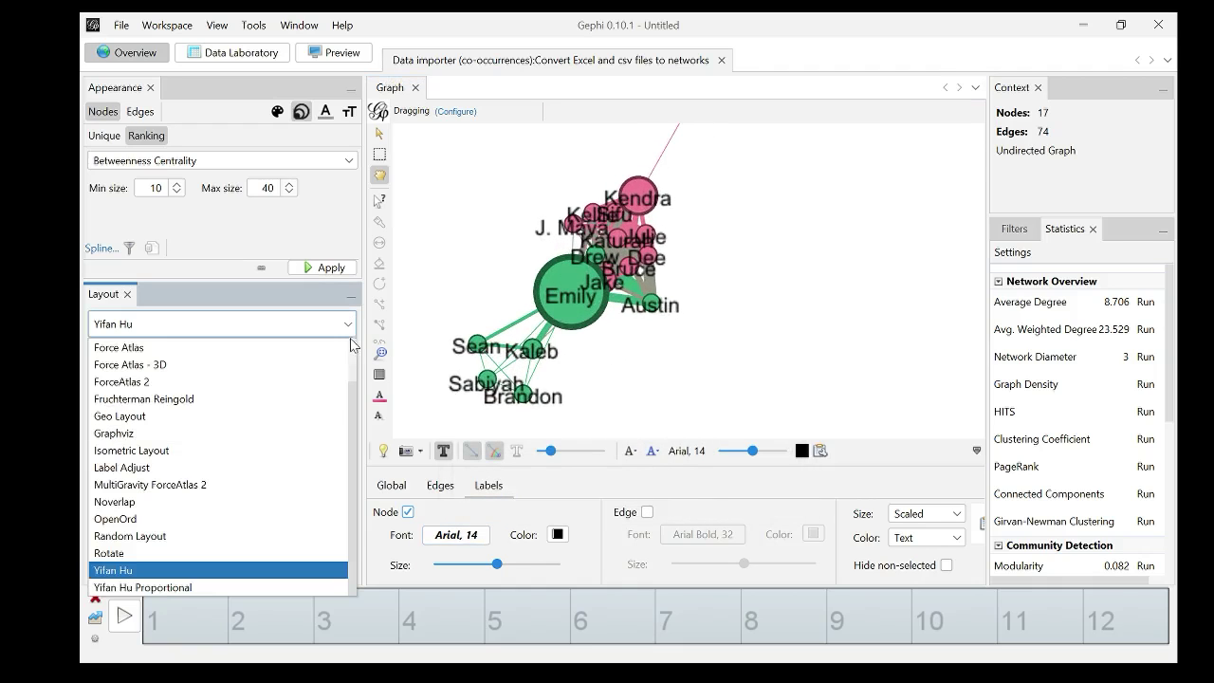
pyautogui.click(297, 468)
pyautogui.click(332, 357)
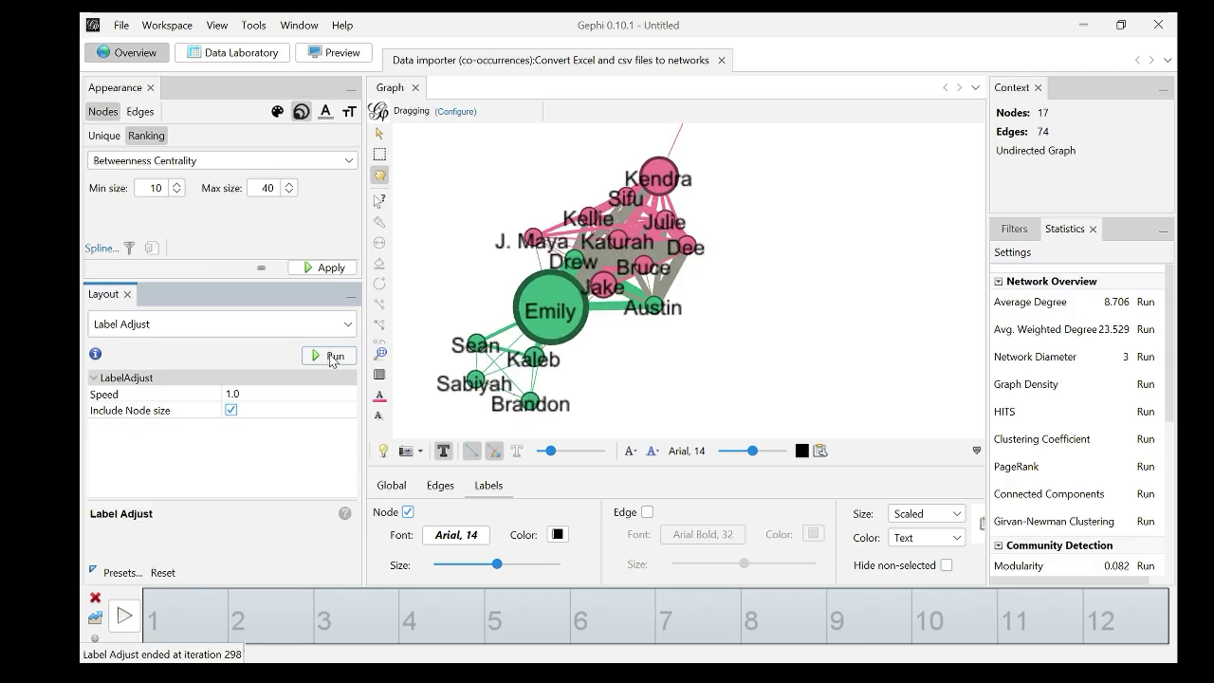
pyautogui.scroll(-5, 693, 320)
pyautogui.scroll(4, 783, 181)
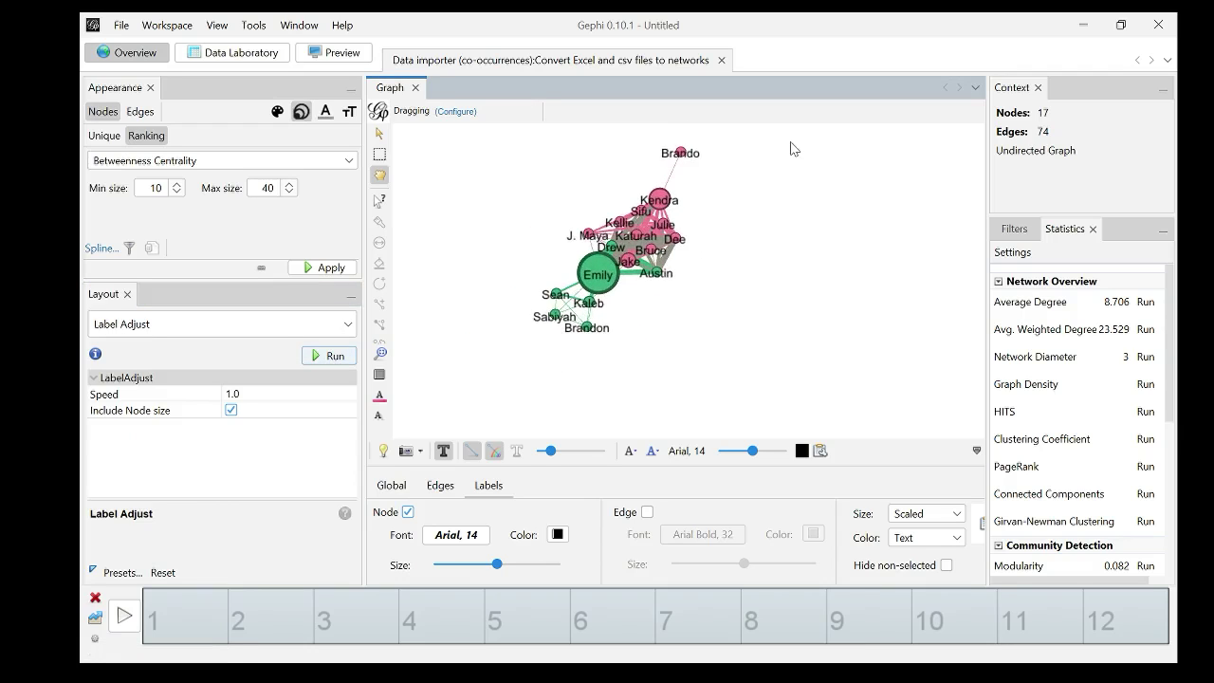
pyautogui.scroll(1, 564, 371)
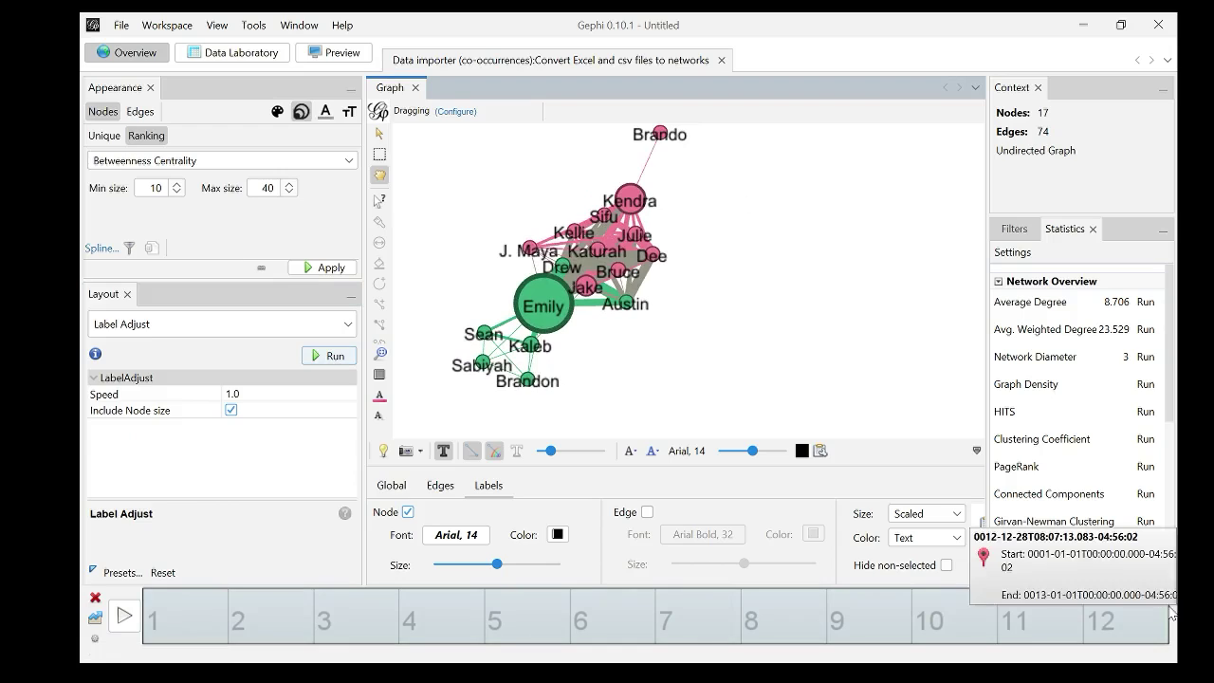
pyautogui.moveTo(1167, 605); pyautogui.dragTo(200, 590)
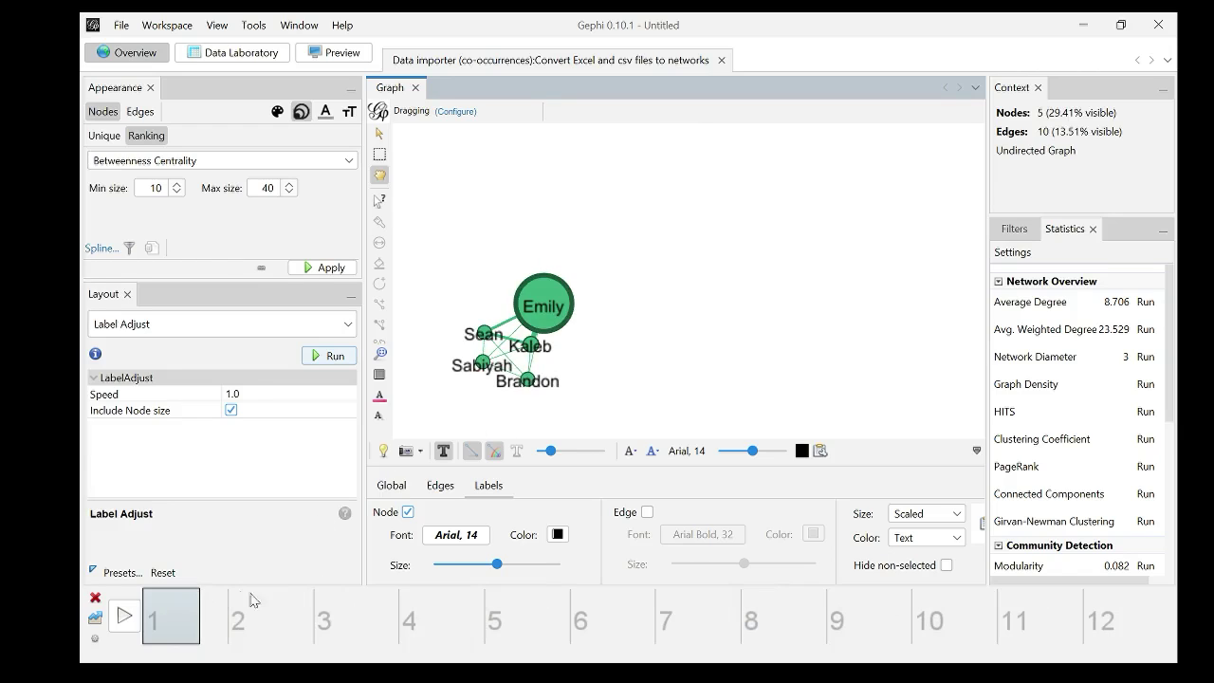
pyautogui.moveTo(199, 614); pyautogui.dragTo(418, 621)
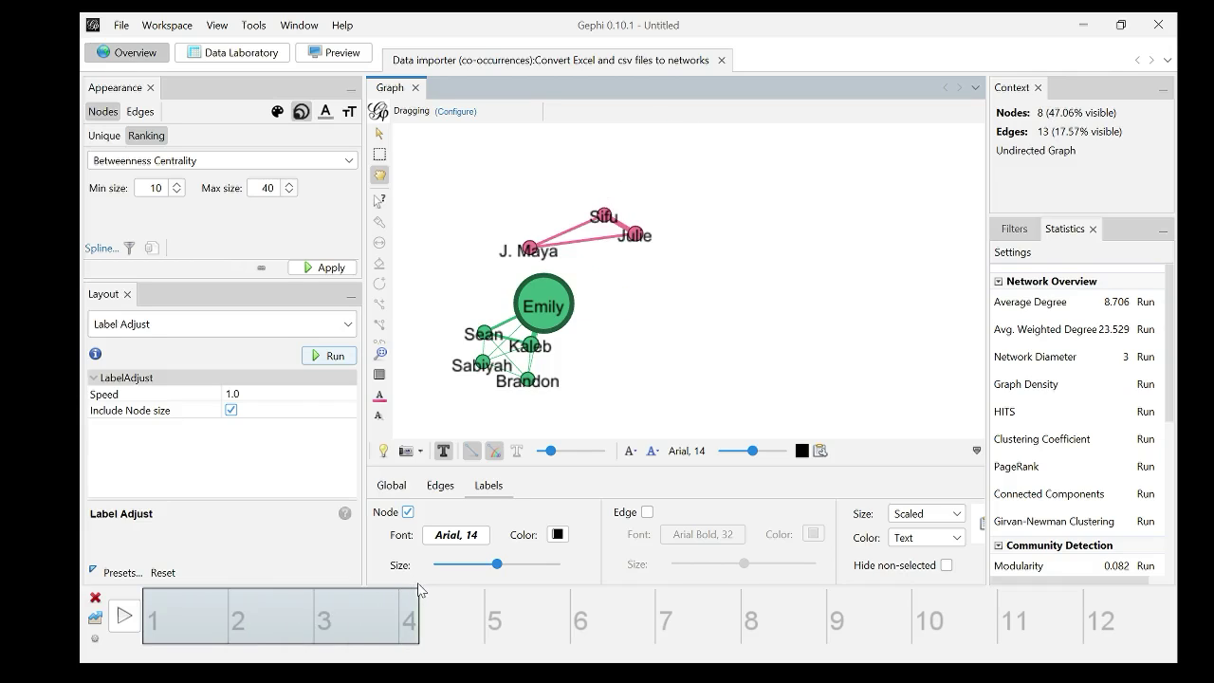
pyautogui.moveTo(414, 611)
pyautogui.mouseDown()
pyautogui.moveTo(766, 641)
pyautogui.moveTo(1166, 626)
pyautogui.mouseUp()
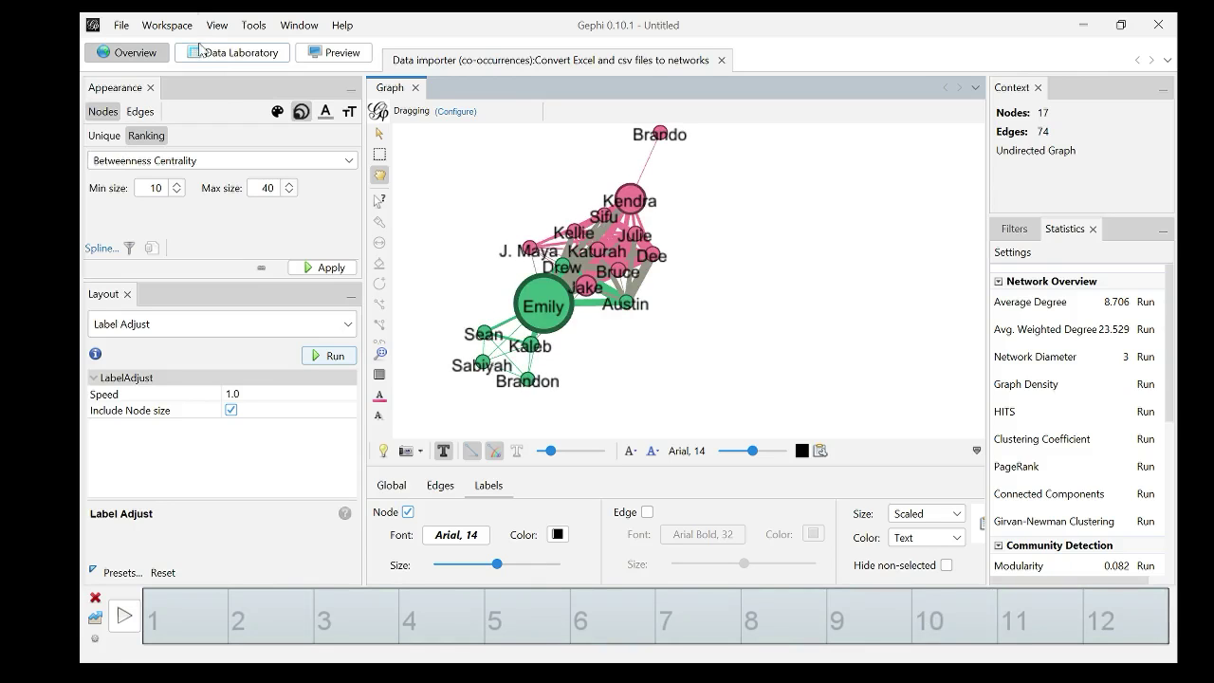
pyautogui.click(227, 55)
pyautogui.click(986, 152)
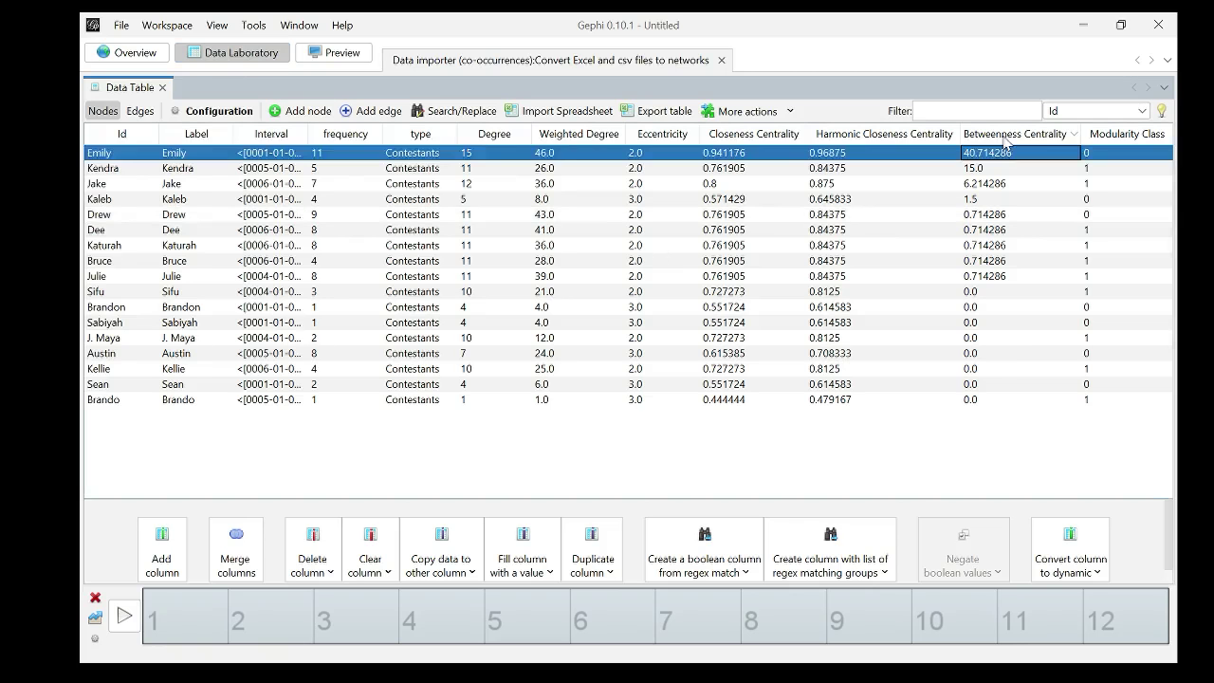
pyautogui.click(1005, 139)
pyautogui.click(1005, 140)
pyautogui.click(571, 140)
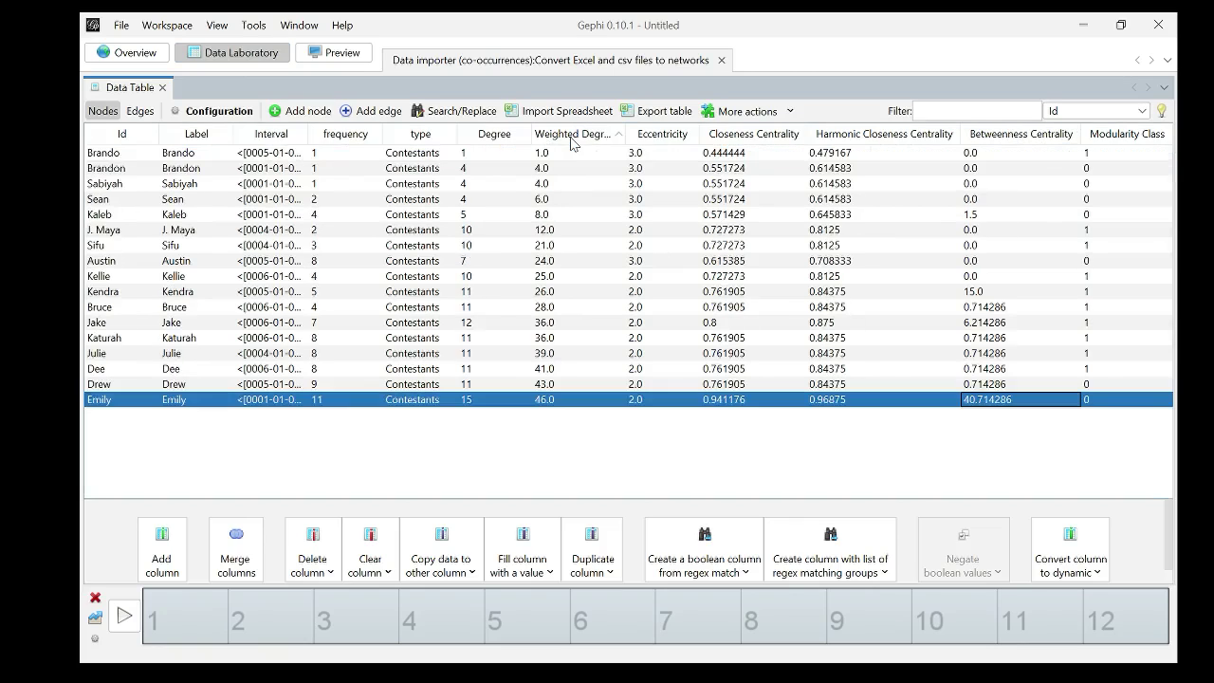
pyautogui.click(571, 140)
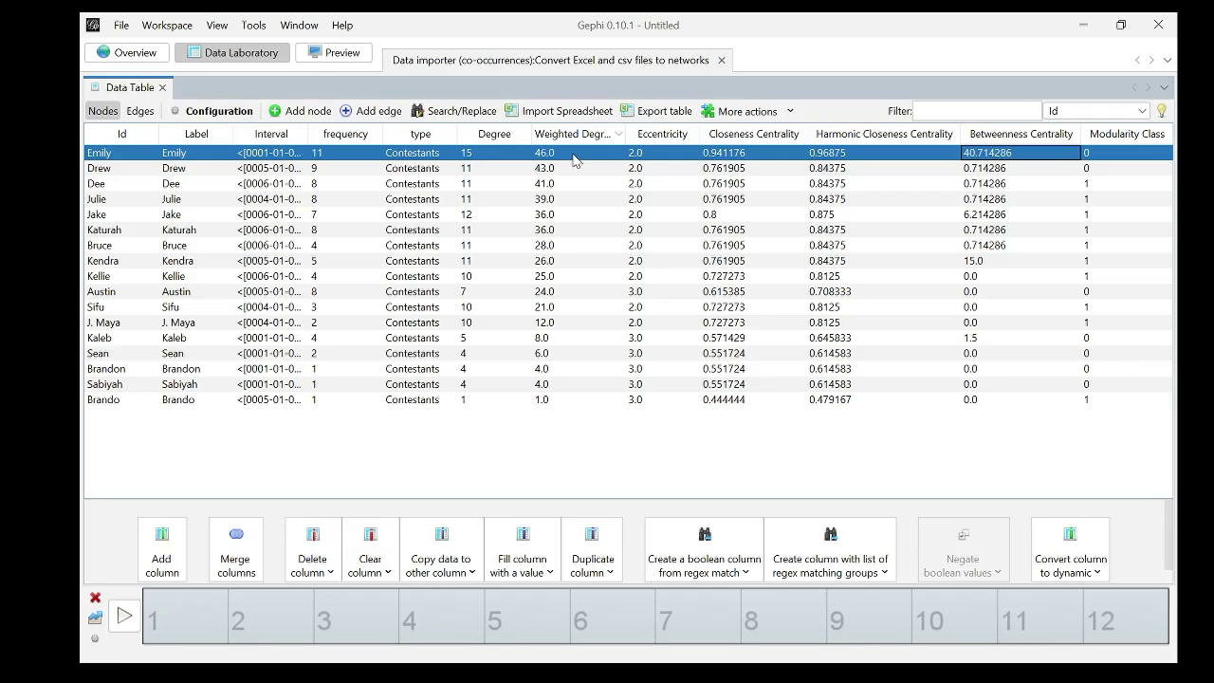
pyautogui.click(572, 169)
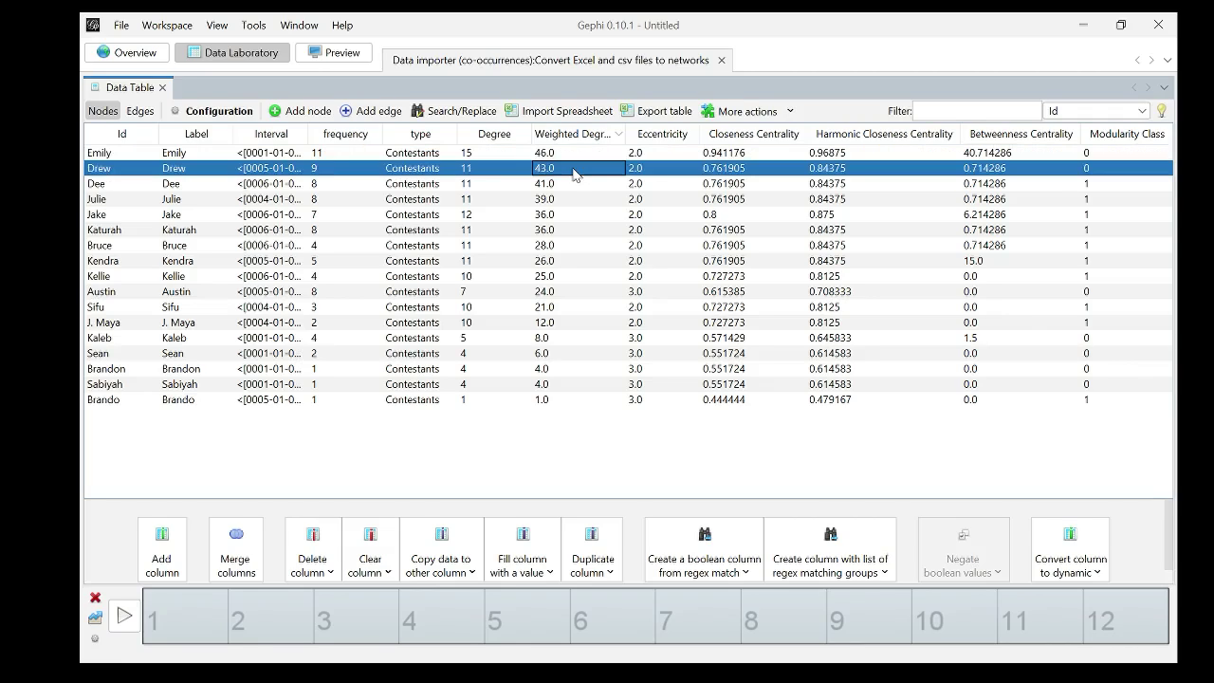
pyautogui.click(572, 188)
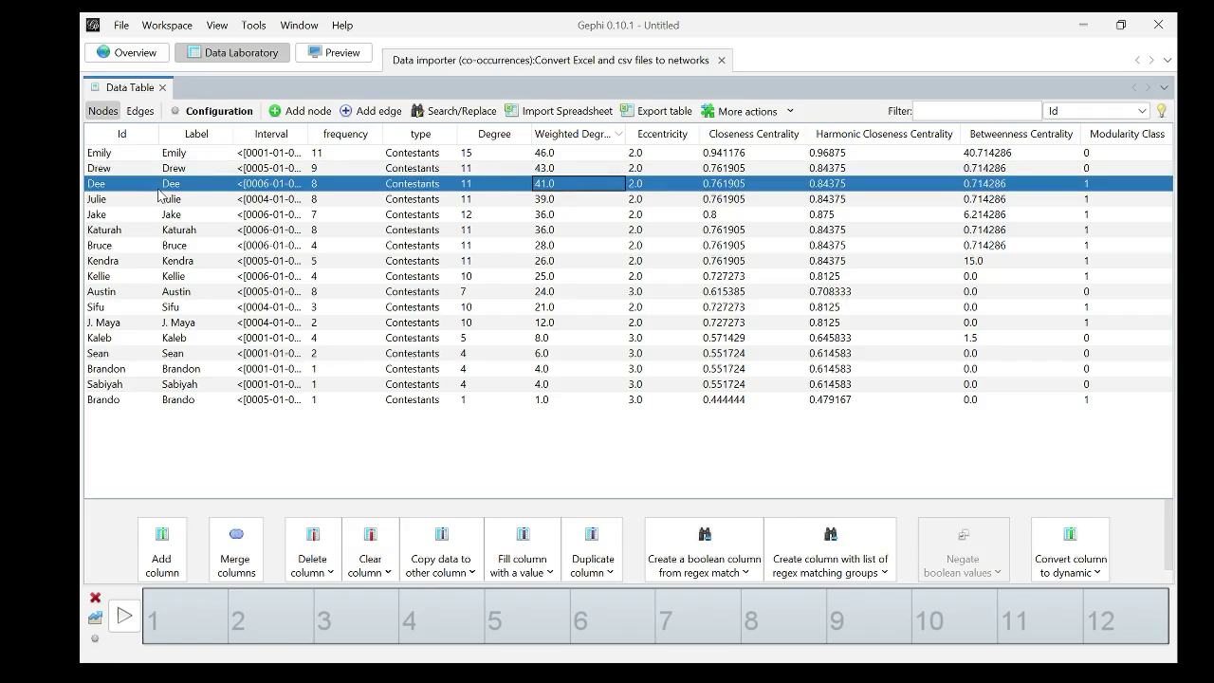
pyautogui.click(147, 295)
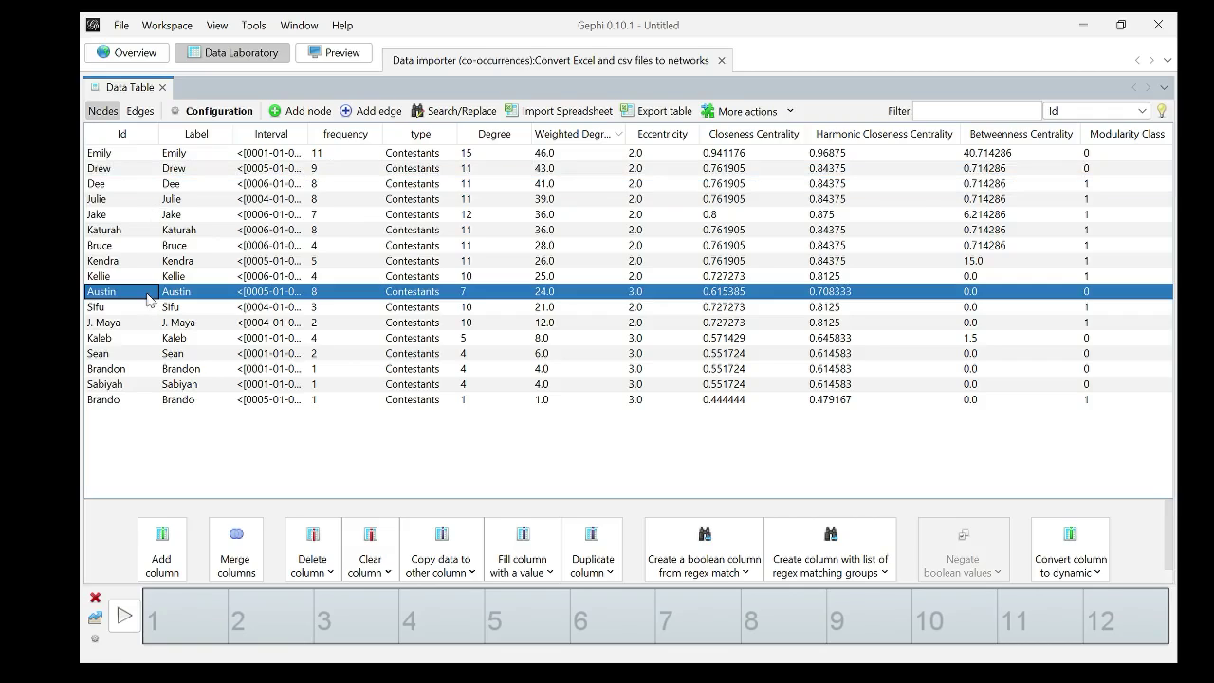
pyautogui.click(207, 279)
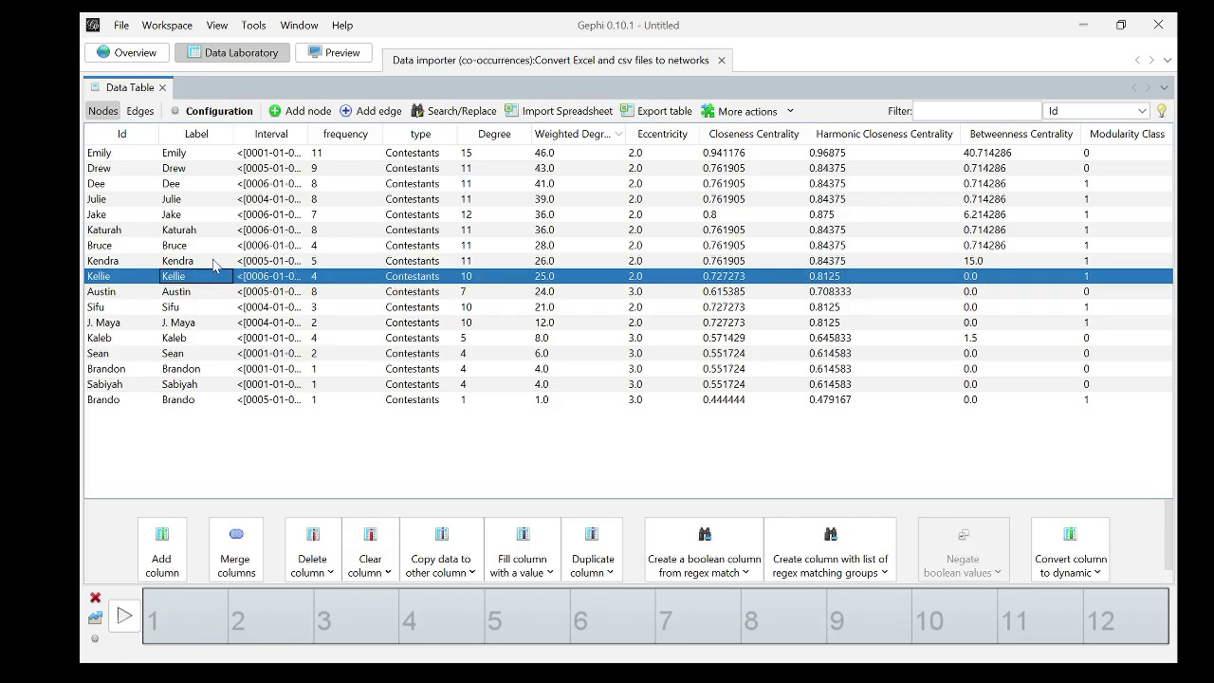
pyautogui.click(213, 265)
pyautogui.click(213, 250)
pyautogui.click(216, 236)
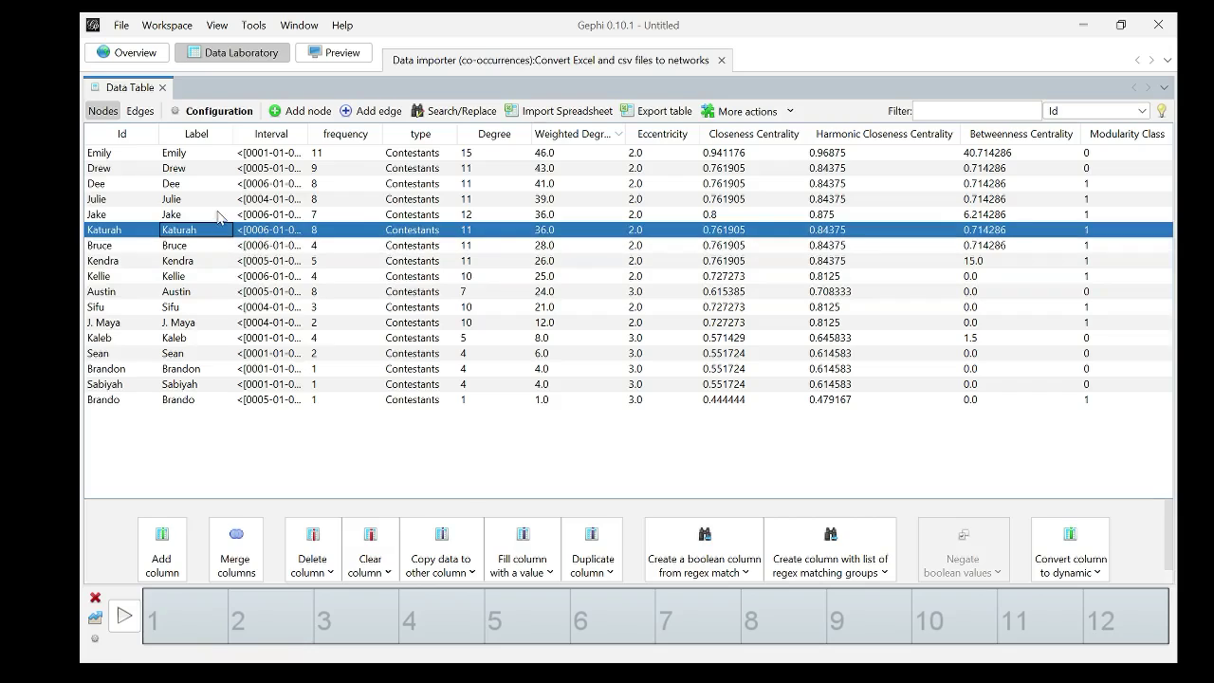
pyautogui.click(218, 217)
pyautogui.click(224, 201)
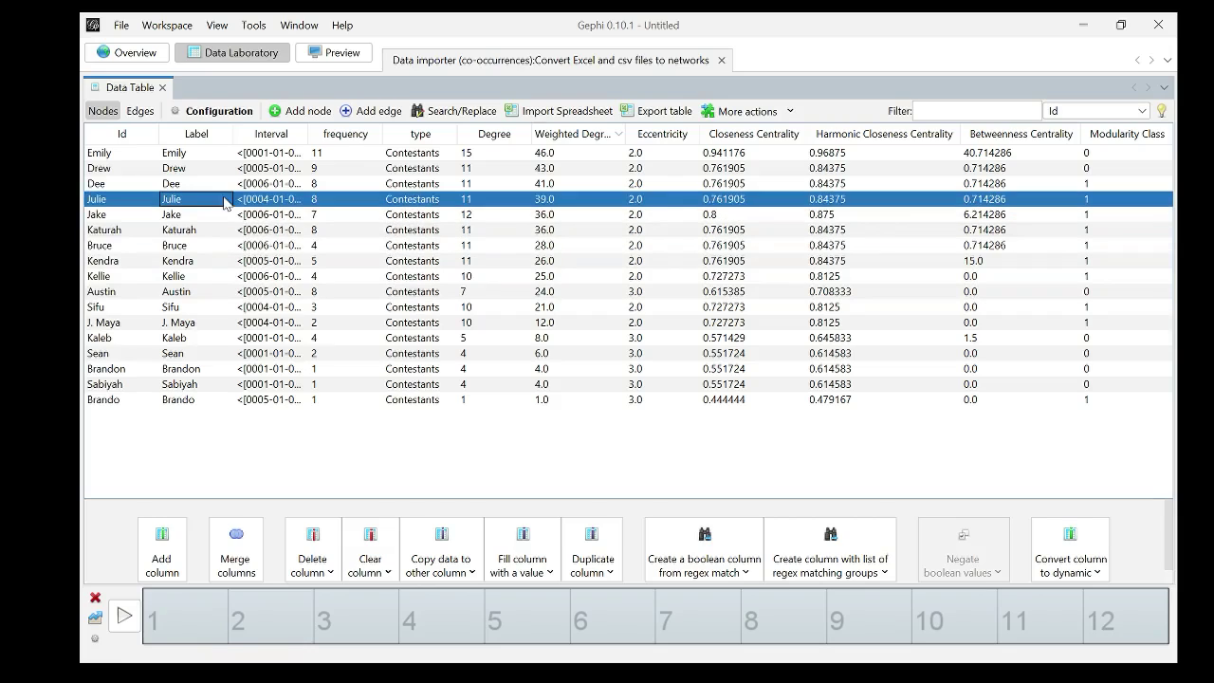
pyautogui.click(206, 155)
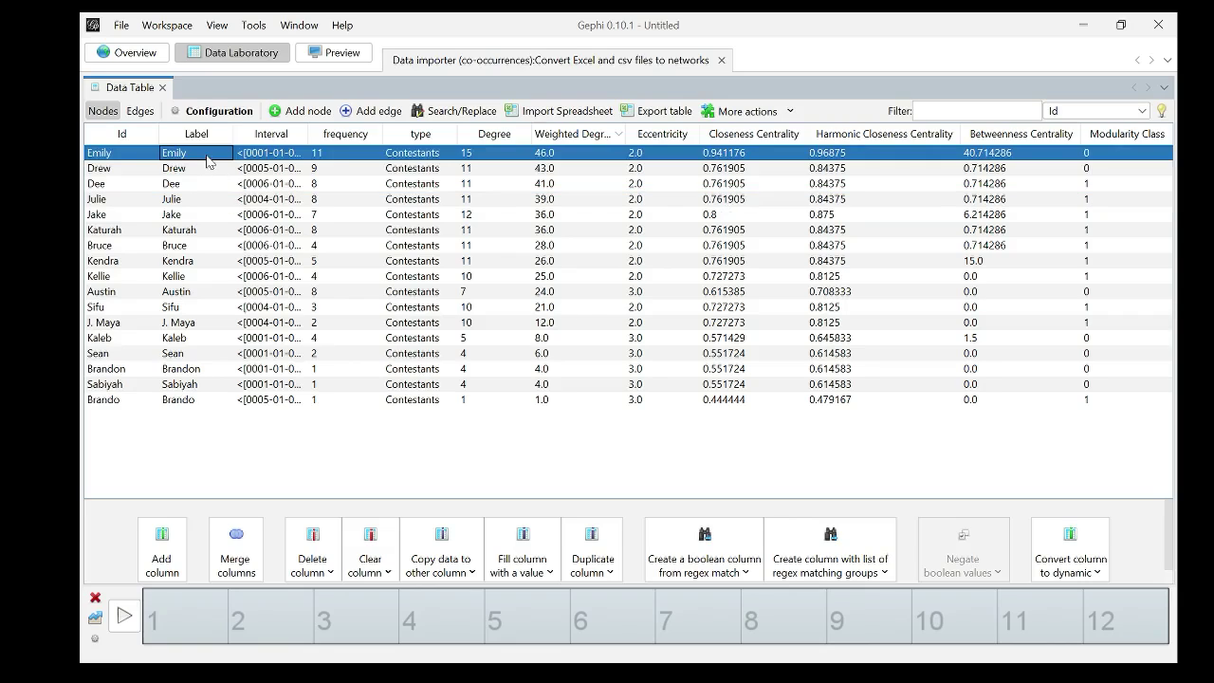
pyautogui.click(211, 223)
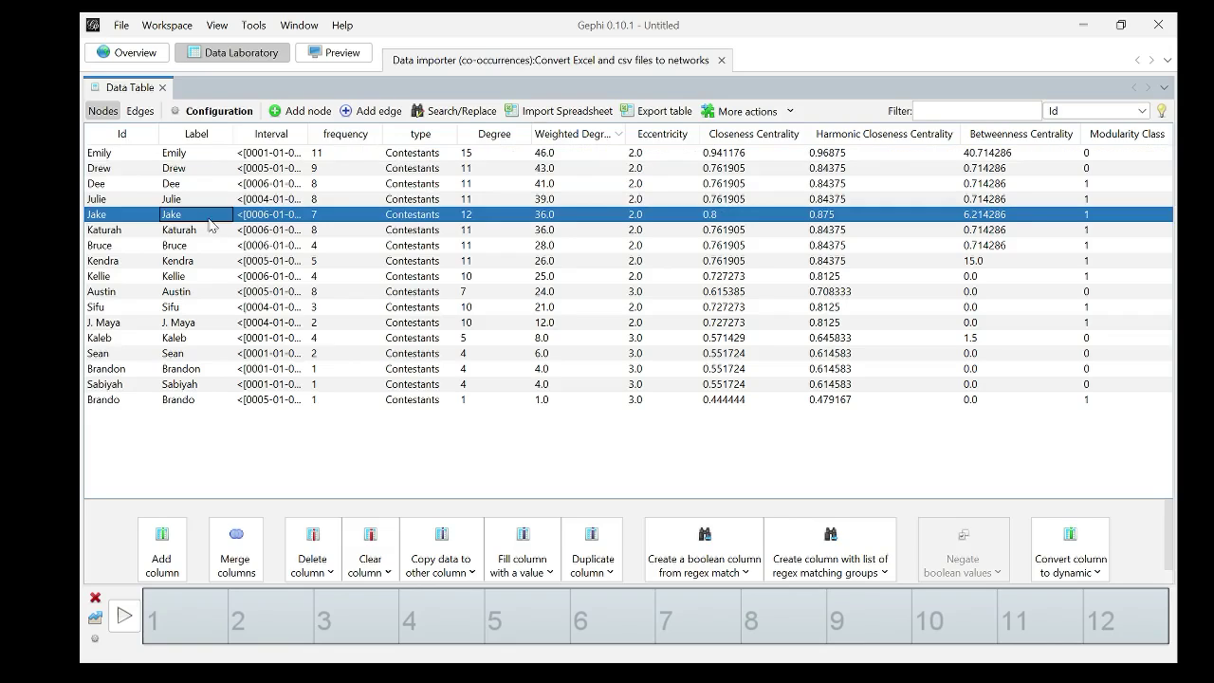
pyautogui.click(1021, 137)
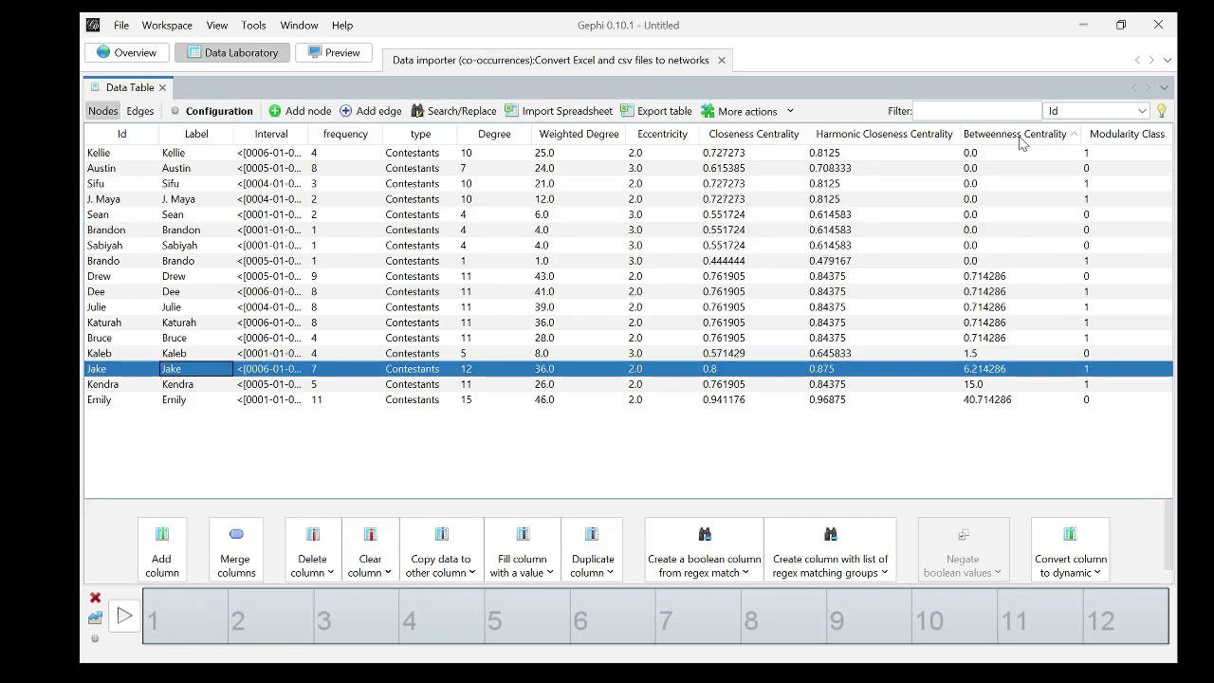
pyautogui.click(1020, 140)
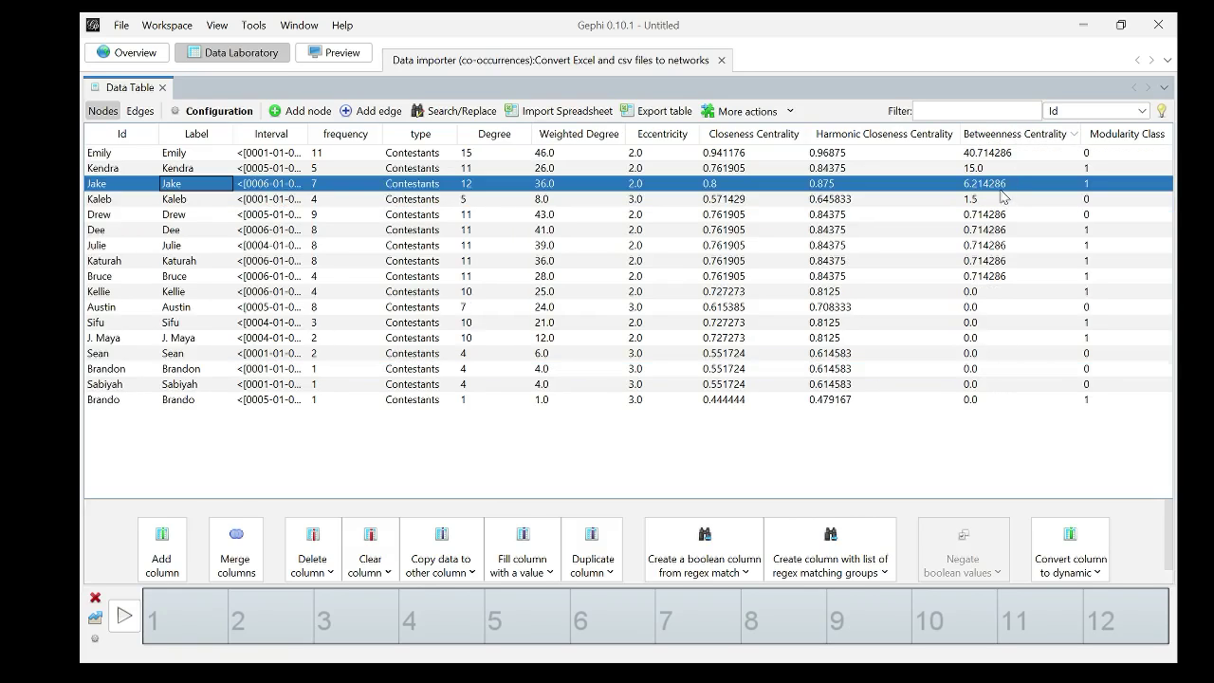
pyautogui.click(134, 314)
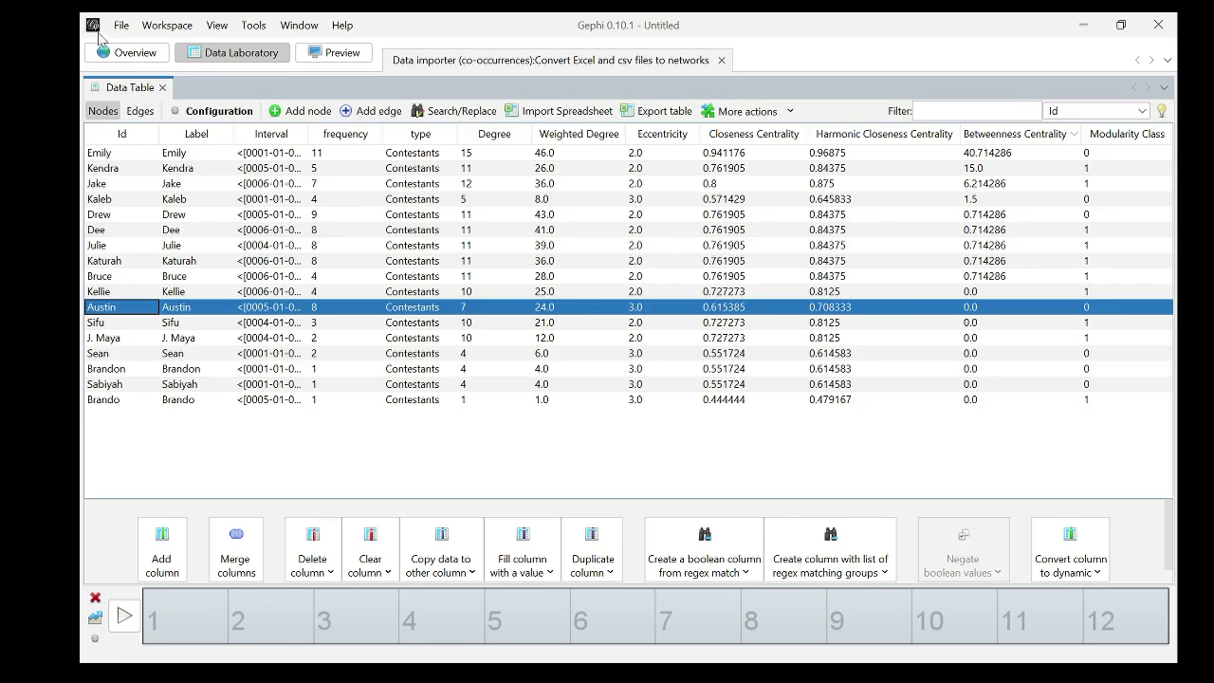
pyautogui.click(126, 55)
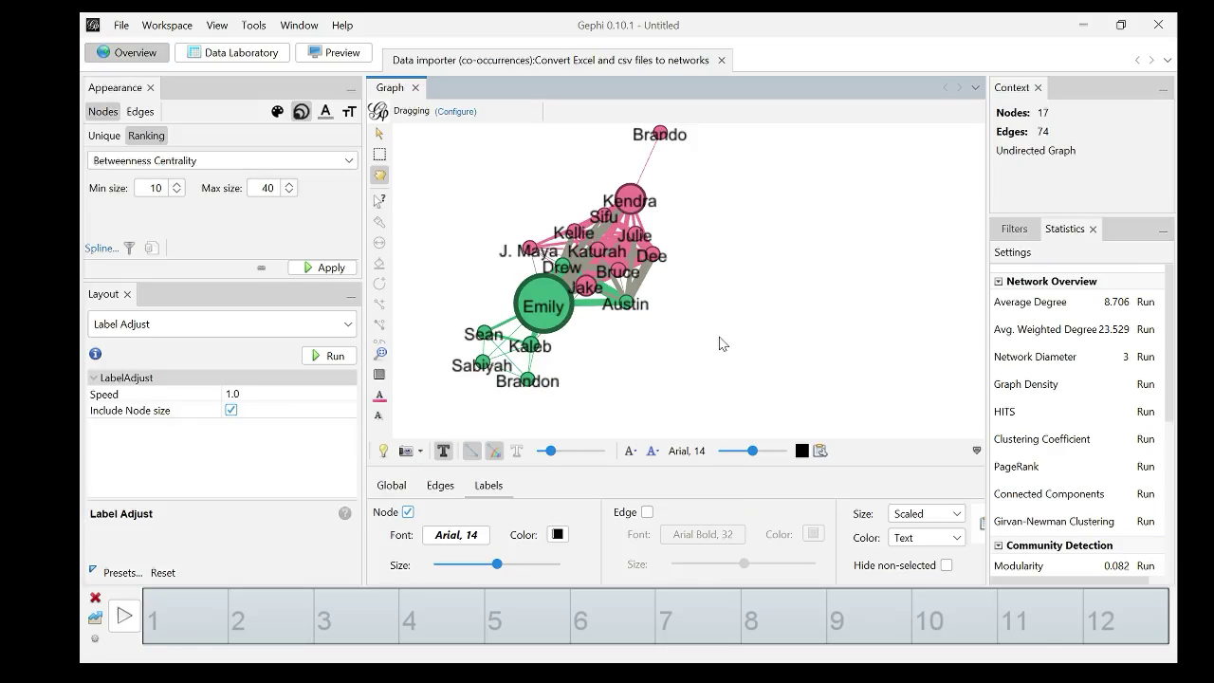